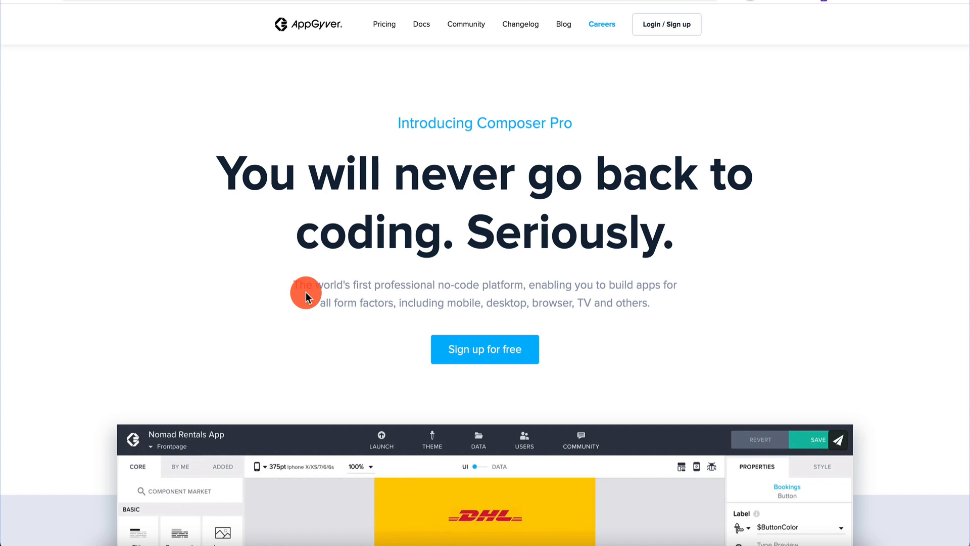
Examine the AppGyver homepage's builder preview, feature list and cross-platform section, and open the pricing information.
scroll(180, 288, down, 7)
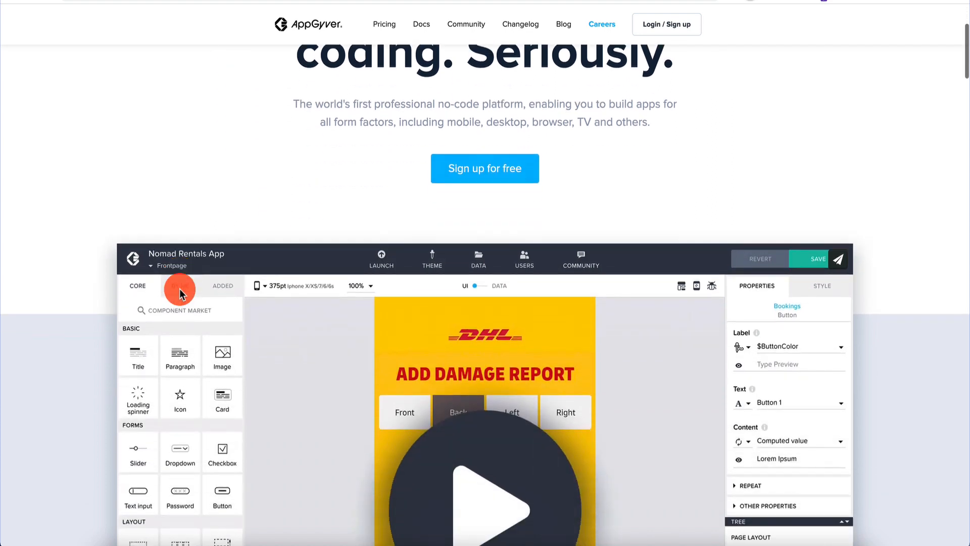
scroll(179, 289, up, 1)
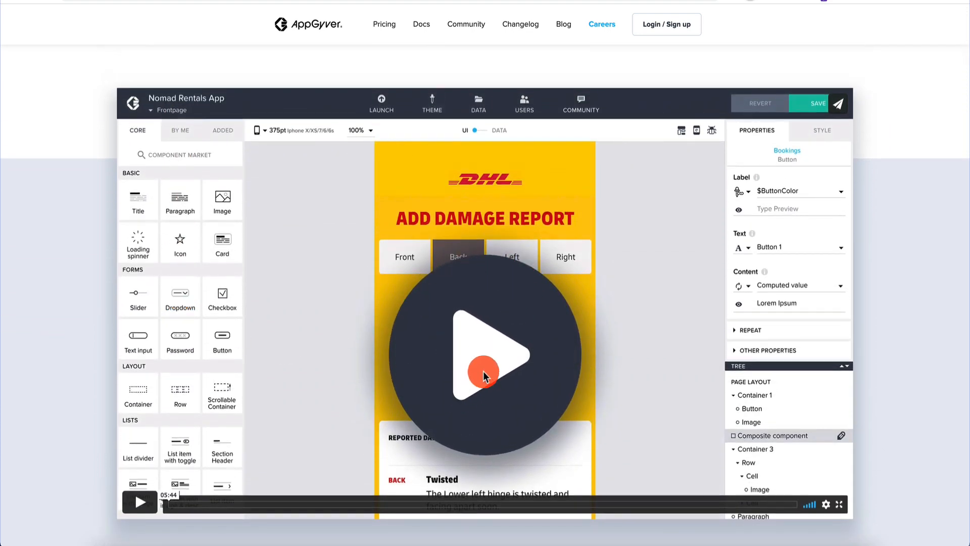
scroll(483, 376, down, 9)
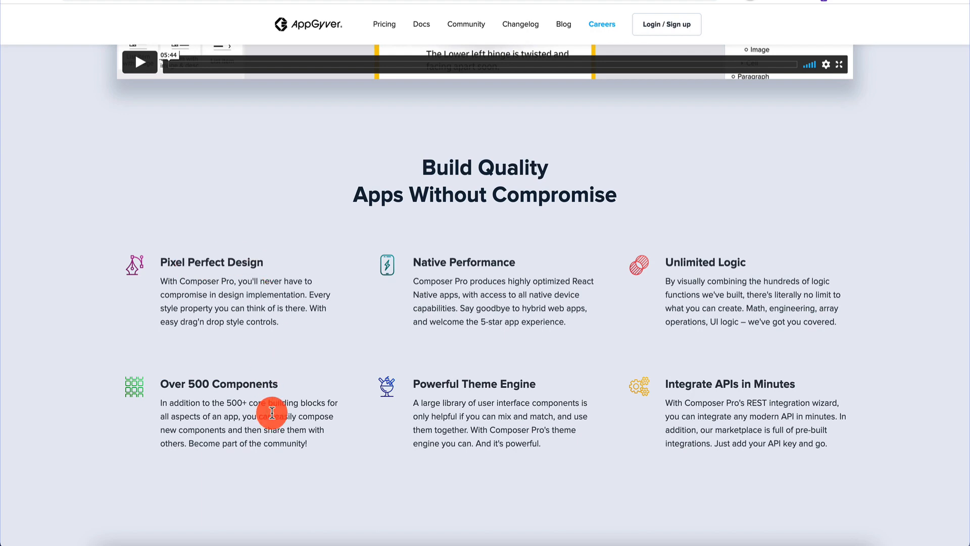
scroll(272, 413, down, 7)
scroll(272, 413, down, 4)
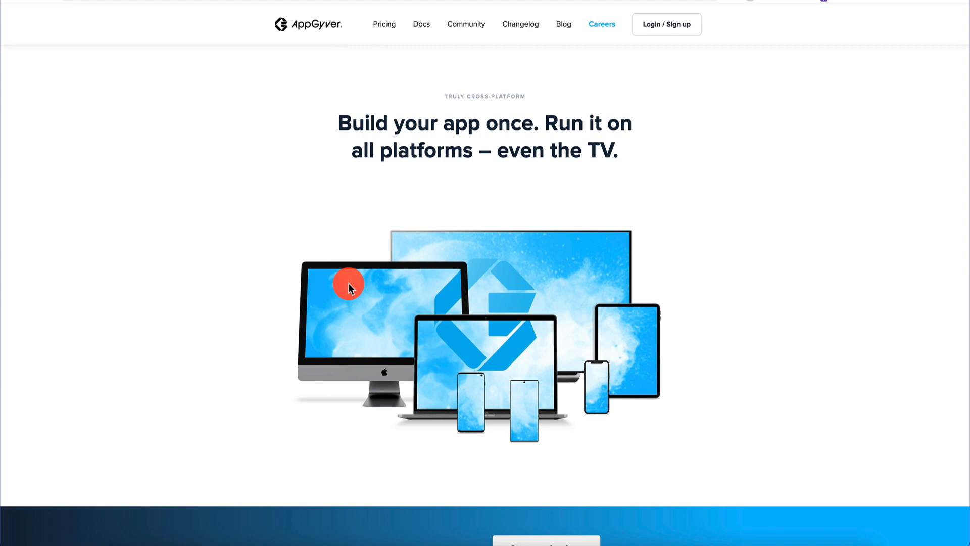
scroll(349, 286, down, 3)
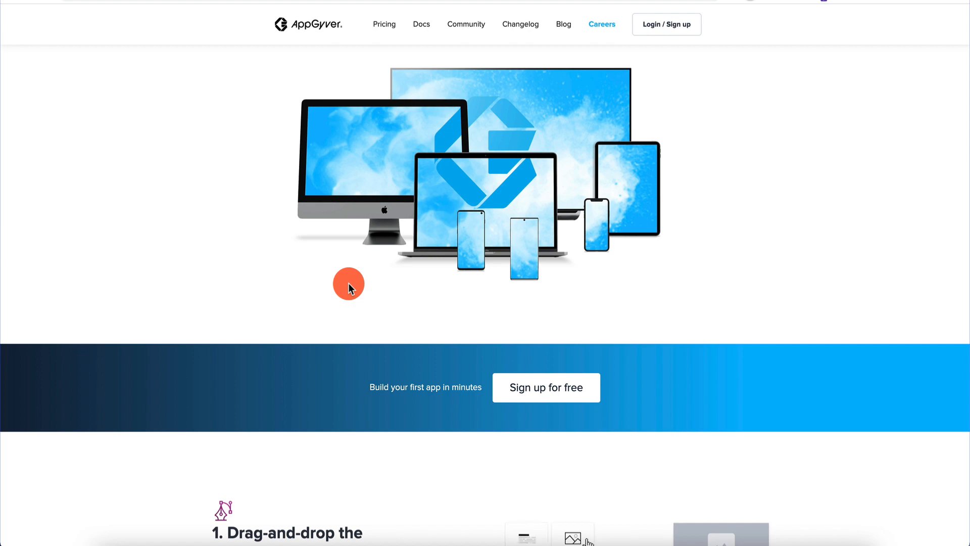
scroll(349, 283, down, 2)
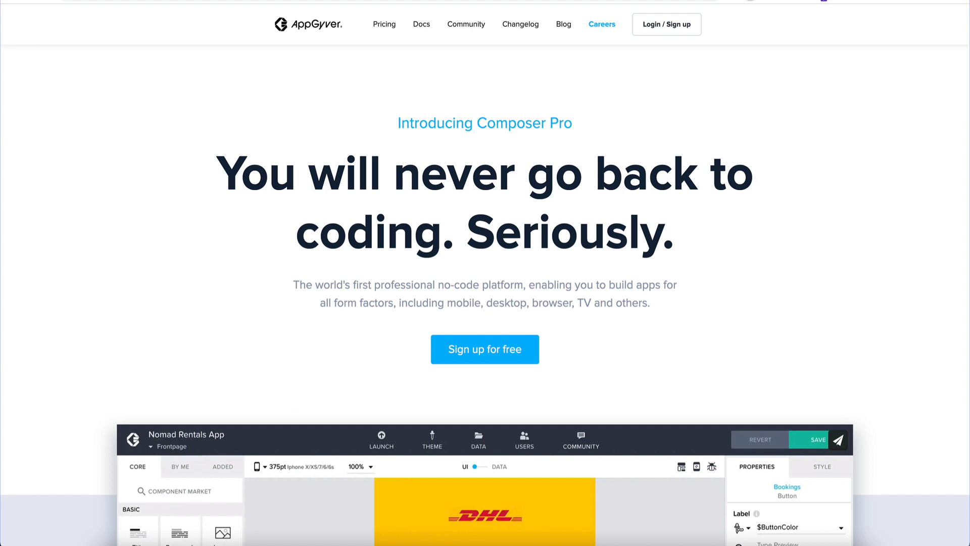
click(387, 25)
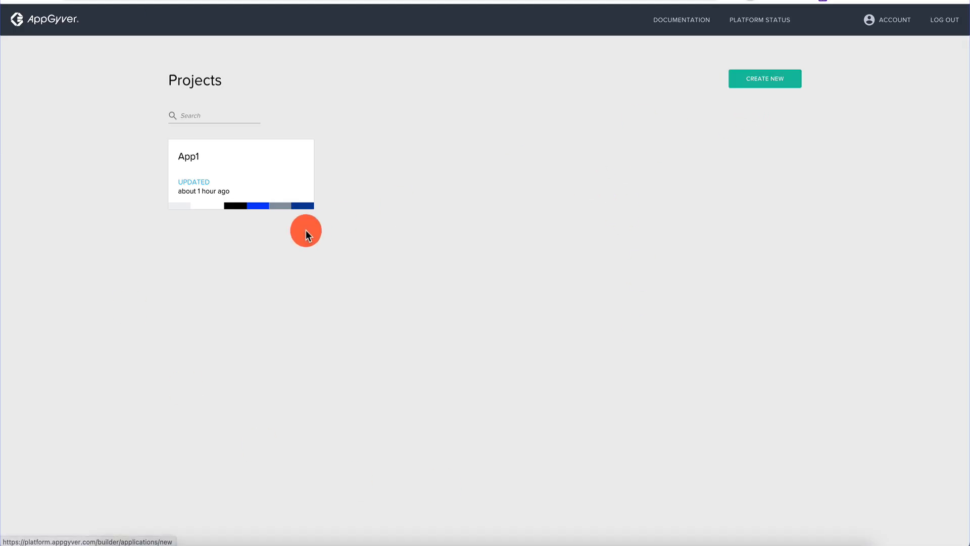
Open the App1 project and remove the social timeline card, paragraph, input field and title from its page.
click(261, 175)
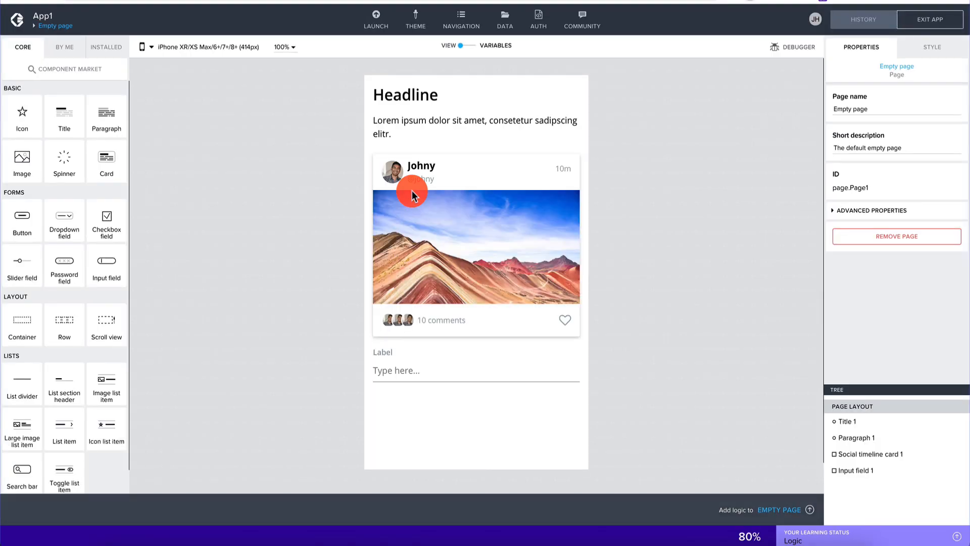
click(411, 190)
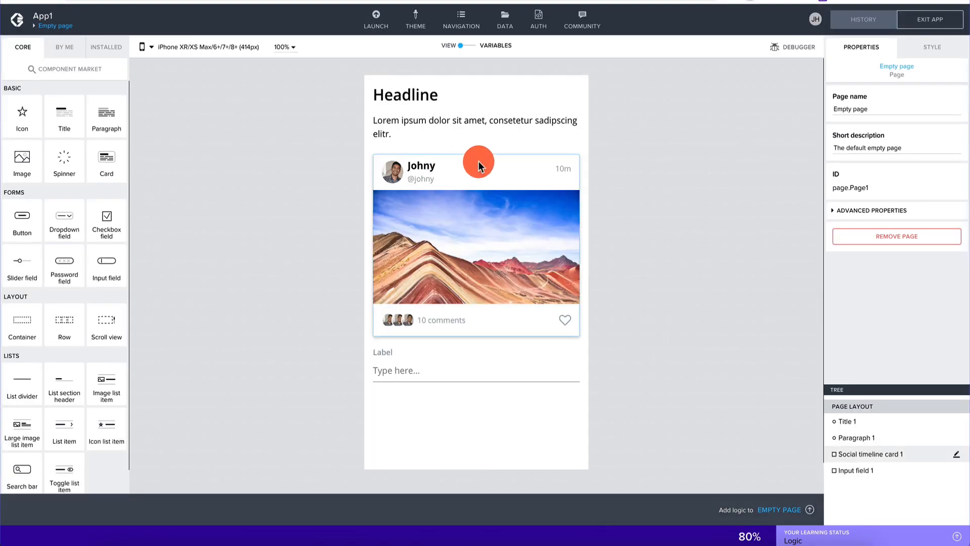
click(573, 152)
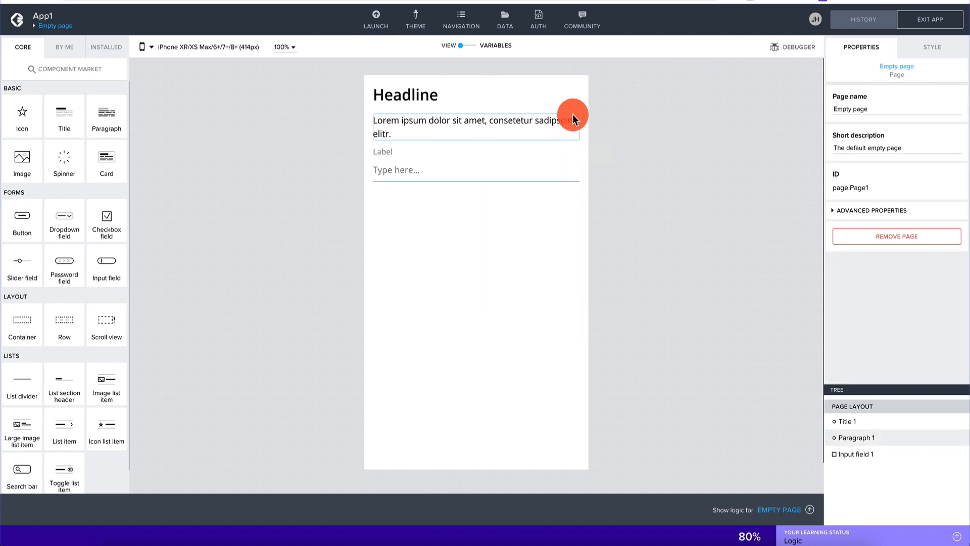
click(570, 126)
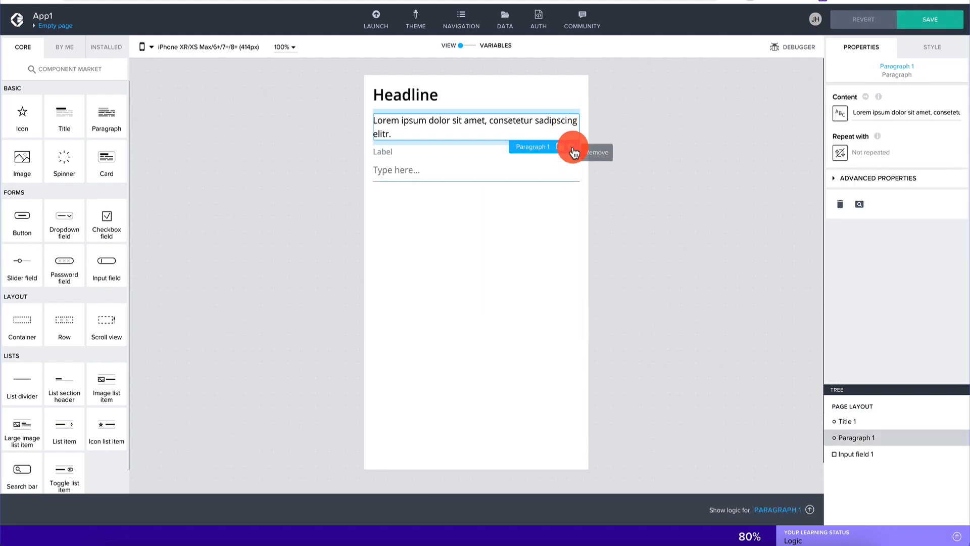
click(571, 146)
click(572, 137)
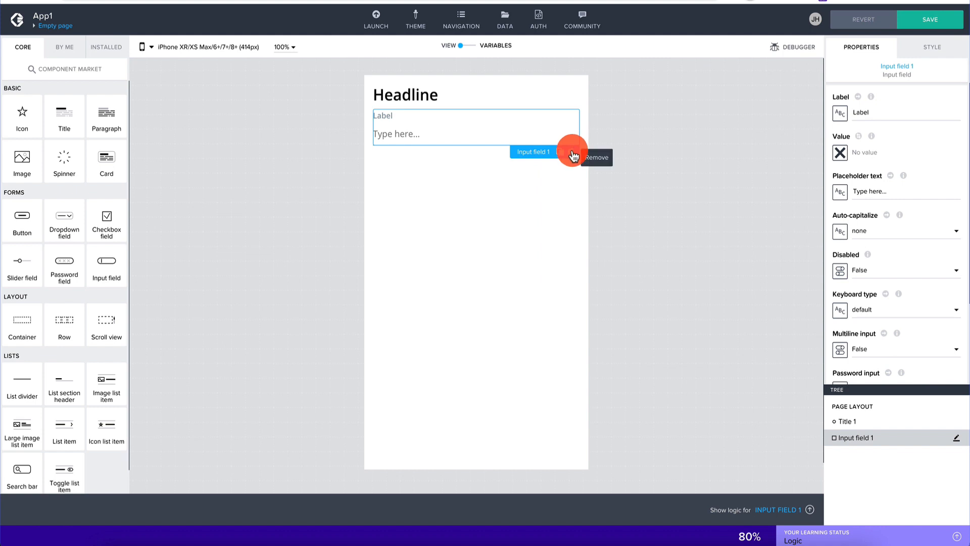
click(573, 151)
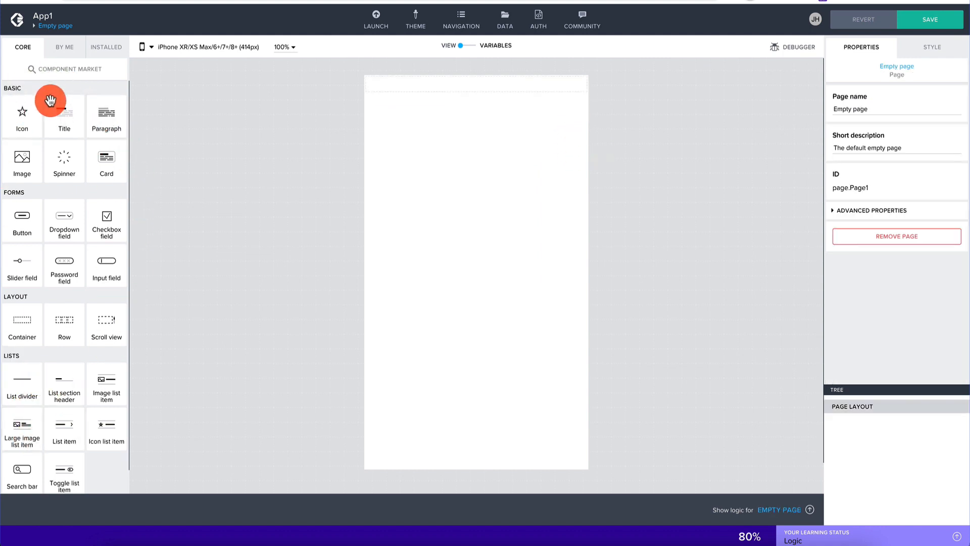
Try out the core Icon, Title and Paragraph components on the empty page one at a time, removing each after placing it.
scroll(74, 280, down, 1)
scroll(74, 280, up, 1)
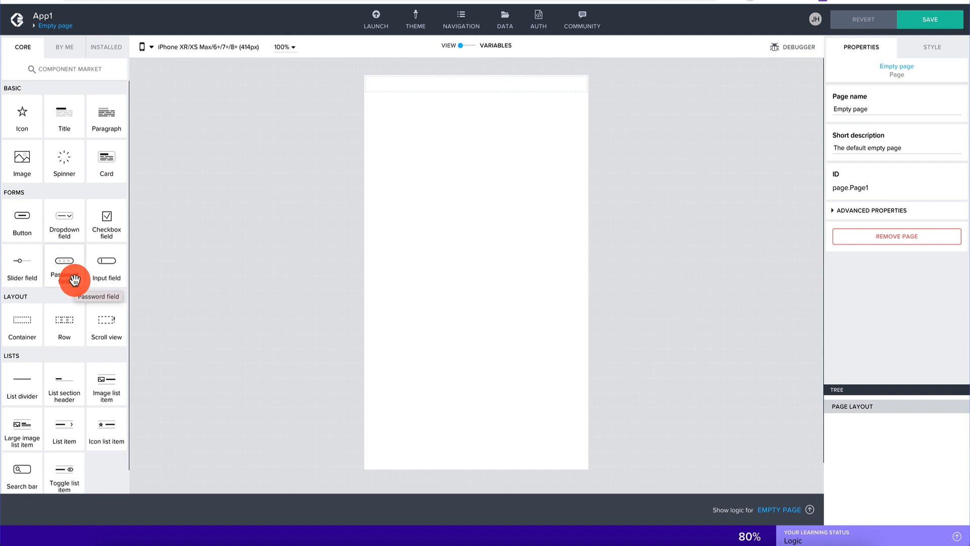
scroll(40, 238, down, 1)
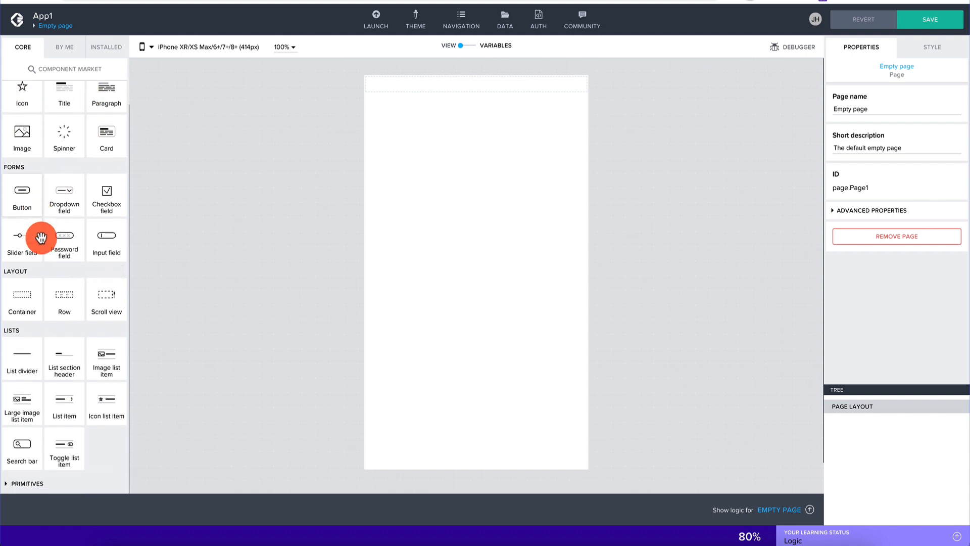
scroll(40, 237, up, 1)
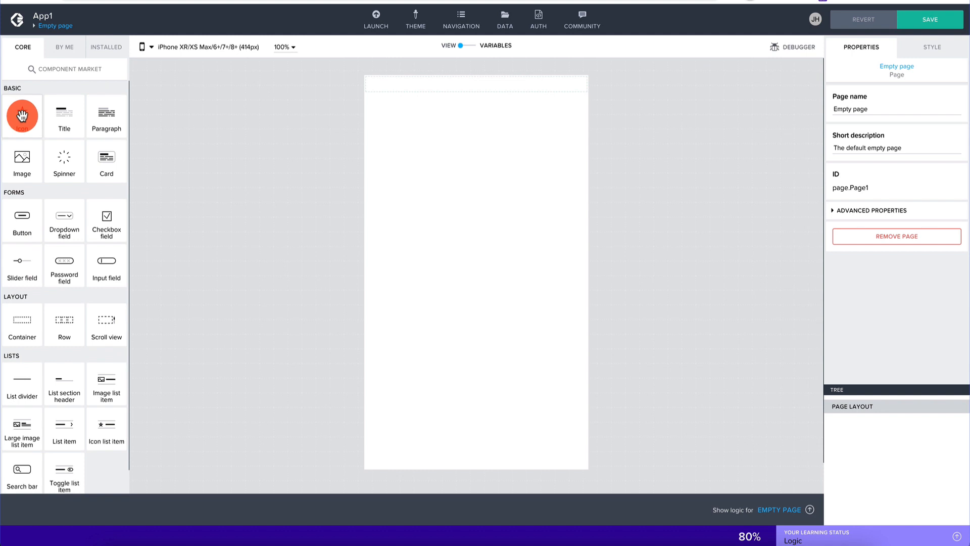
drag(21, 116, 404, 114)
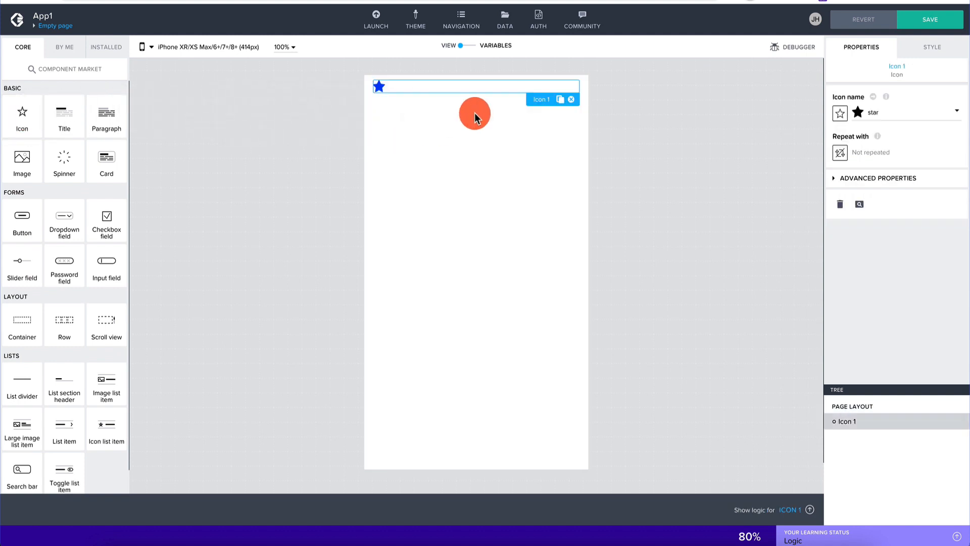
click(573, 100)
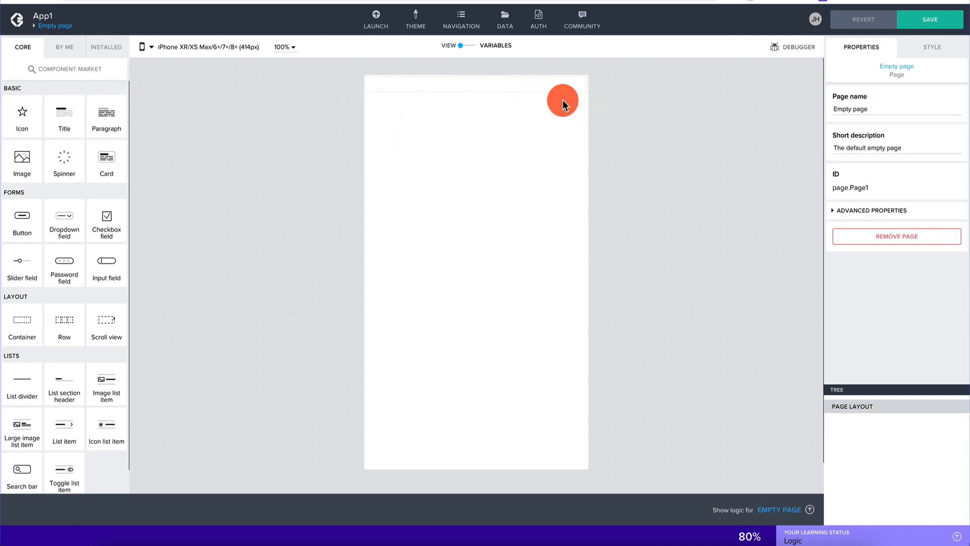
drag(66, 124, 448, 128)
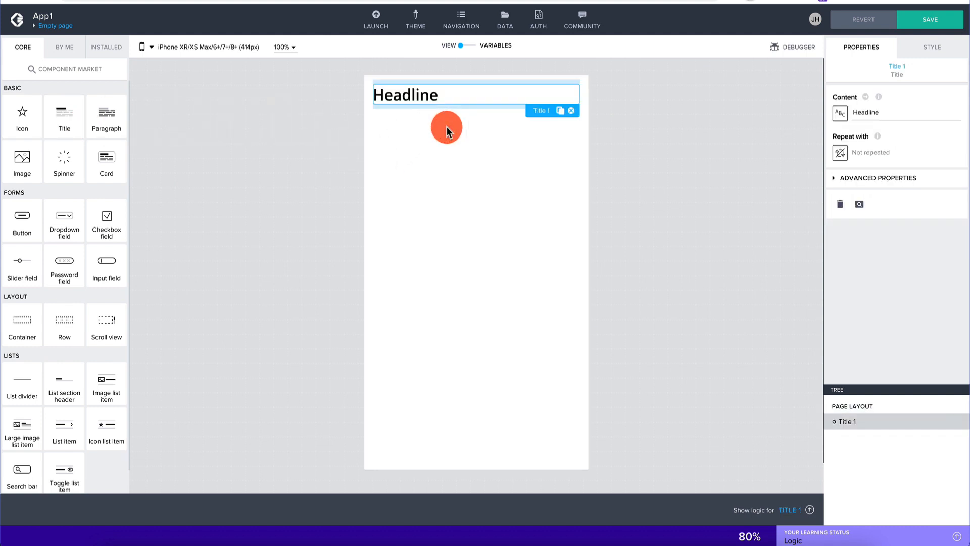
click(571, 111)
drag(100, 121, 444, 108)
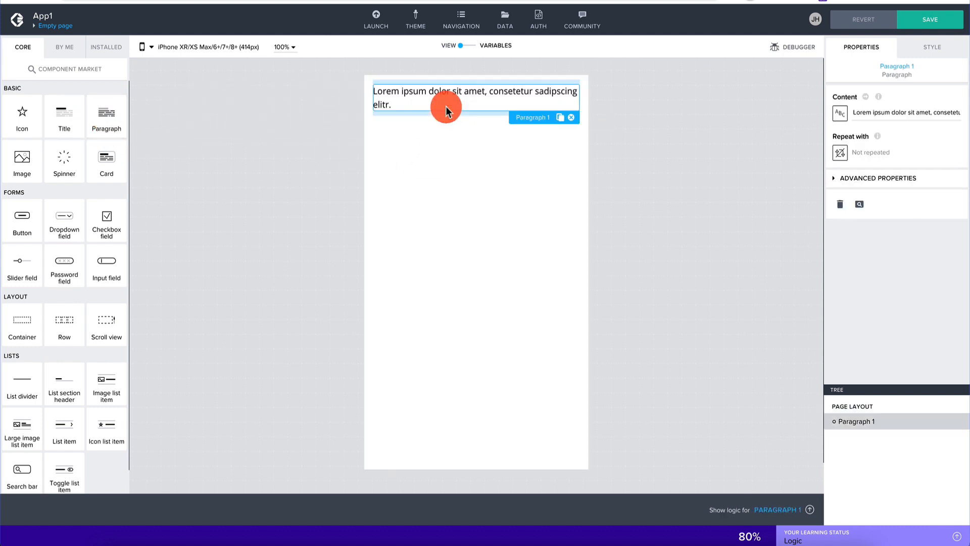
click(571, 117)
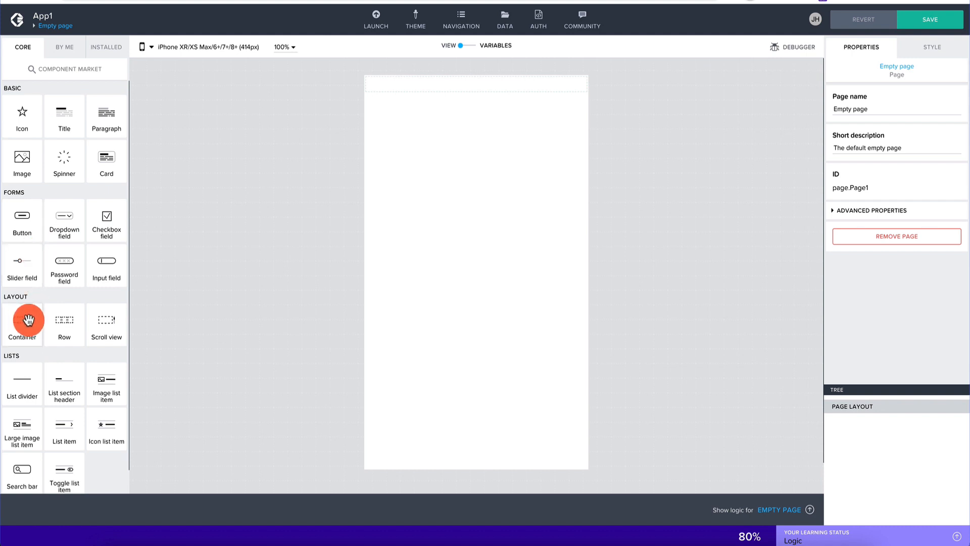
Expand the Primitives group of the core components and look through the components it offers.
scroll(15, 392, down, 1)
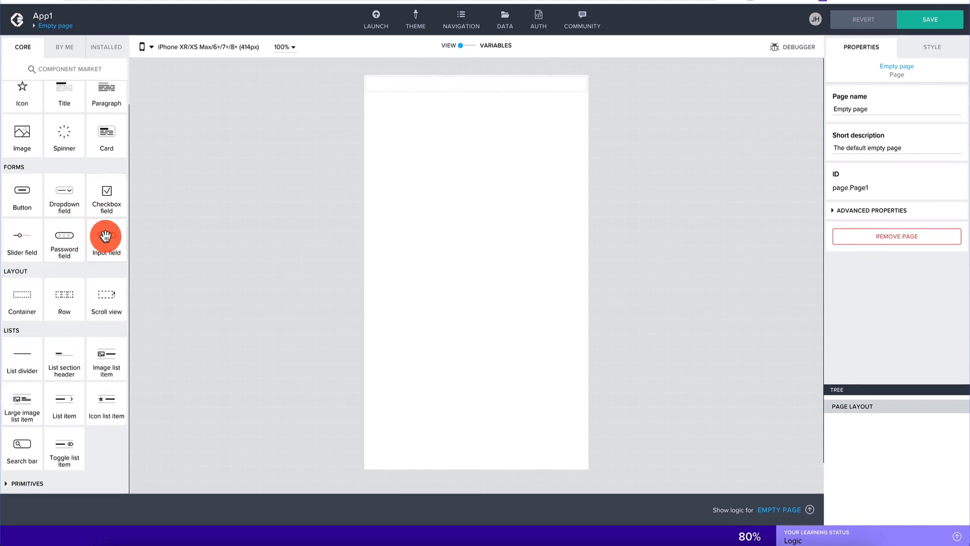
click(11, 484)
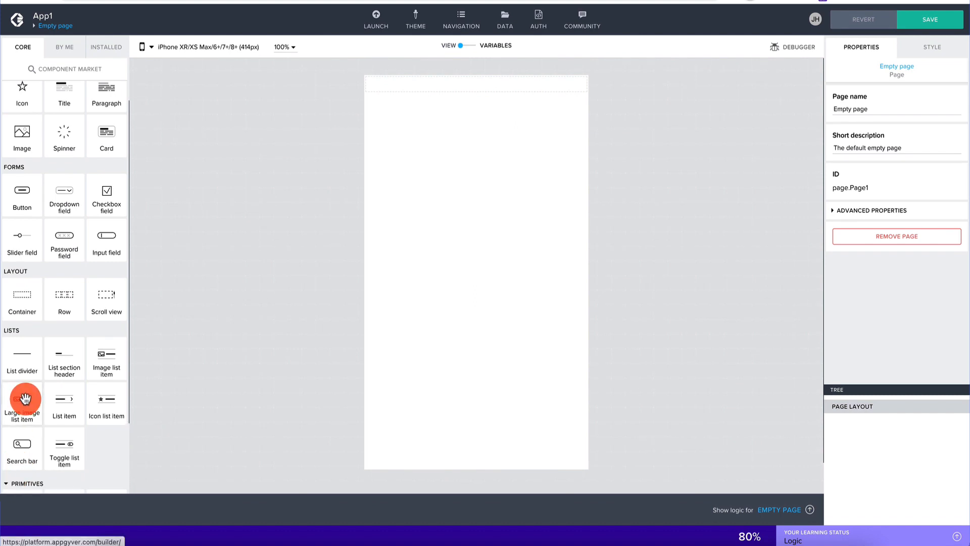
scroll(22, 399, down, 3)
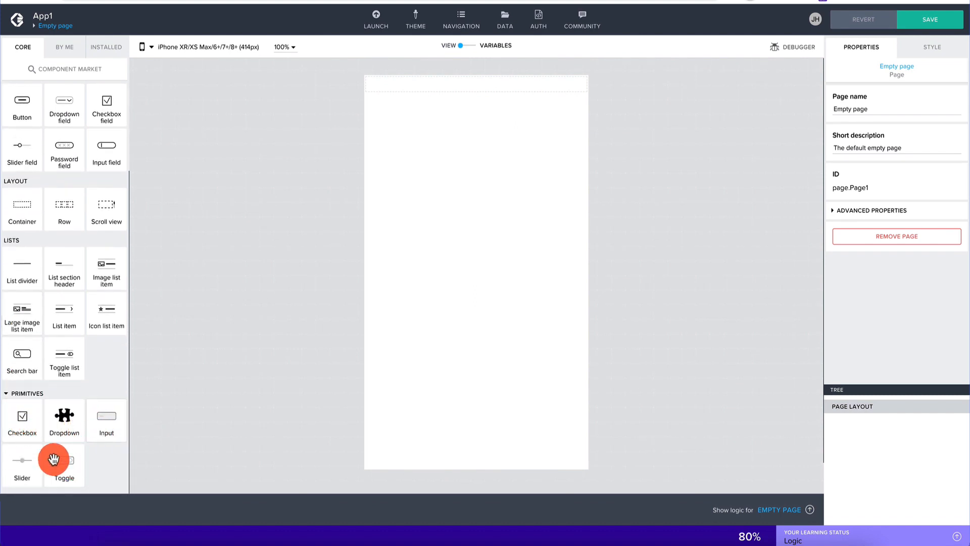
scroll(68, 393, up, 2)
scroll(68, 393, up, 2)
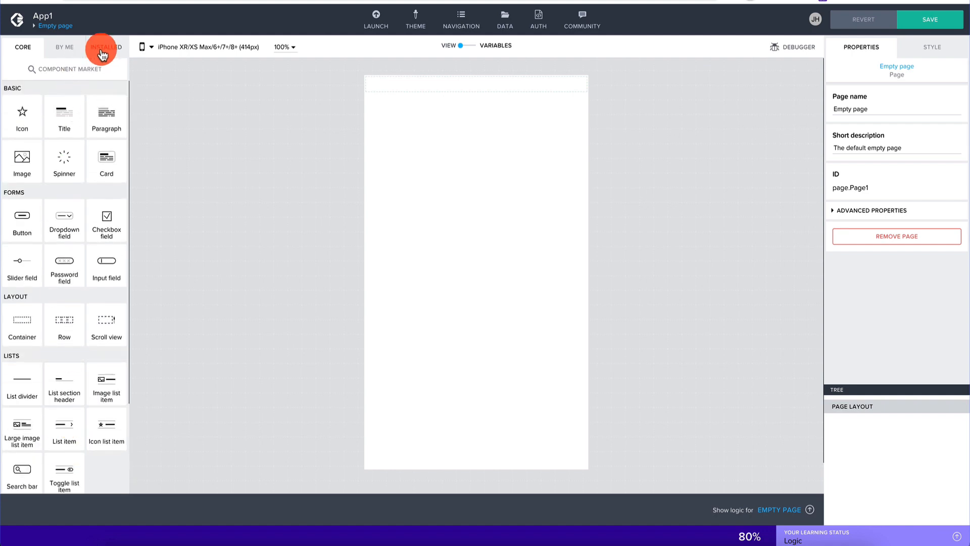
Browse the view components in the component market and inspect the details of the Social timeline card.
click(50, 74)
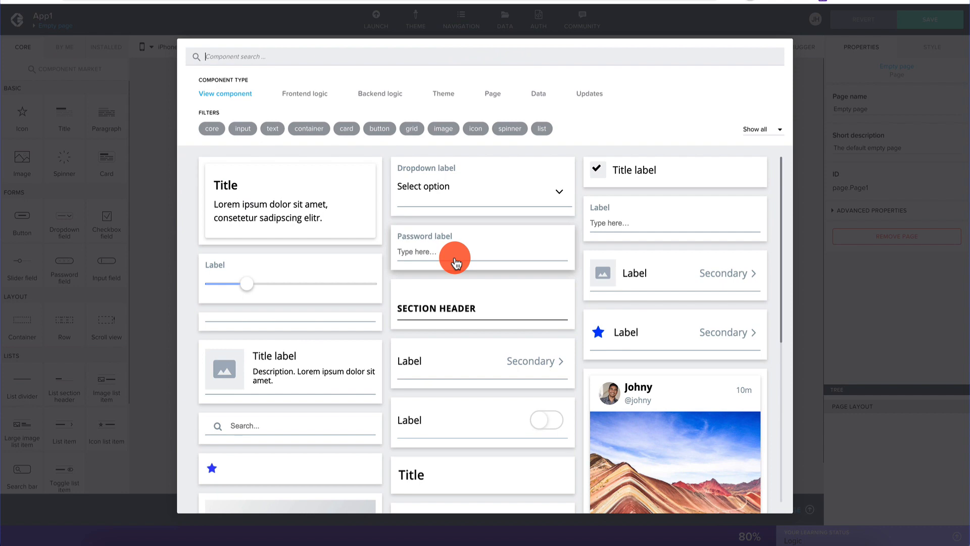
scroll(454, 260, down, 3)
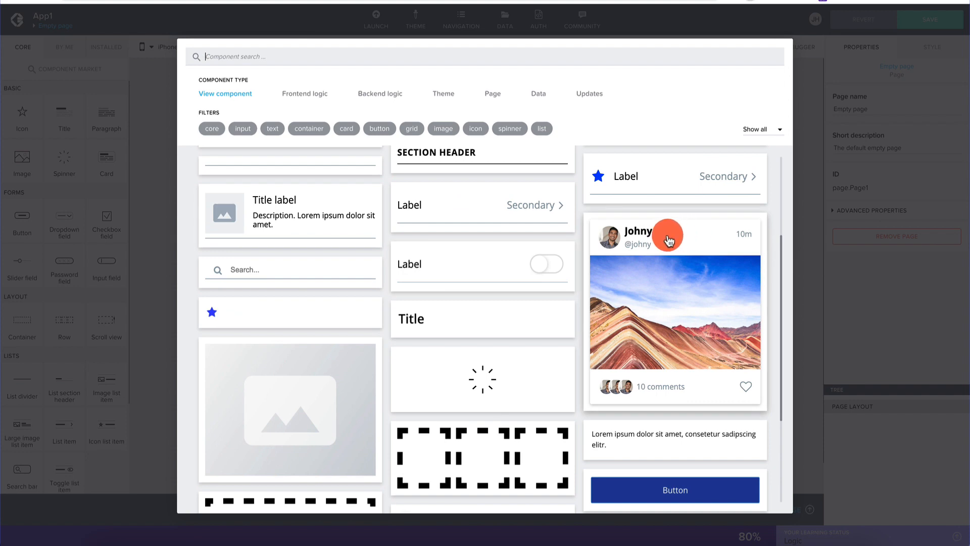
click(684, 235)
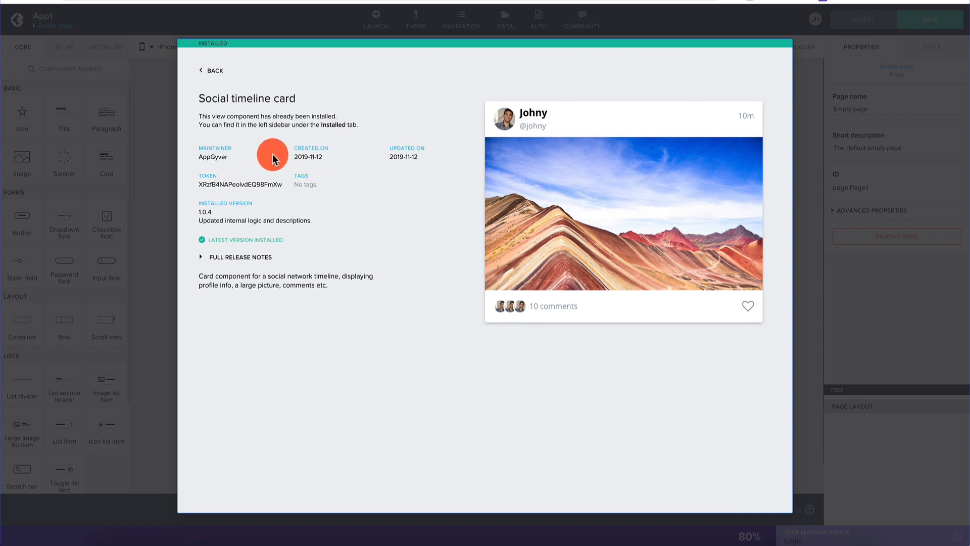
click(219, 70)
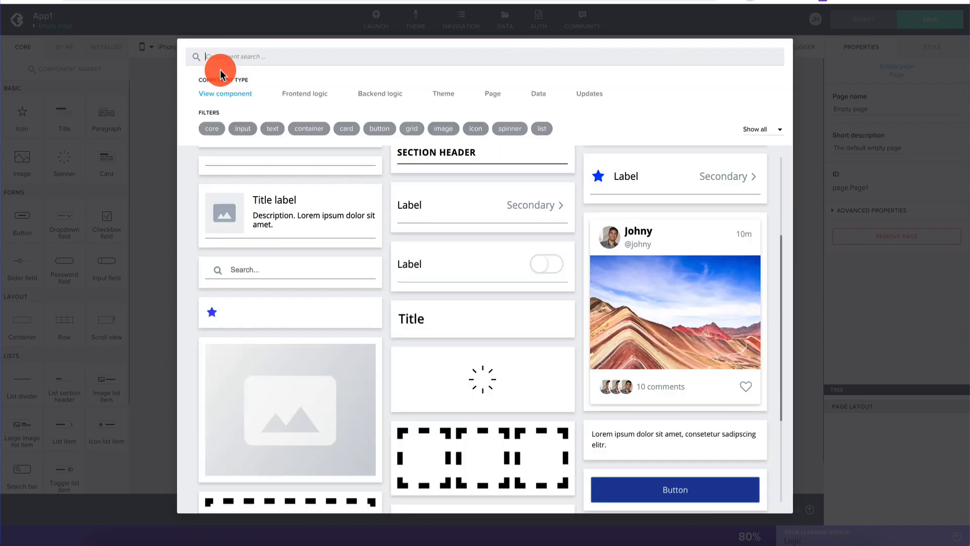
Find the Icon button component in the component market and install it.
scroll(406, 275, down, 4)
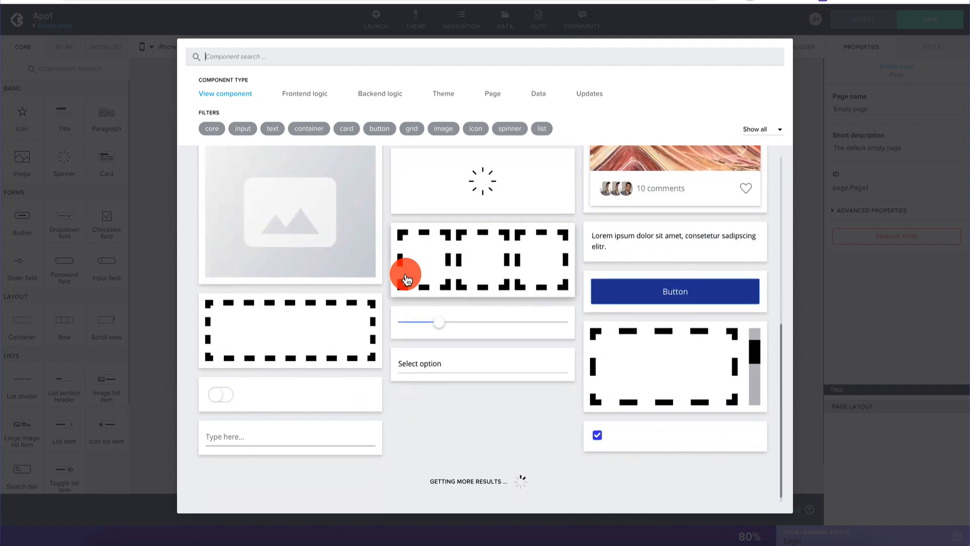
scroll(477, 401, down, 3)
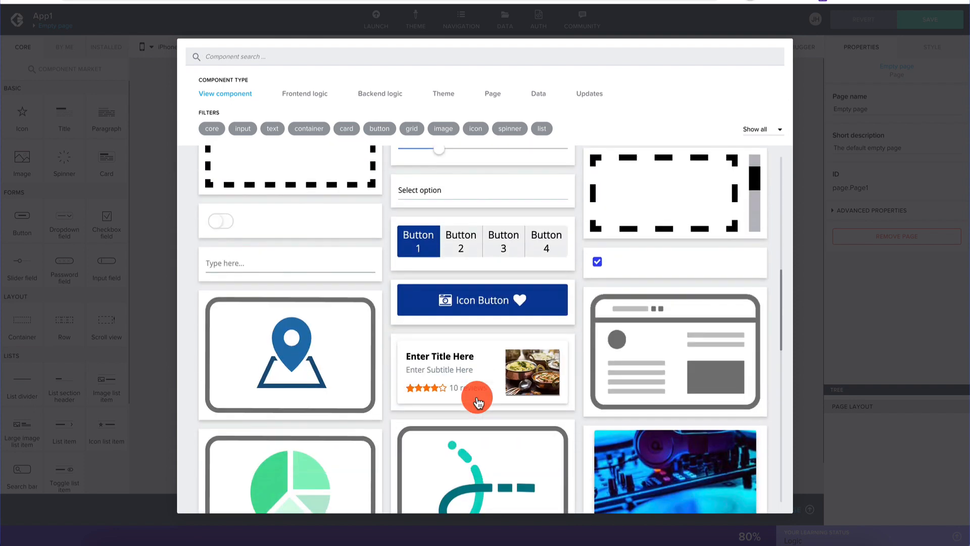
click(476, 284)
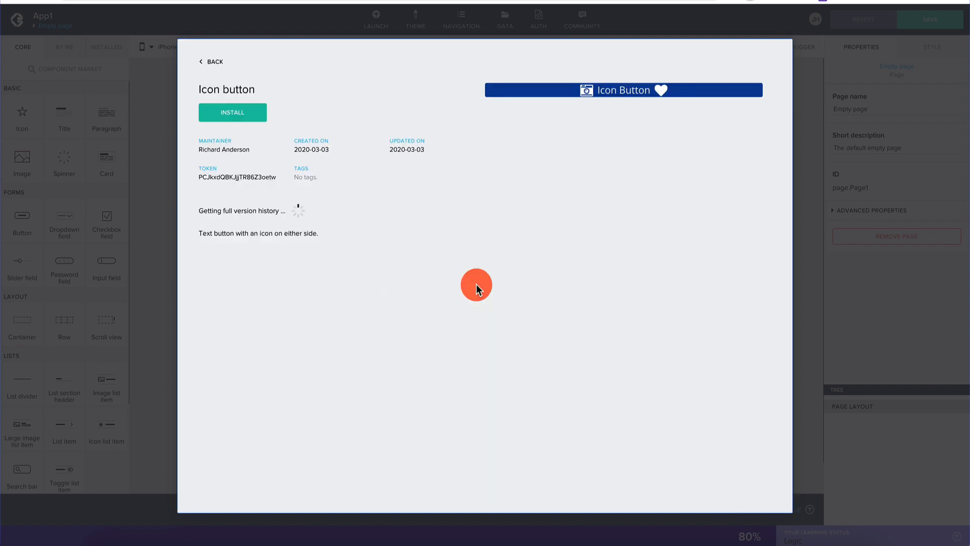
click(256, 117)
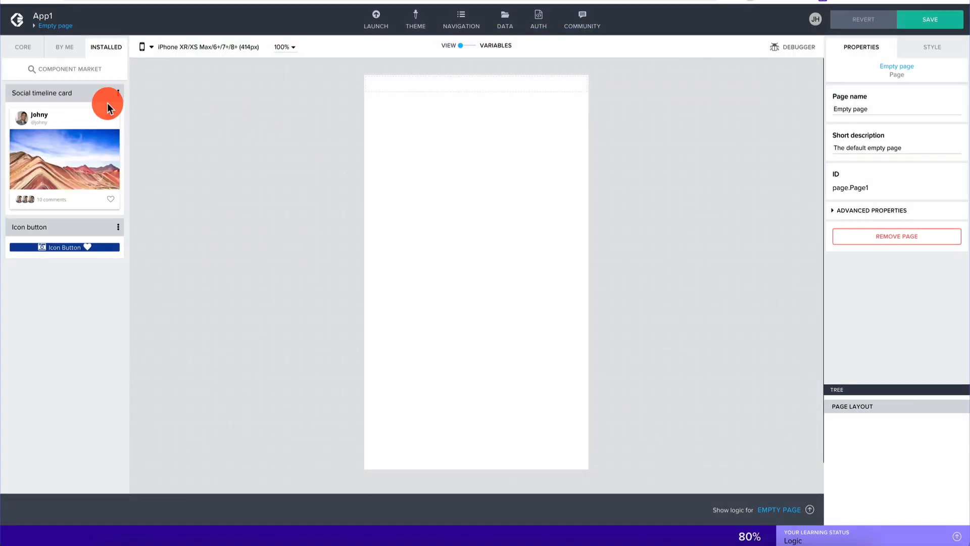
Place the installed Social timeline card component on the empty page.
click(24, 47)
click(116, 47)
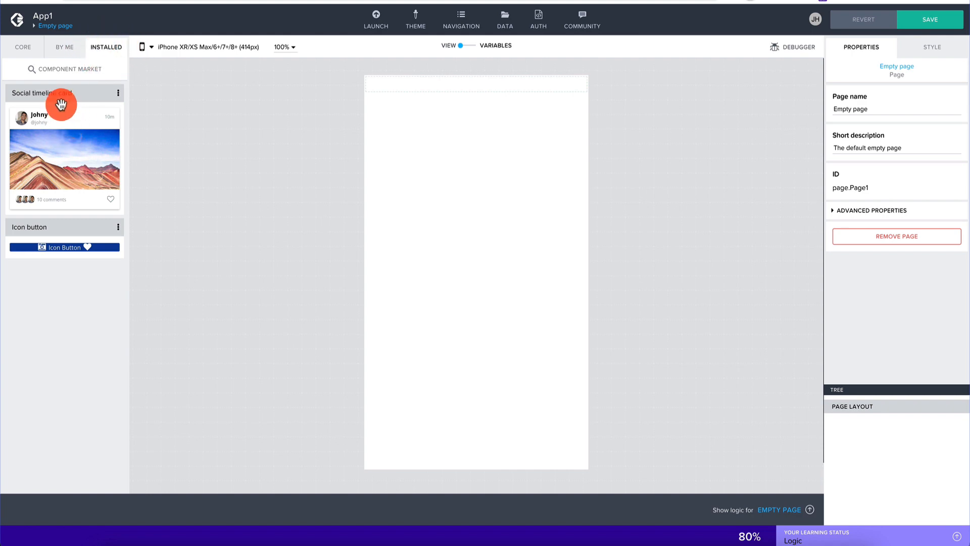
drag(67, 110, 470, 121)
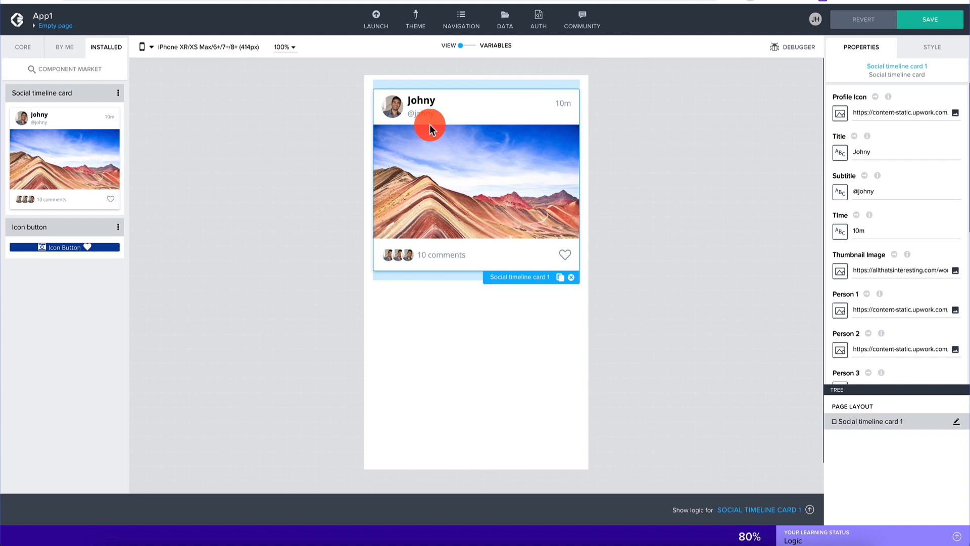
Remove the Social timeline card from the page.
click(574, 86)
click(536, 106)
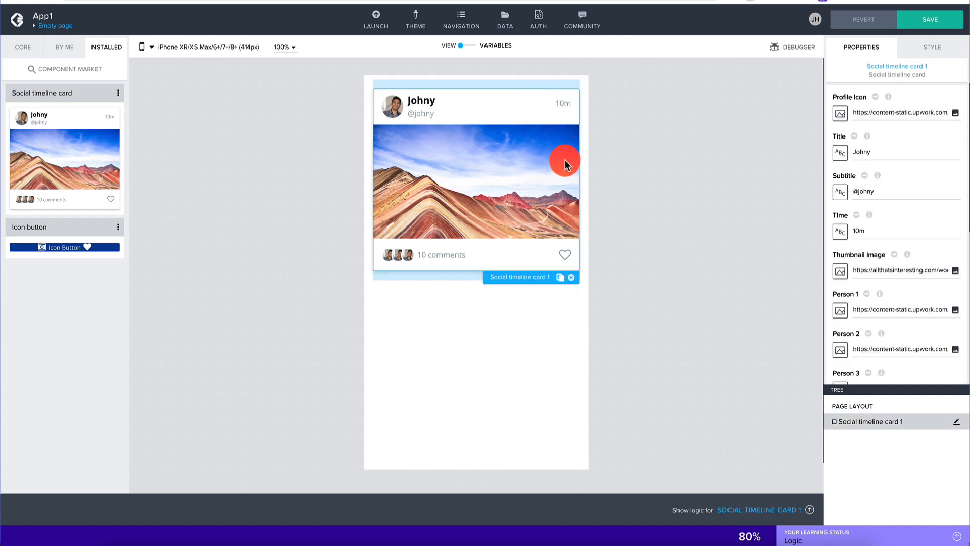
click(571, 277)
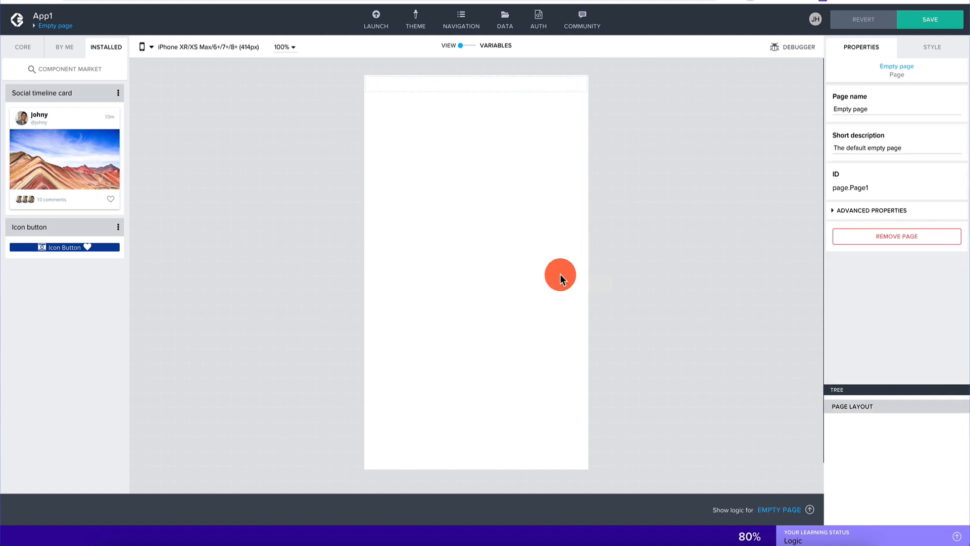
Place a core Title component on the empty page.
click(22, 46)
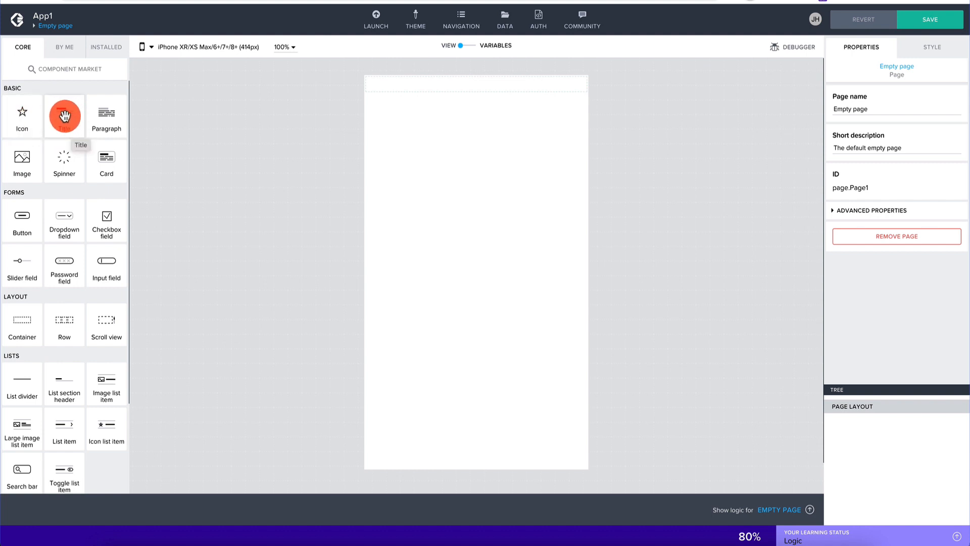
drag(65, 117, 425, 114)
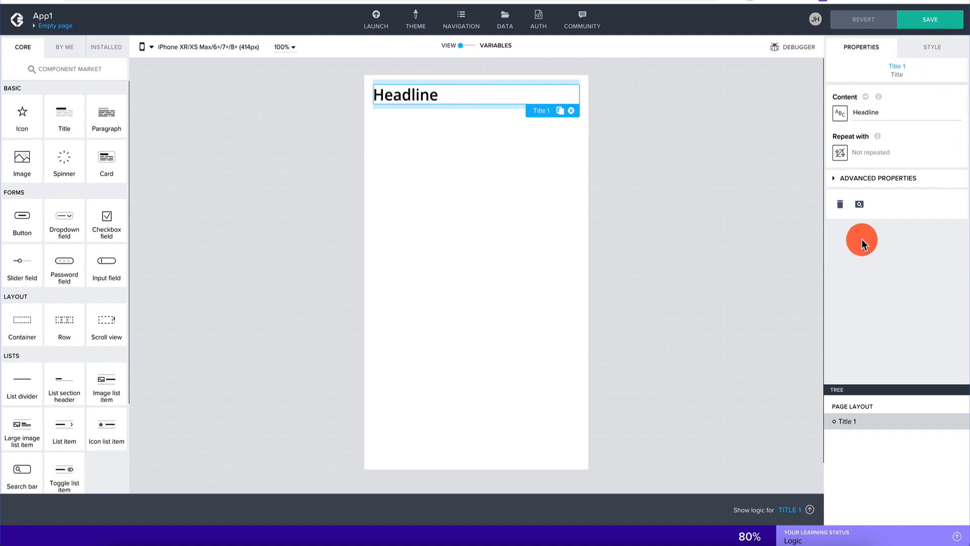
Look through the headline's style options, including its dimension and position and its typography settings.
click(941, 53)
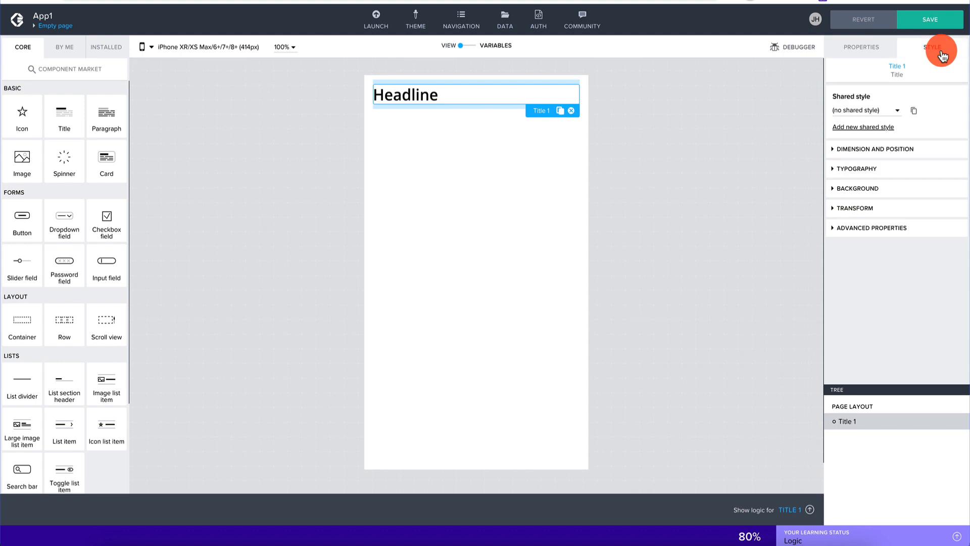
click(834, 149)
click(835, 149)
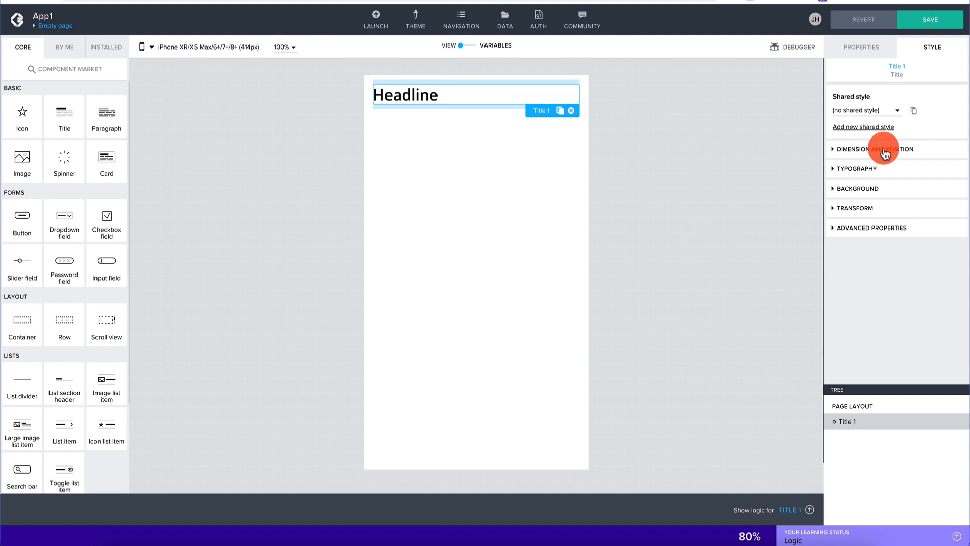
click(864, 170)
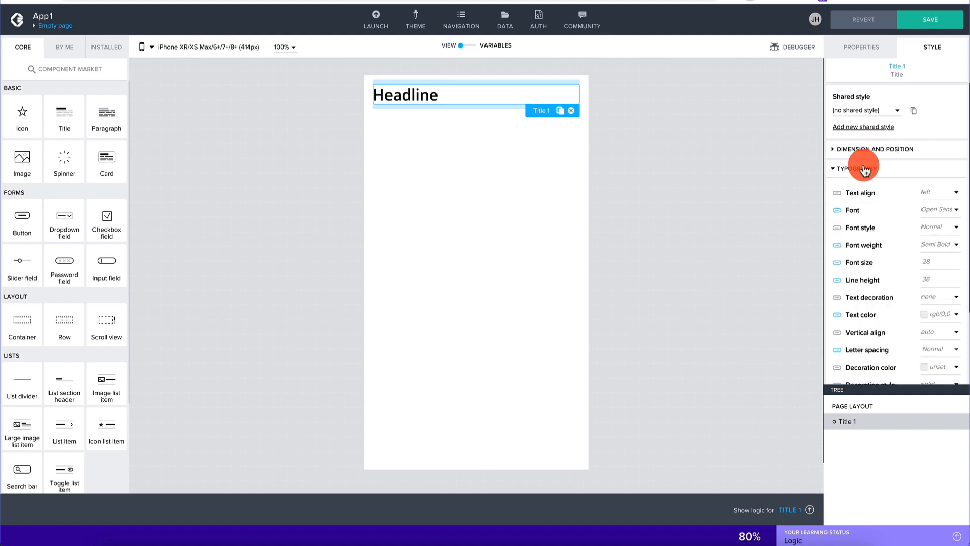
click(865, 169)
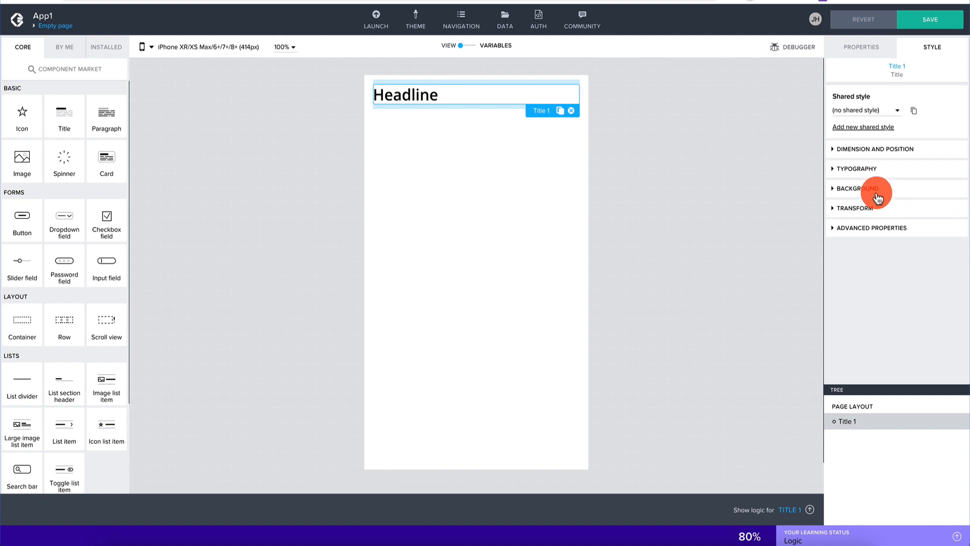
Examine the binding types offered for the headline's content property without choosing one.
click(865, 52)
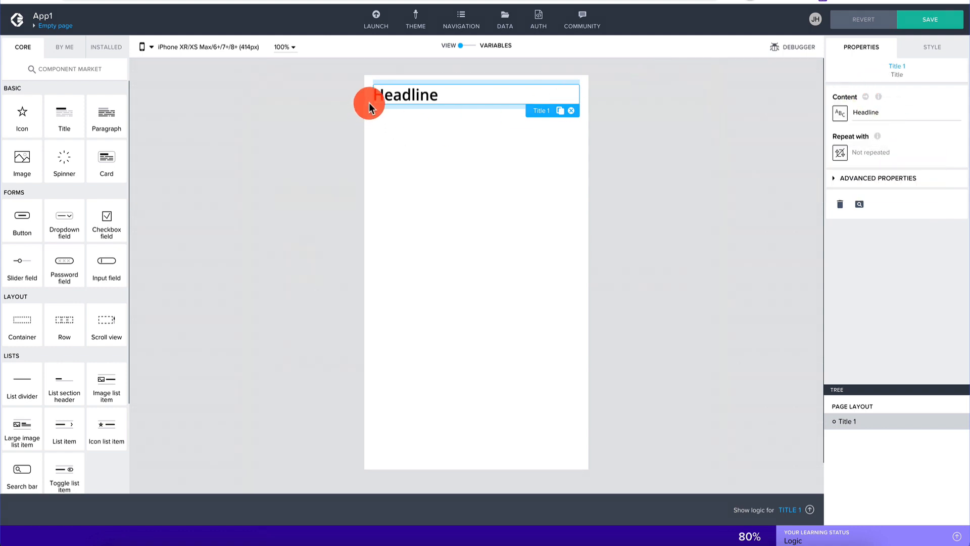
click(833, 114)
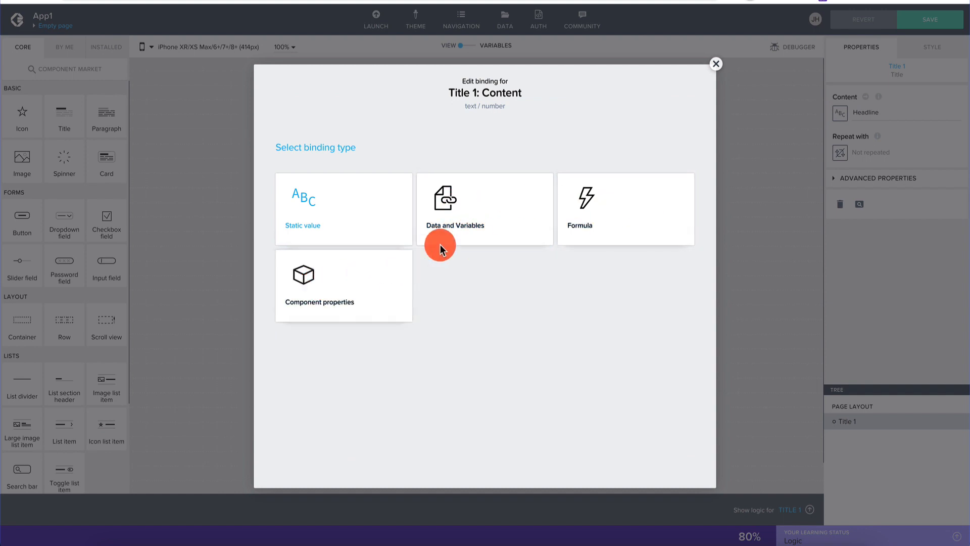
click(714, 64)
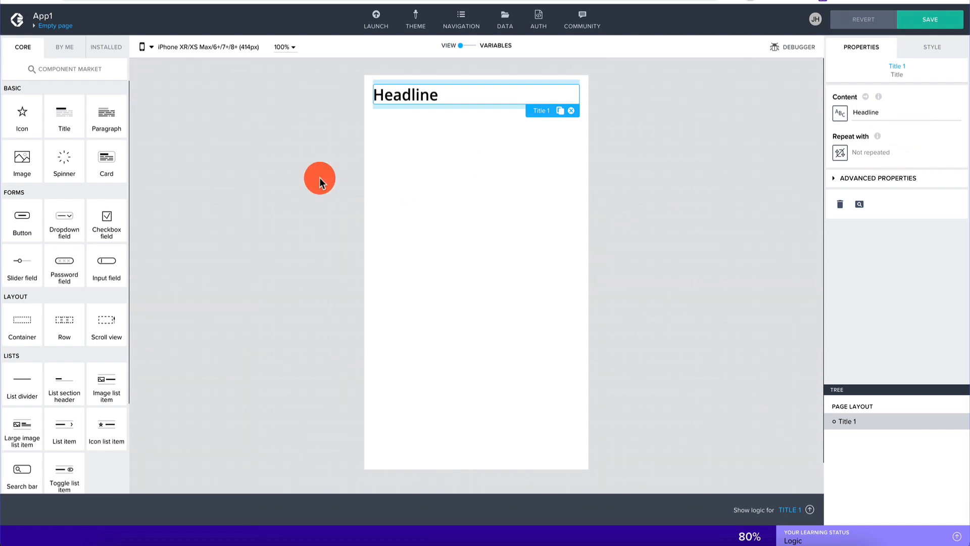
Place a core Image component below the headline and glance at its advanced properties.
drag(30, 165, 453, 159)
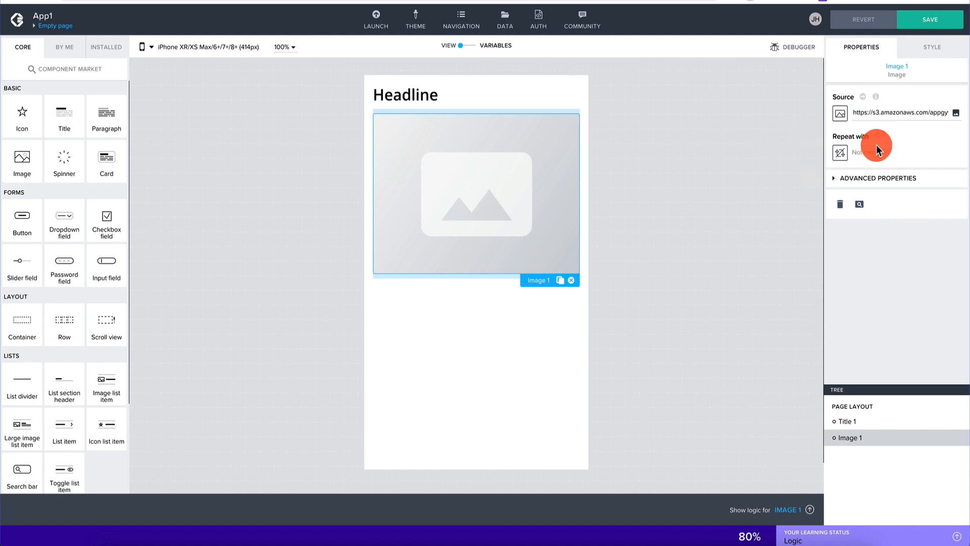
click(863, 177)
click(865, 178)
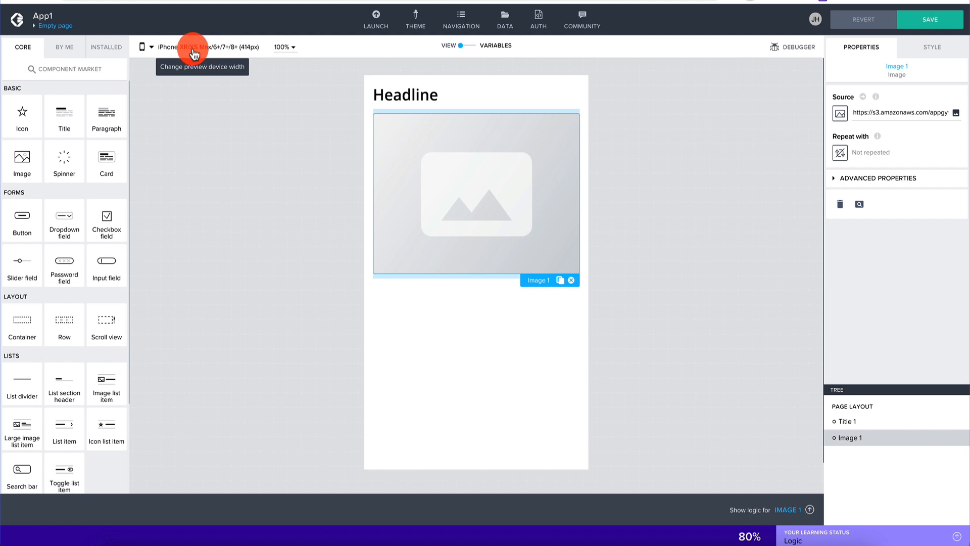
Preview the page at iPad Pro, Fullscreen and Nexus 6P/Google Pixel XL widths, then return to iPhone XR/XS Max/6+/7+/8+ (414px).
click(238, 51)
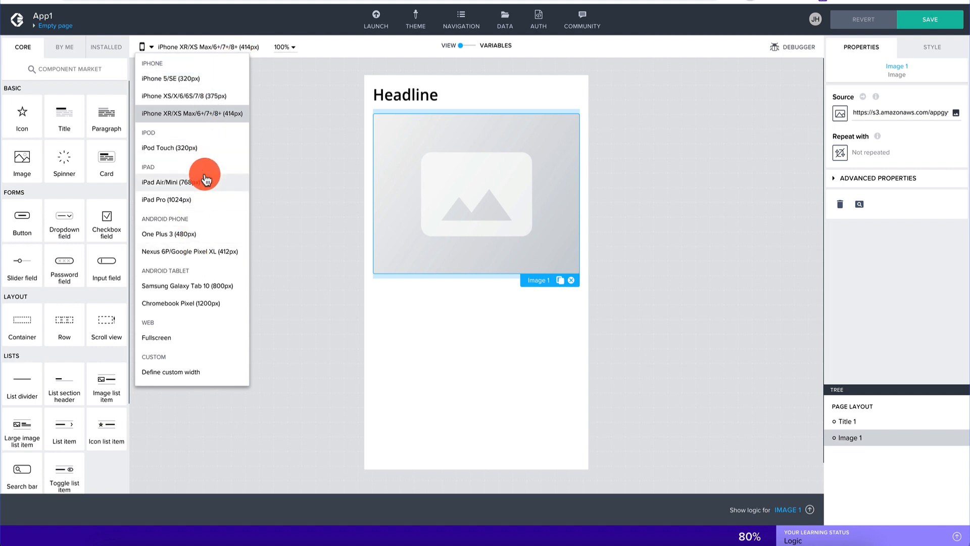
click(205, 198)
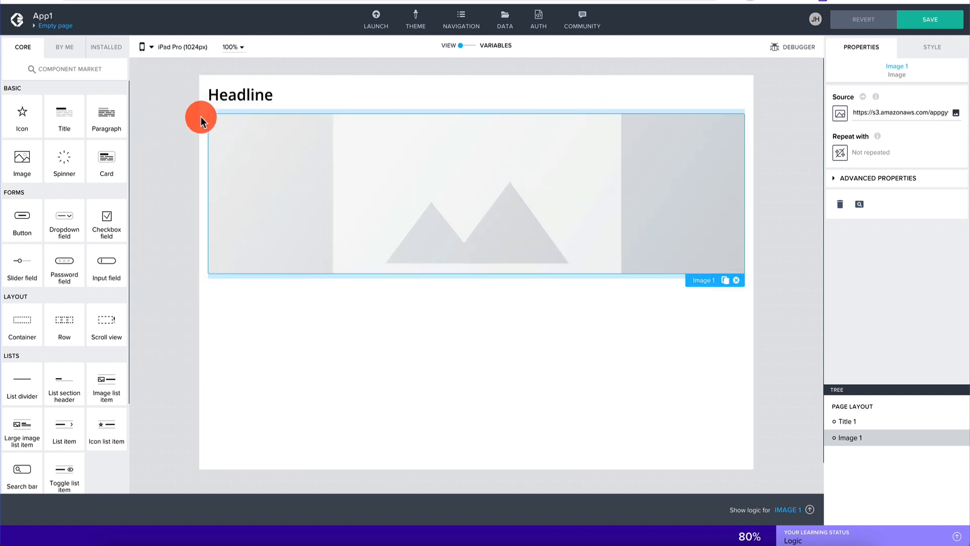
click(198, 51)
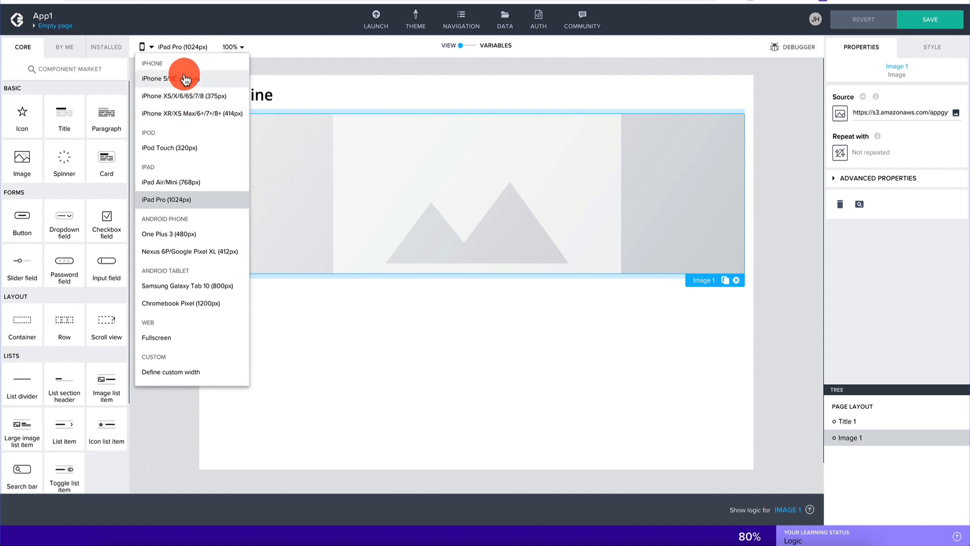
click(190, 337)
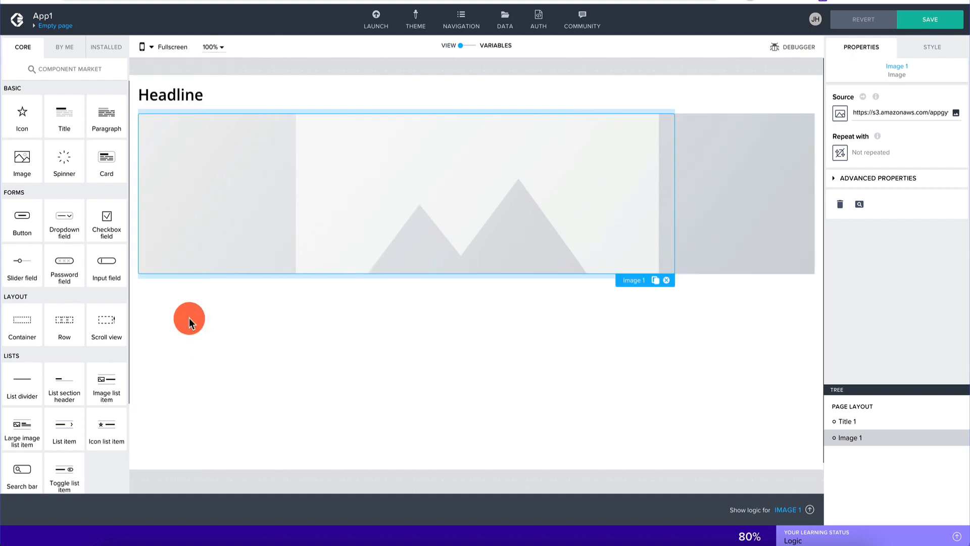
click(161, 47)
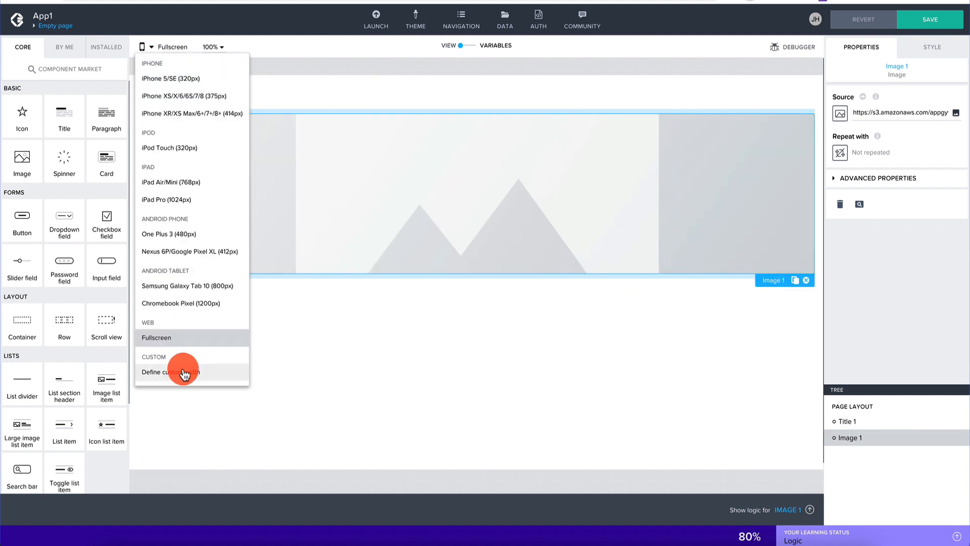
click(181, 251)
click(189, 47)
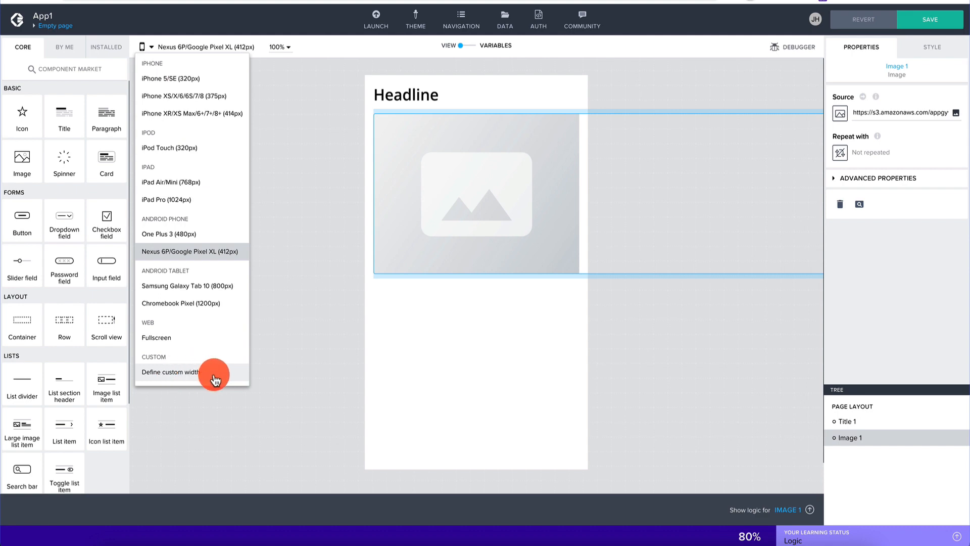
click(192, 113)
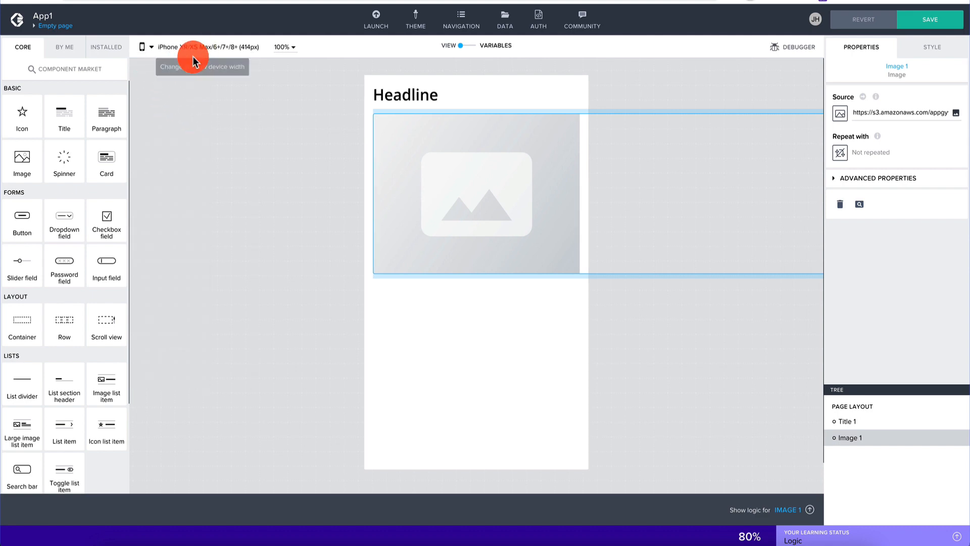
Deselect the image and look through the zoom levels offered for the page canvas.
click(304, 166)
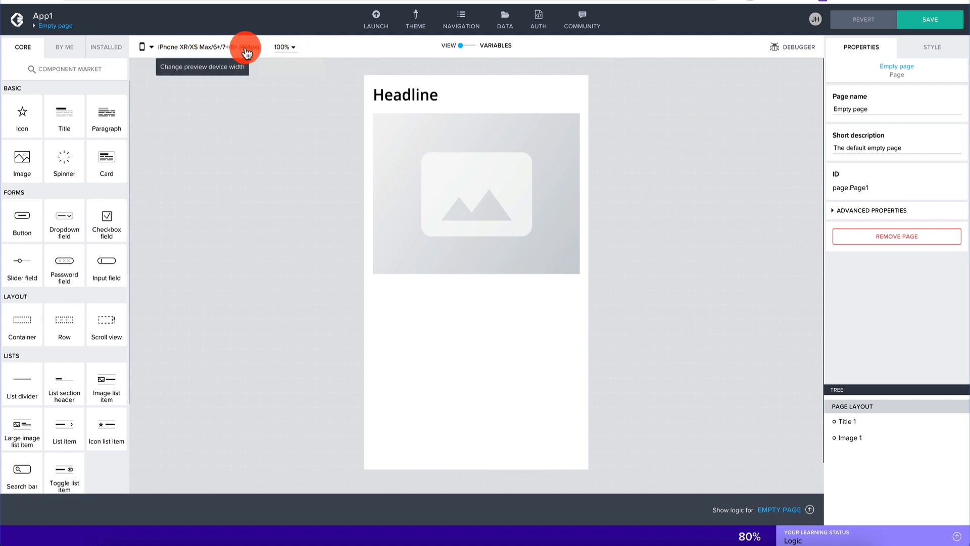
click(282, 47)
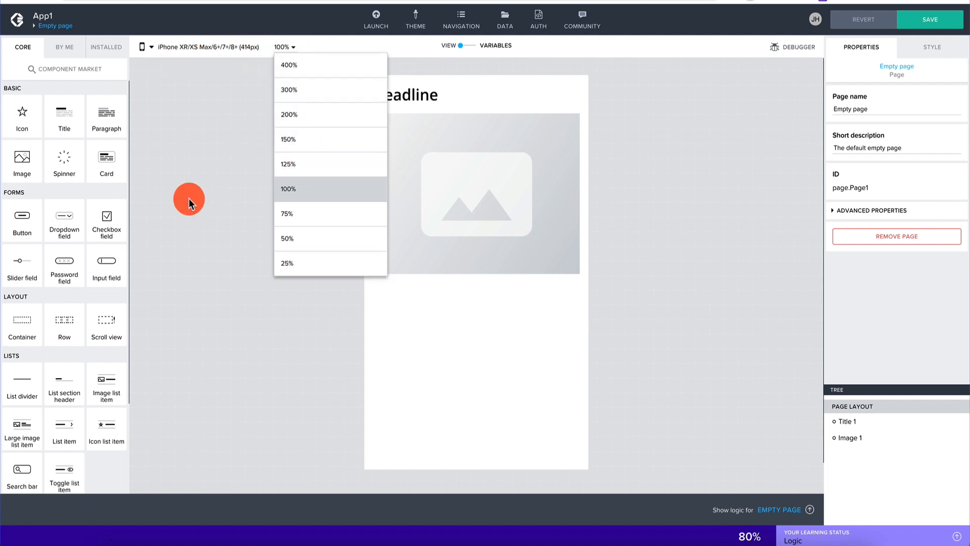
click(189, 198)
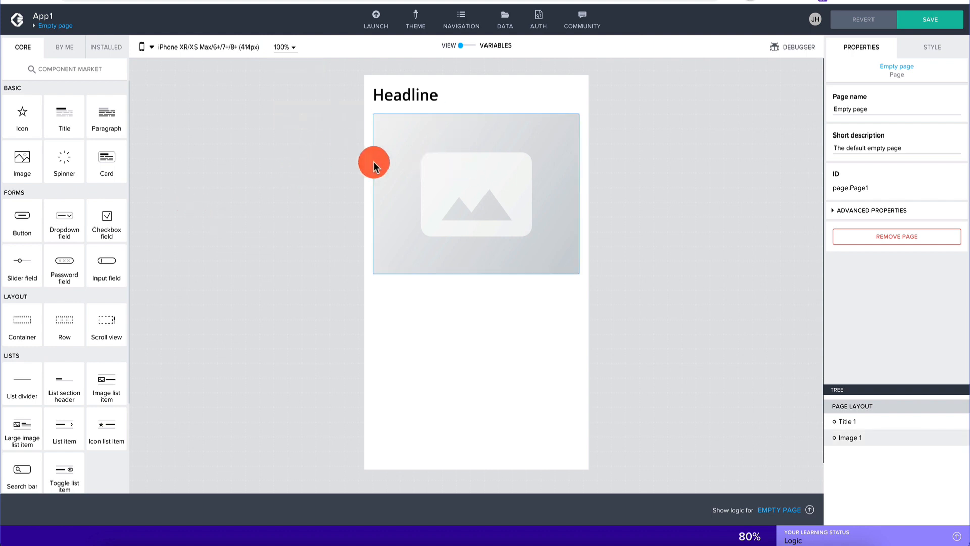
Delete the image component below the headline.
click(455, 171)
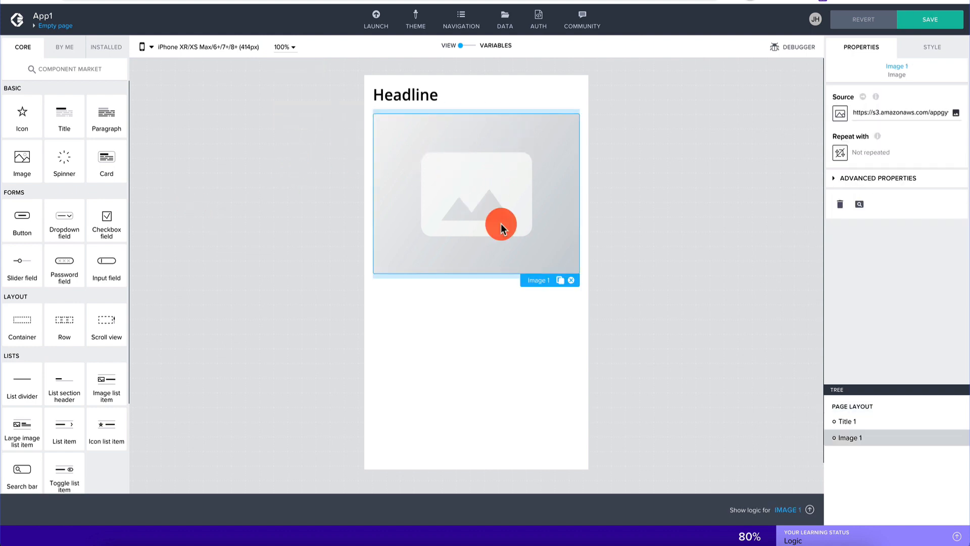
click(572, 281)
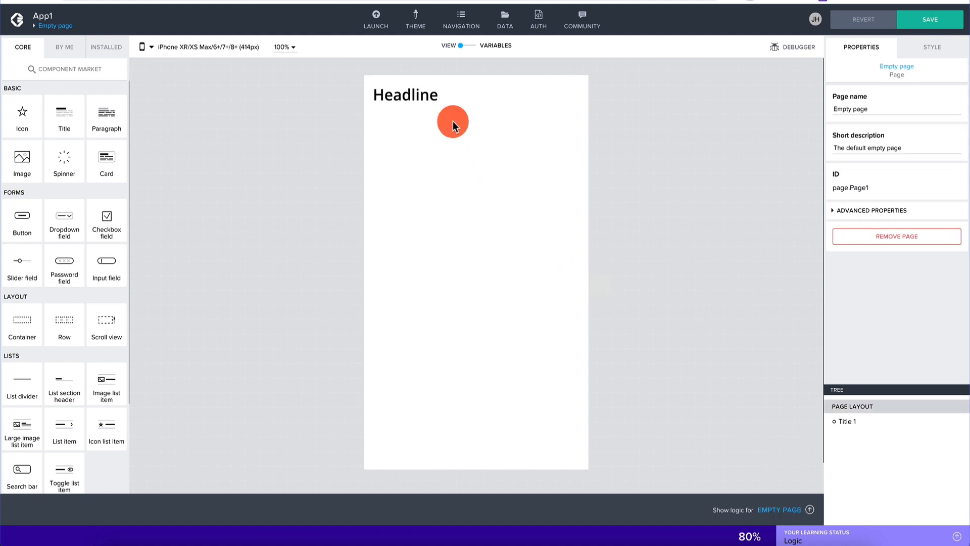
Open the logic canvas of the headline's Title component and reduce its height slightly.
click(438, 96)
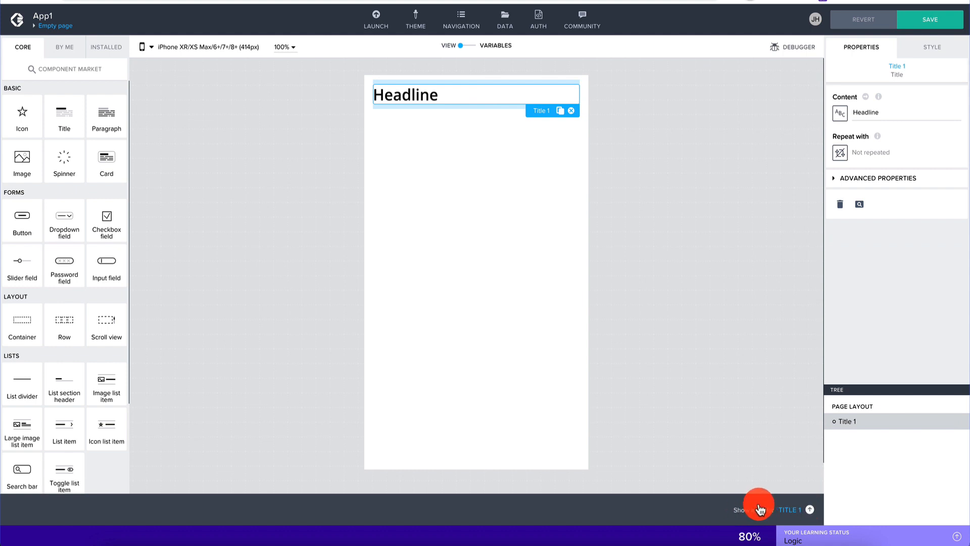
click(810, 510)
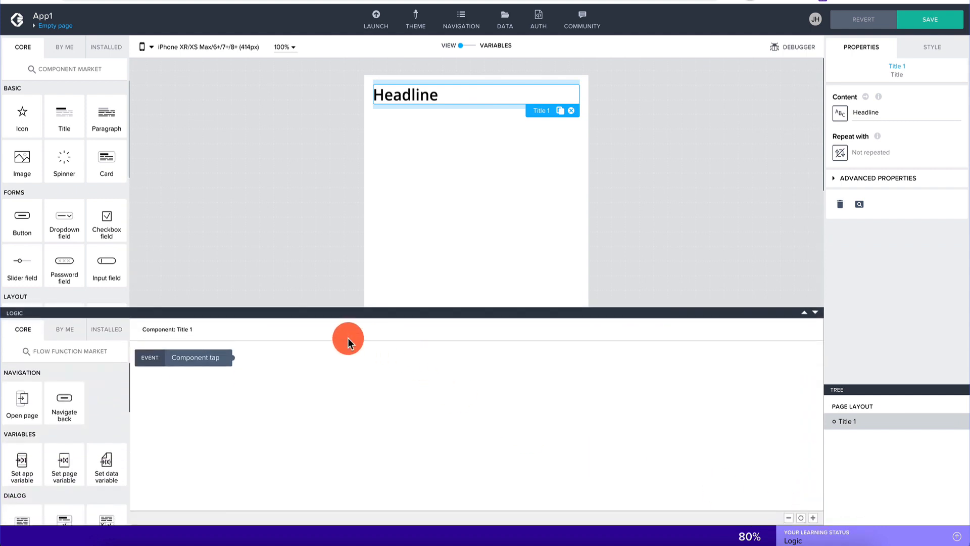
drag(619, 311, 621, 343)
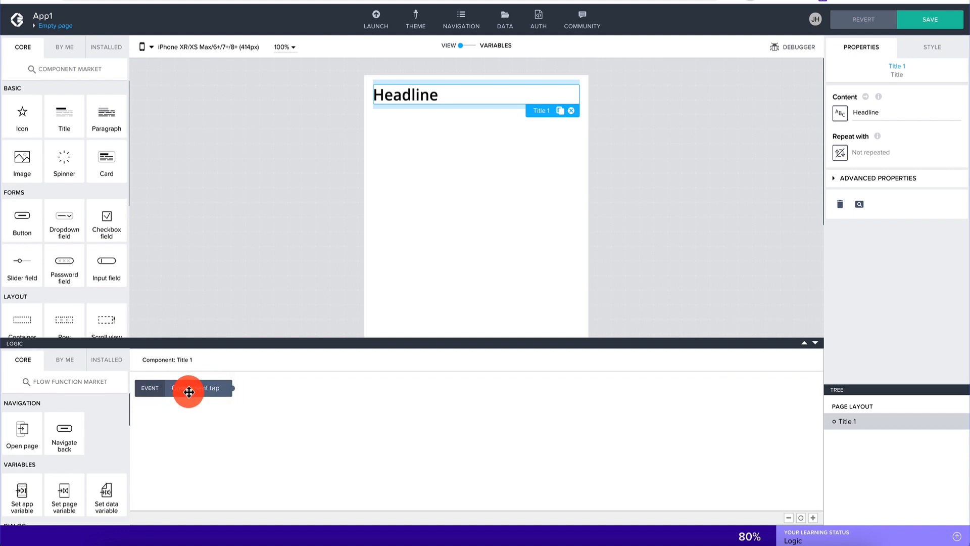
Browse the core flow functions and add an Alert dialog beside the Component tap event in the headline's logic.
scroll(98, 449, down, 5)
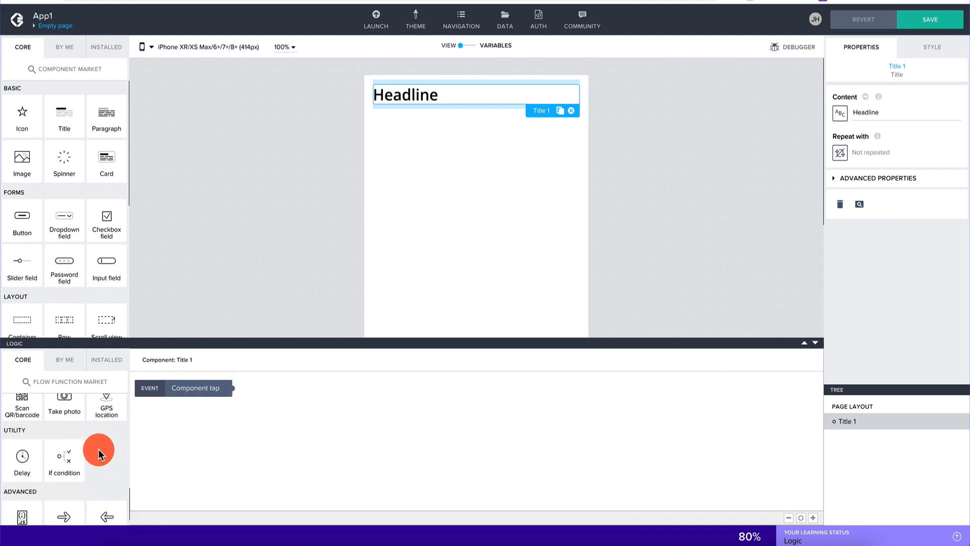
scroll(66, 448, up, 2)
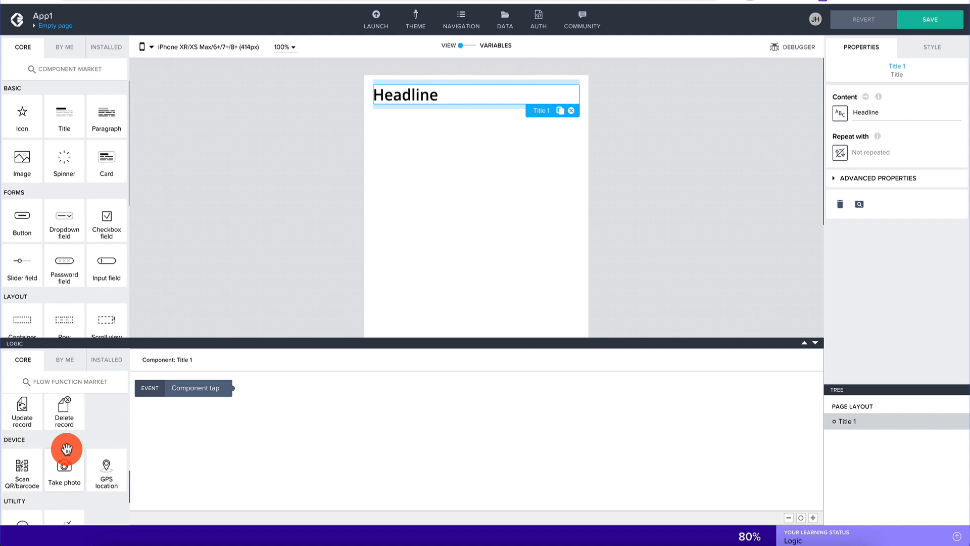
scroll(66, 449, up, 4)
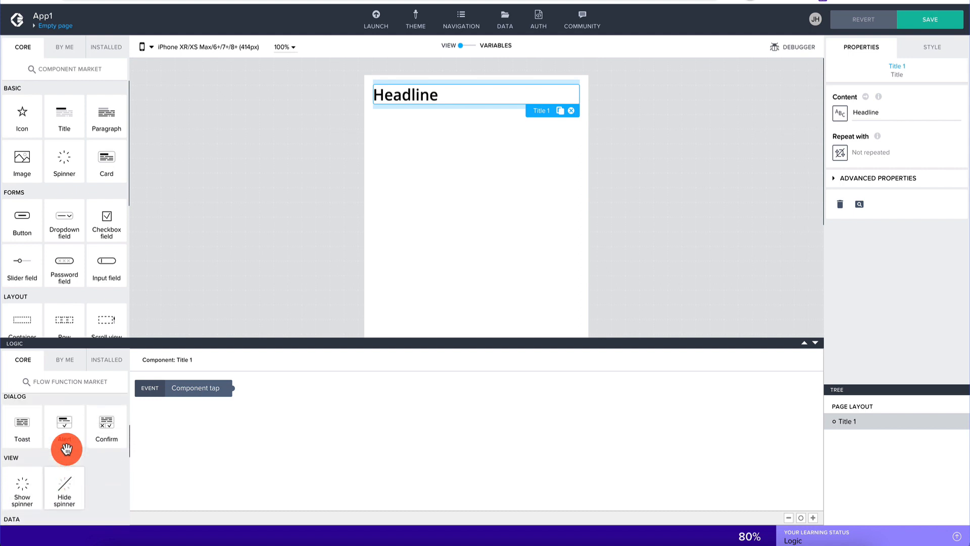
scroll(66, 449, up, 1)
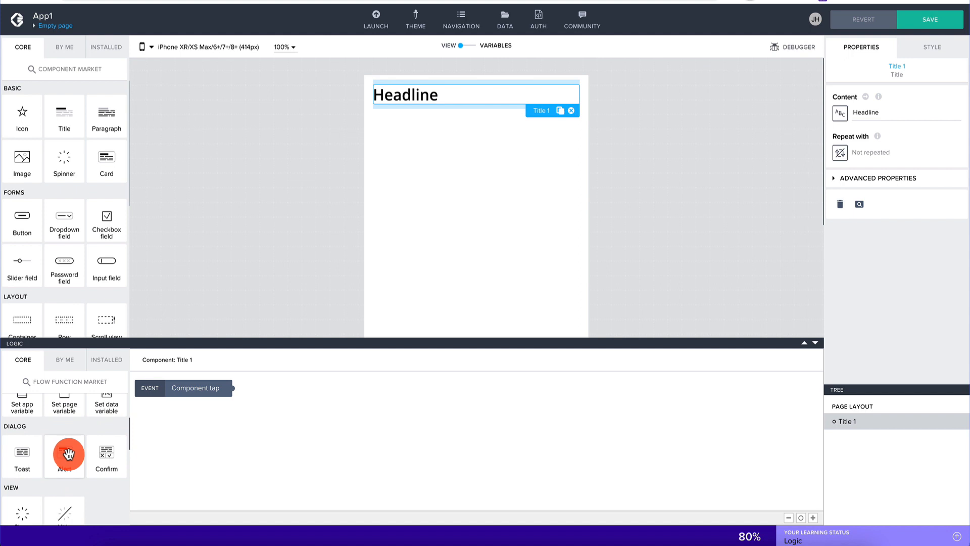
scroll(68, 454, up, 3)
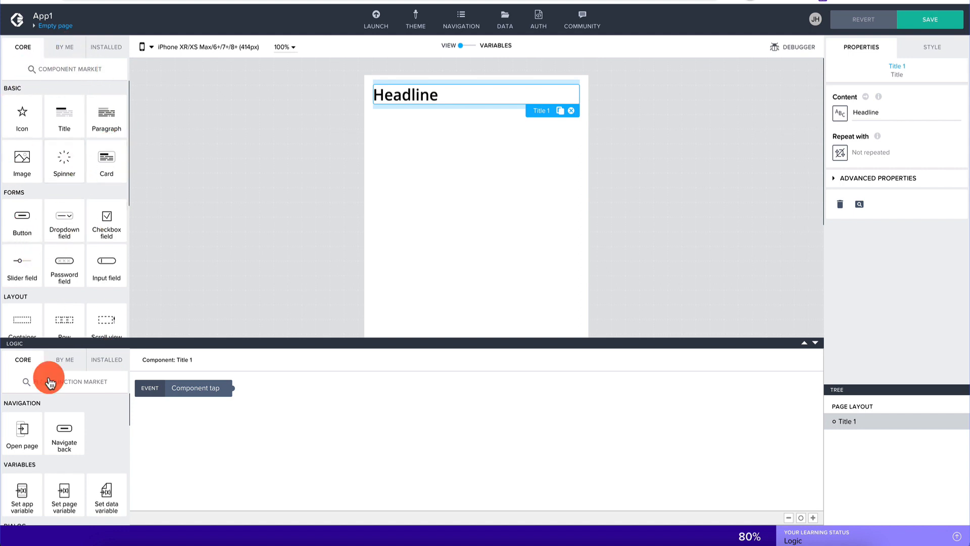
scroll(60, 431, down, 3)
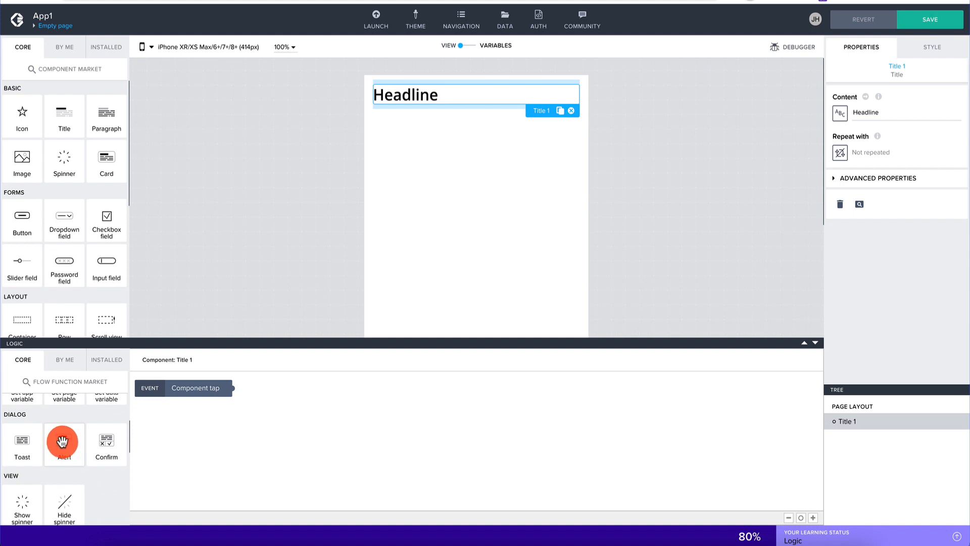
drag(62, 441, 325, 403)
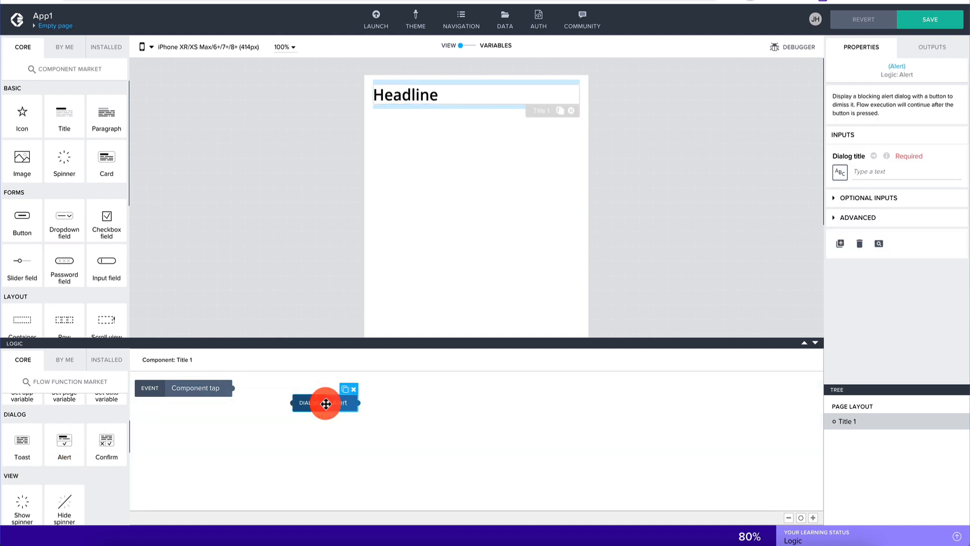
Connect the Component tap event to the Alert dialog node and select that node.
drag(232, 388, 292, 402)
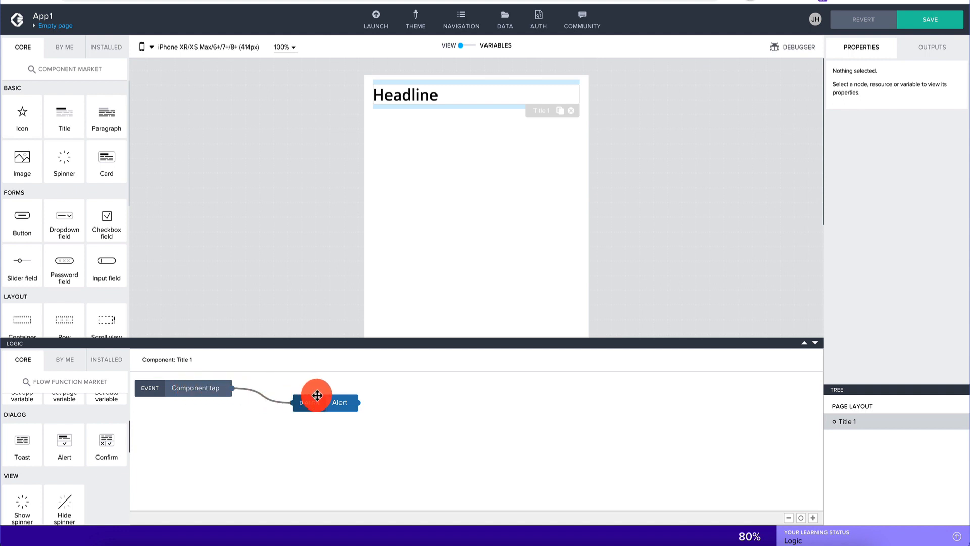
click(330, 403)
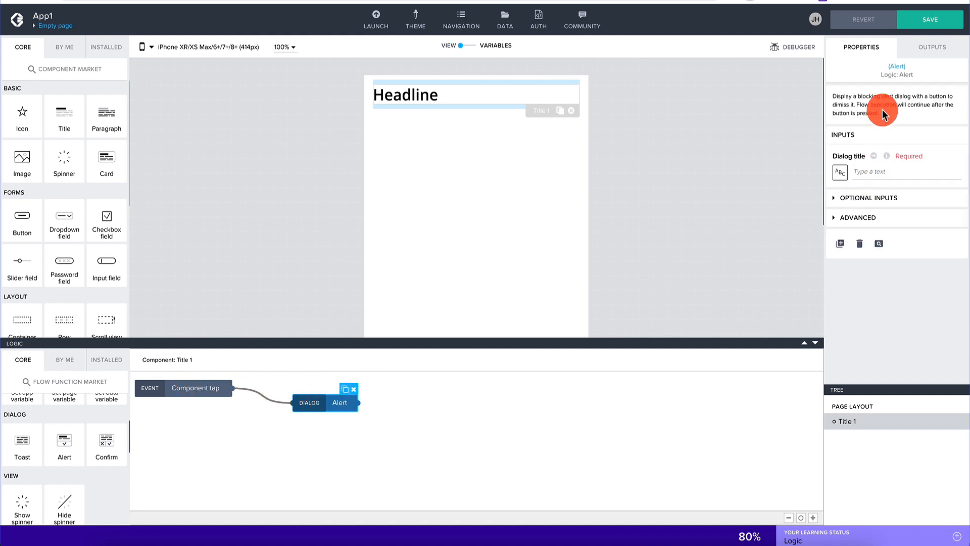
Look through the Alert node's optional inputs, advanced settings and outputs.
click(836, 204)
click(835, 203)
click(836, 219)
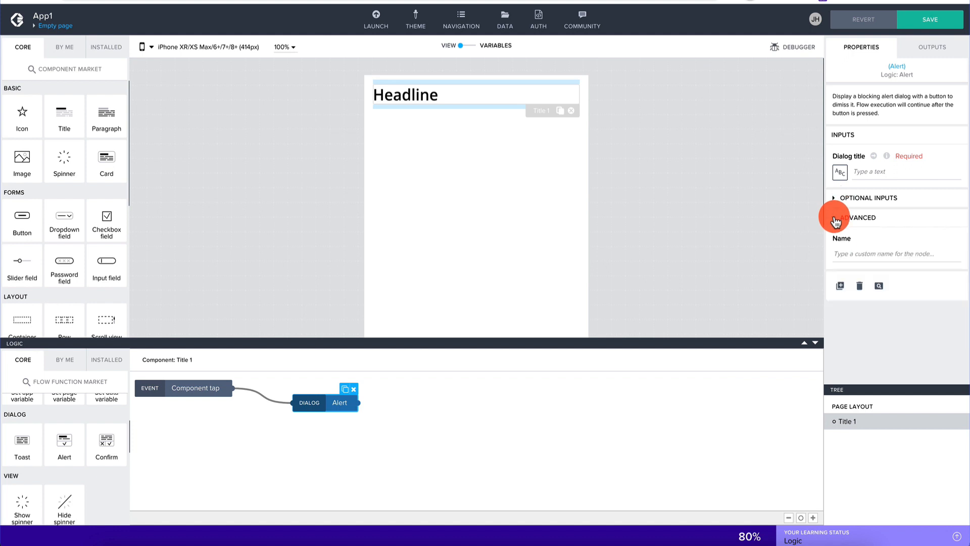
click(836, 219)
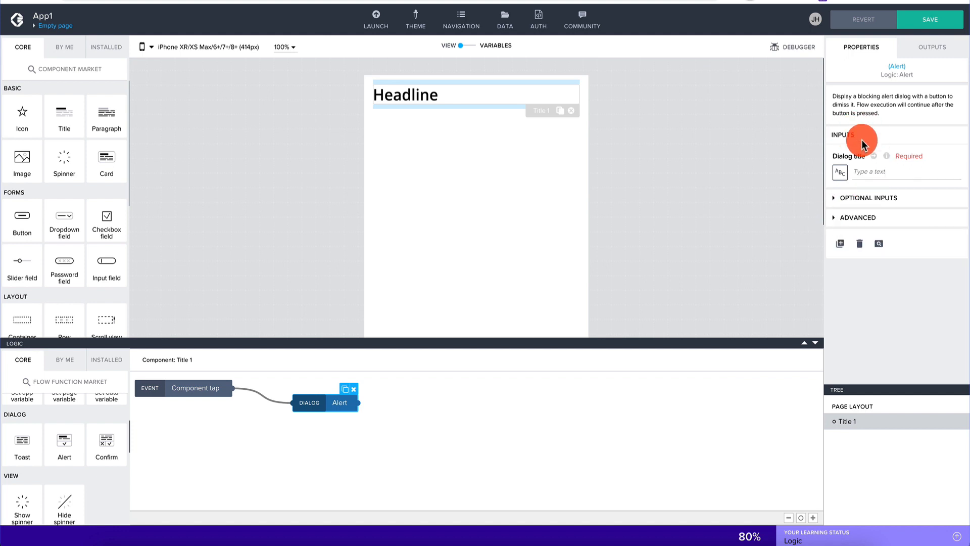
click(870, 173)
click(344, 379)
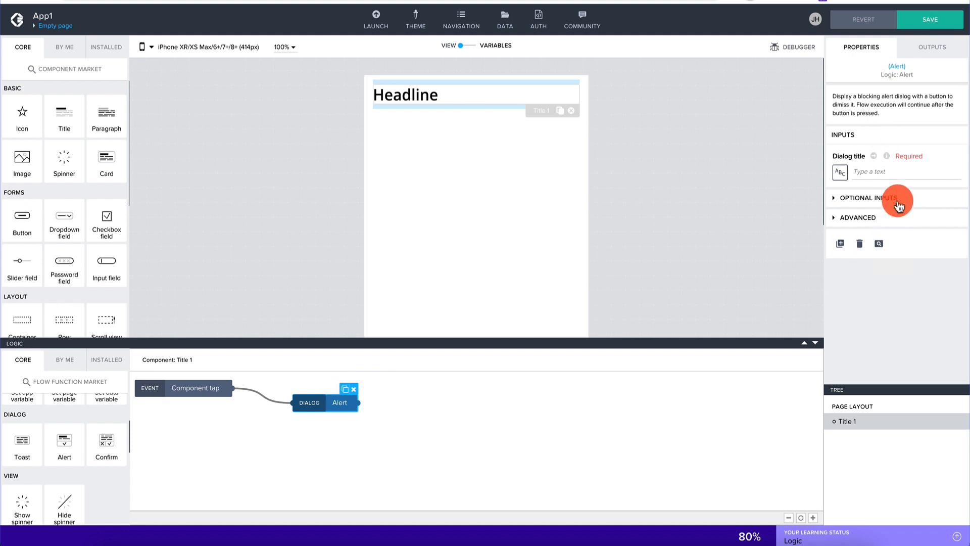
click(932, 46)
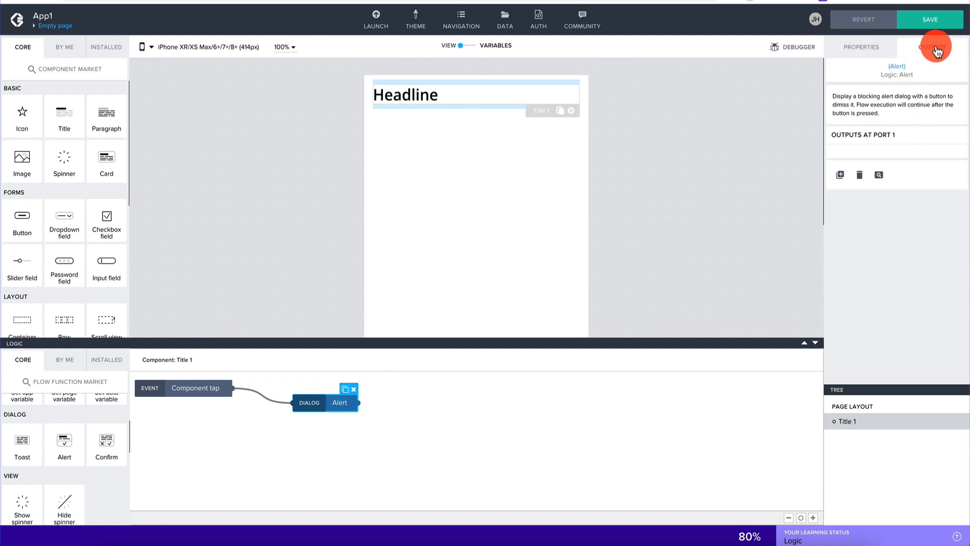
click(853, 59)
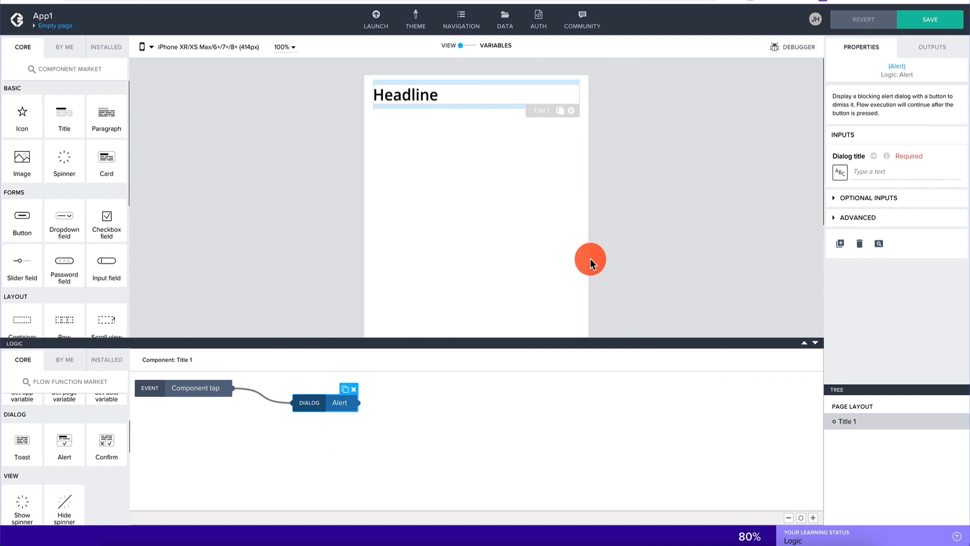
Set the Alert's dialog title to "Hey".
click(865, 171)
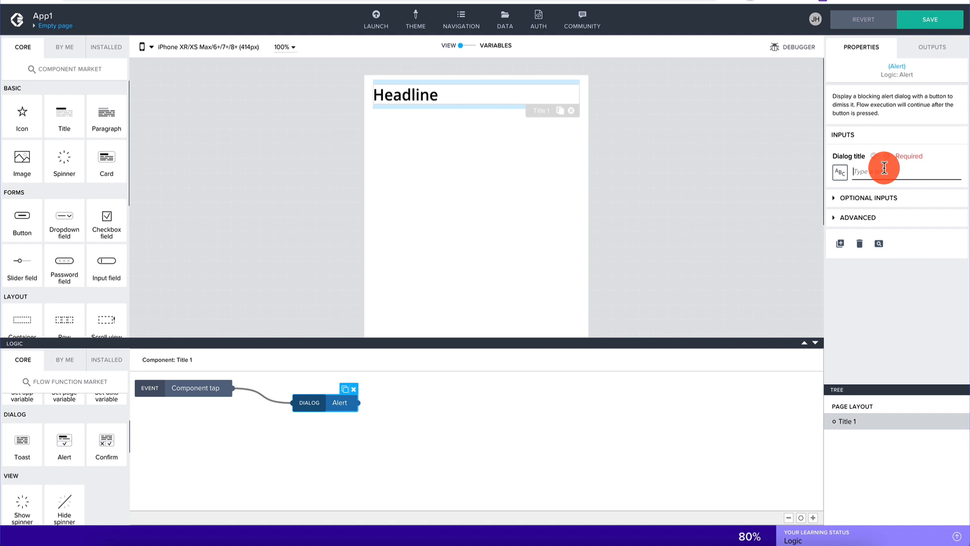
text(Hey)
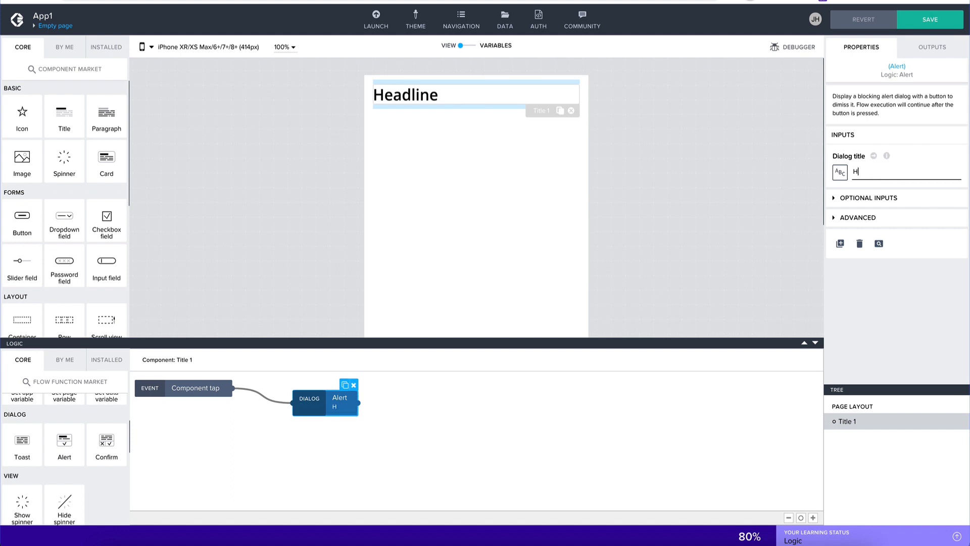
click(939, 149)
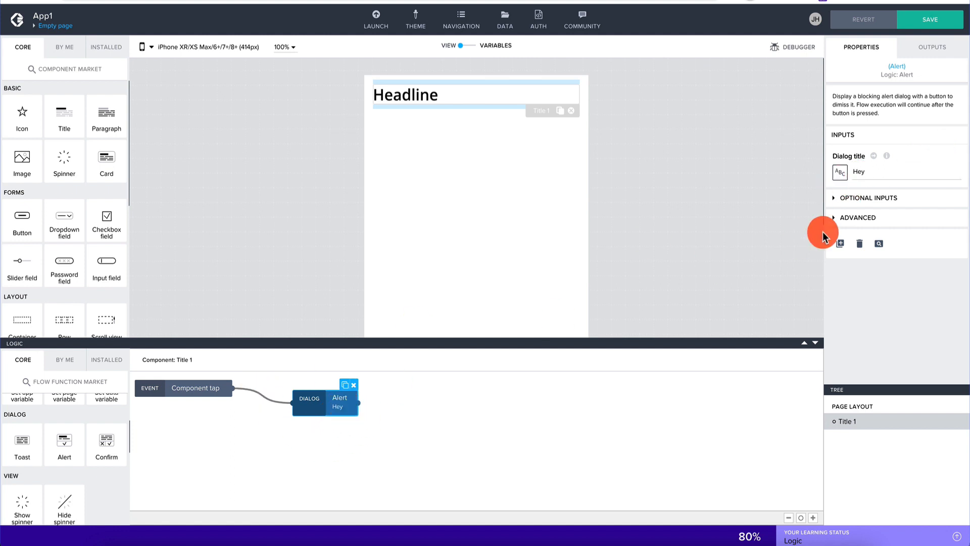
Set the Alert's dialog message to "This is a dialog" with "OK" as the dismiss button label.
click(854, 217)
click(869, 254)
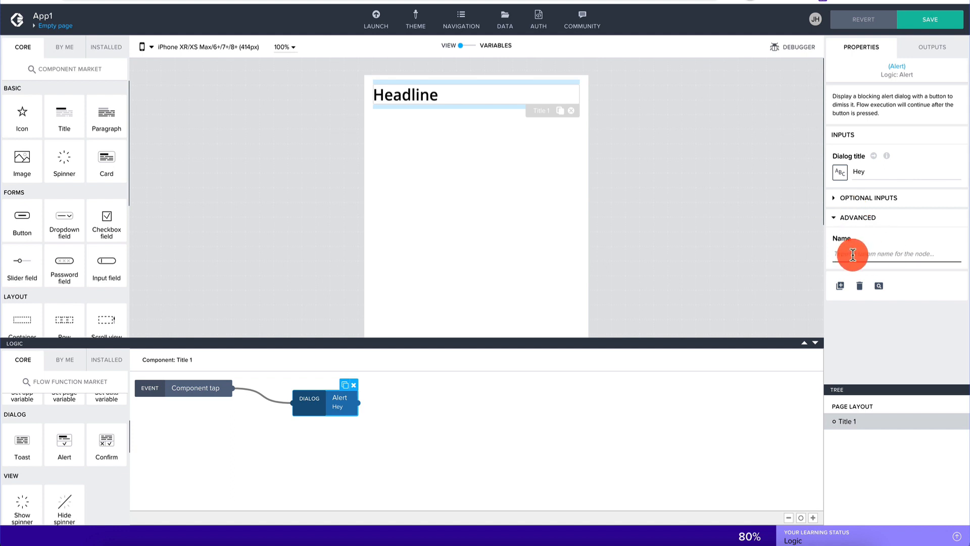
click(860, 199)
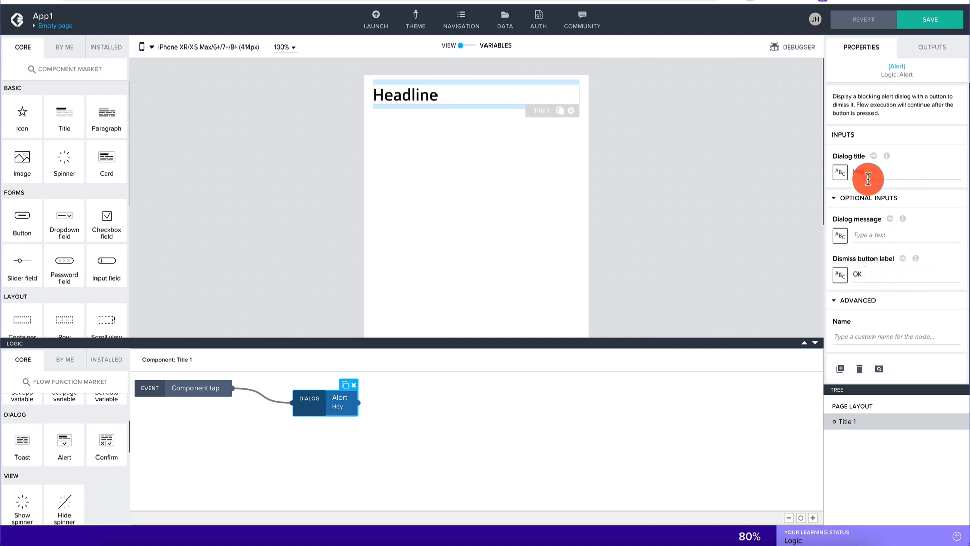
click(873, 232)
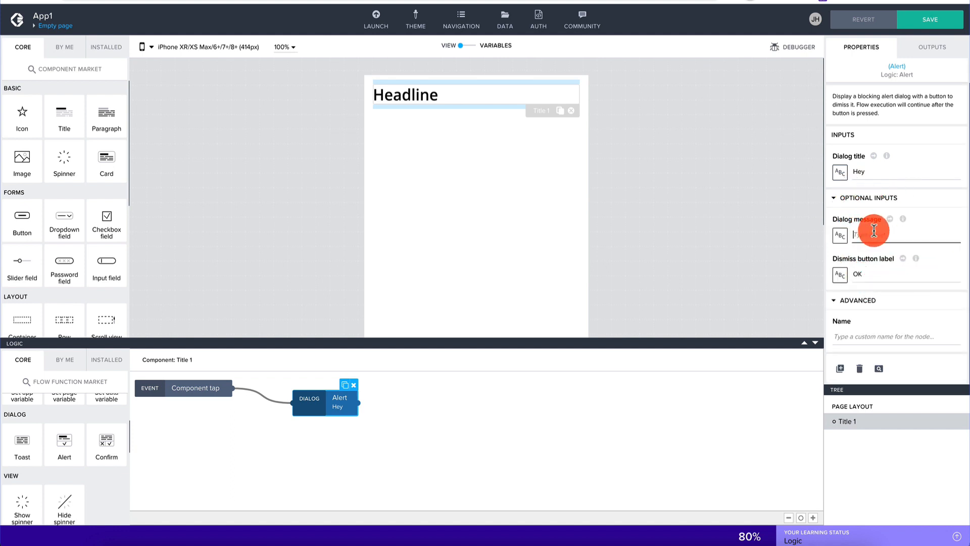
text(This is a dialog)
click(871, 273)
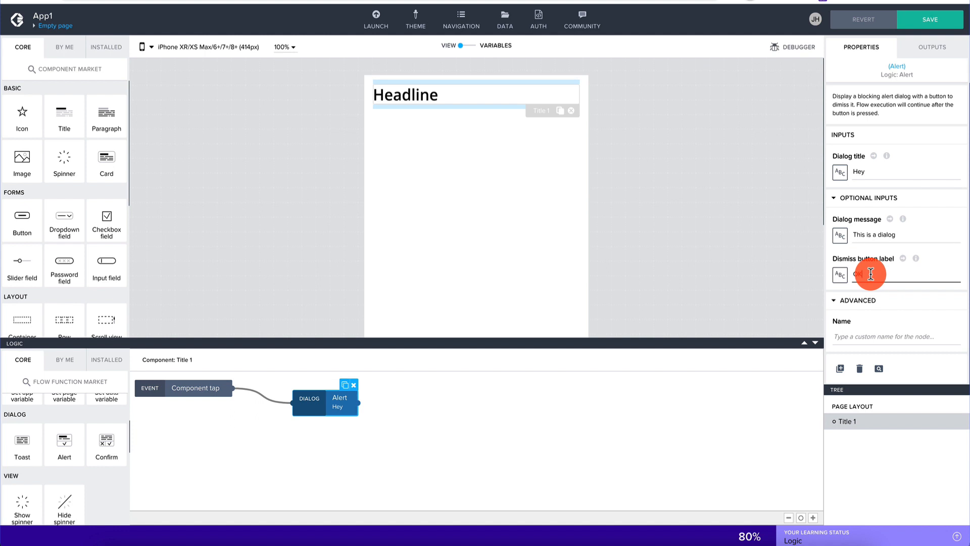
text(OK)
click(653, 247)
Save the app and dismiss the save notification.
click(941, 19)
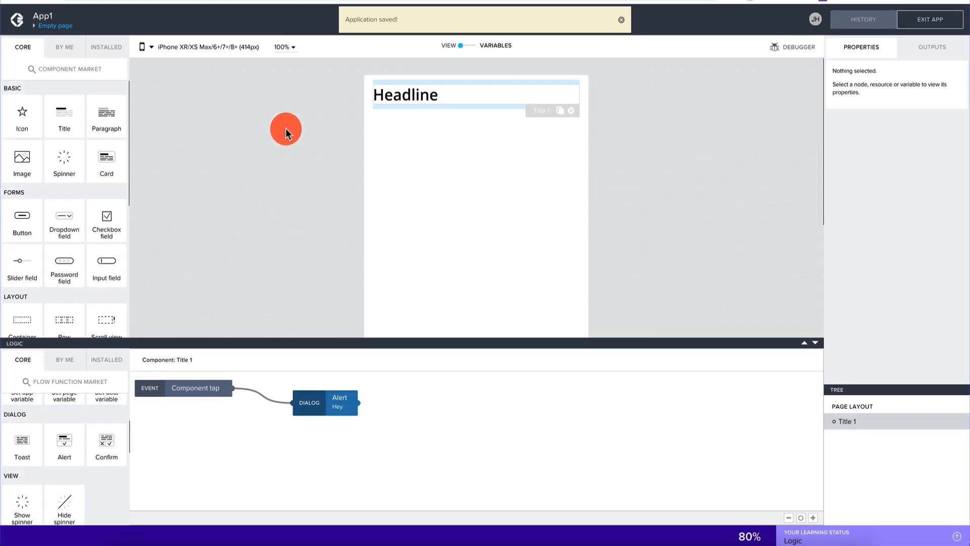
click(620, 20)
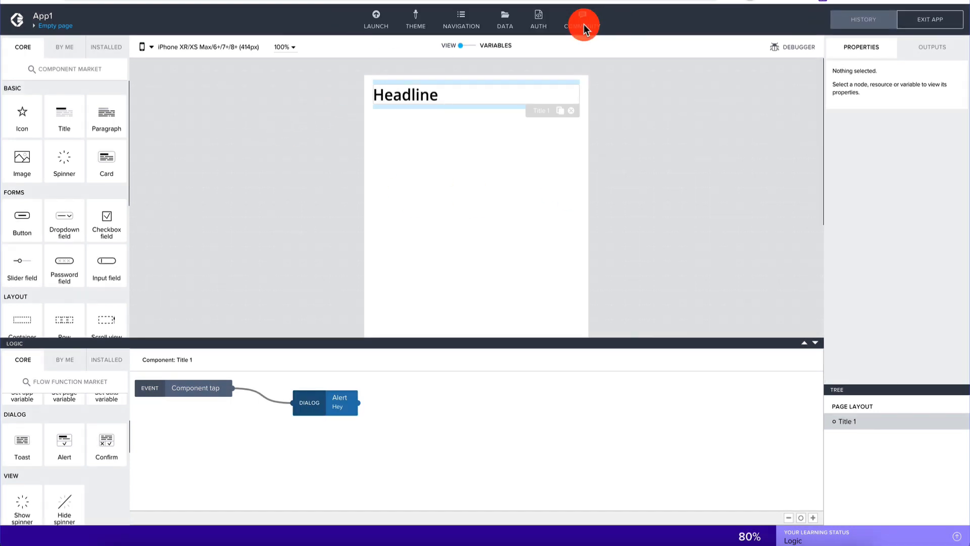
Open App1 in the web app preview portal, trigger the headline's alert and dismiss it.
click(376, 18)
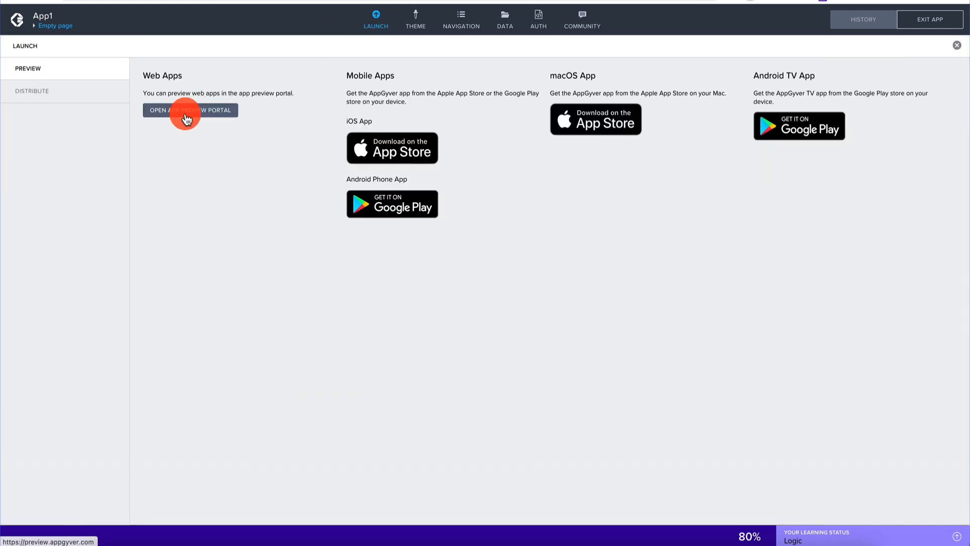
click(187, 112)
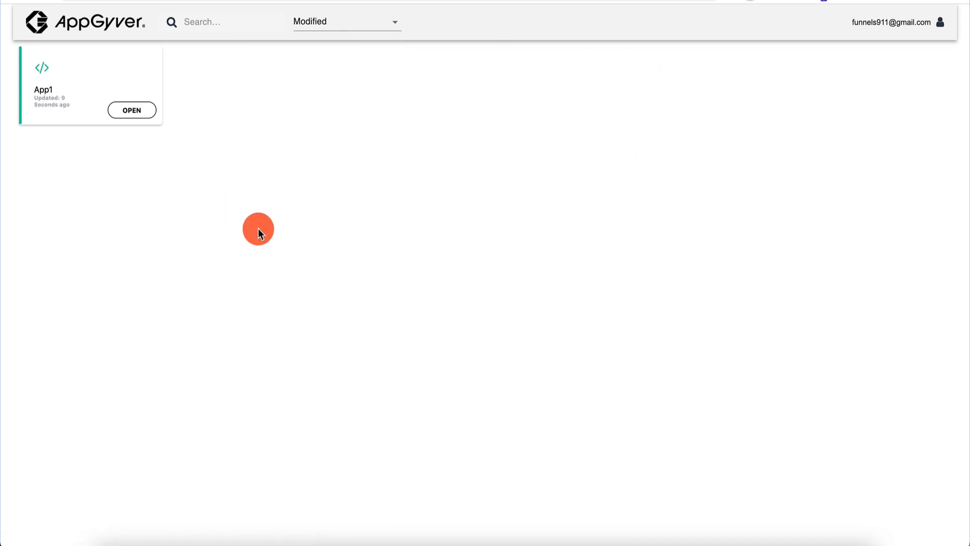
click(140, 110)
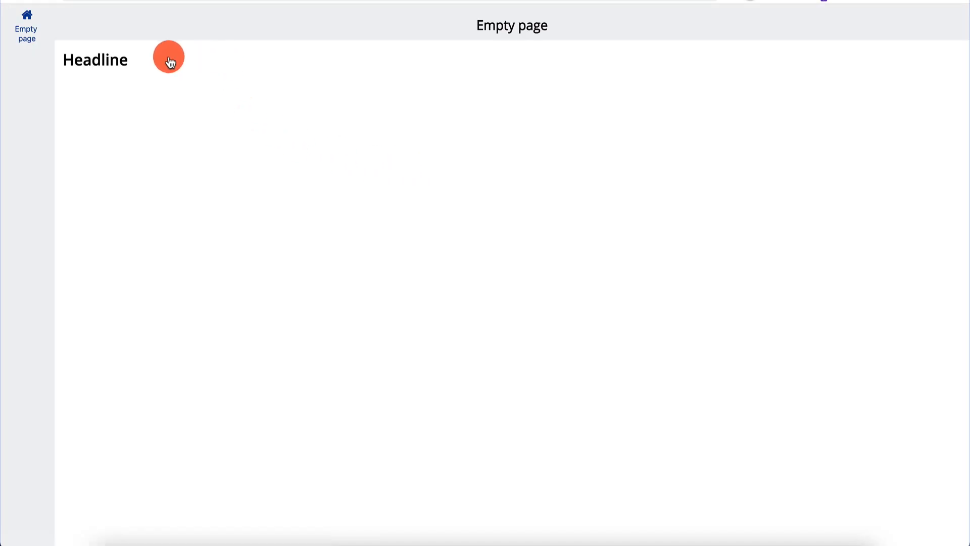
click(108, 62)
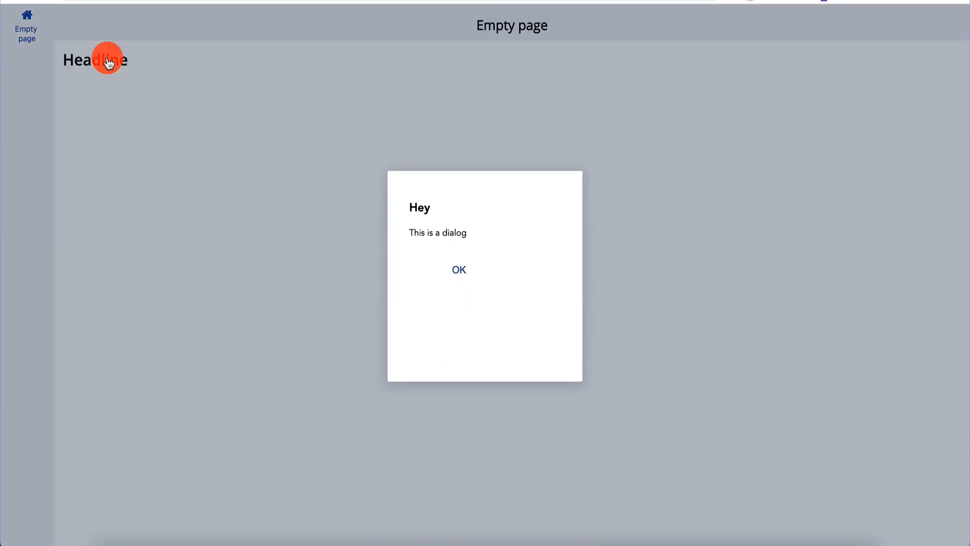
click(461, 276)
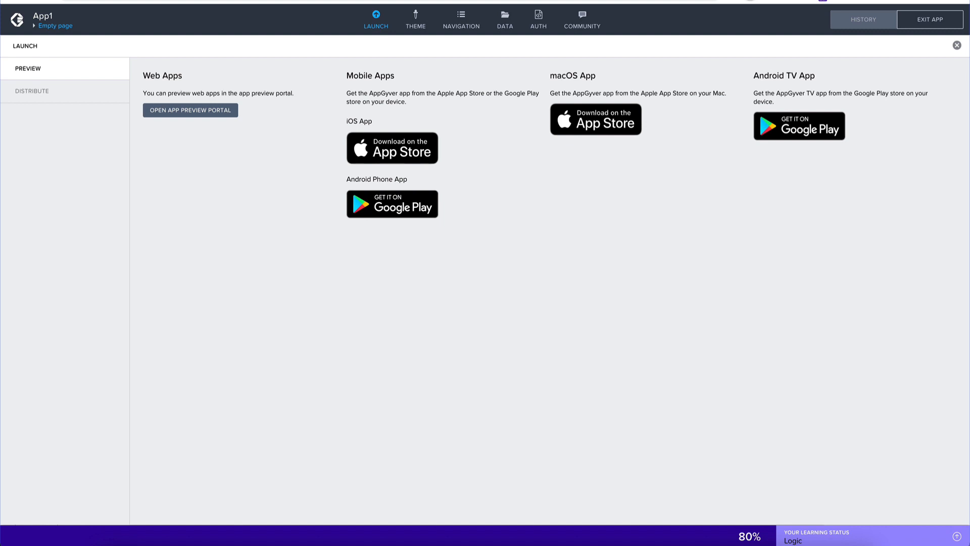
Look at the app's distribution options and return to the page canvas.
click(66, 96)
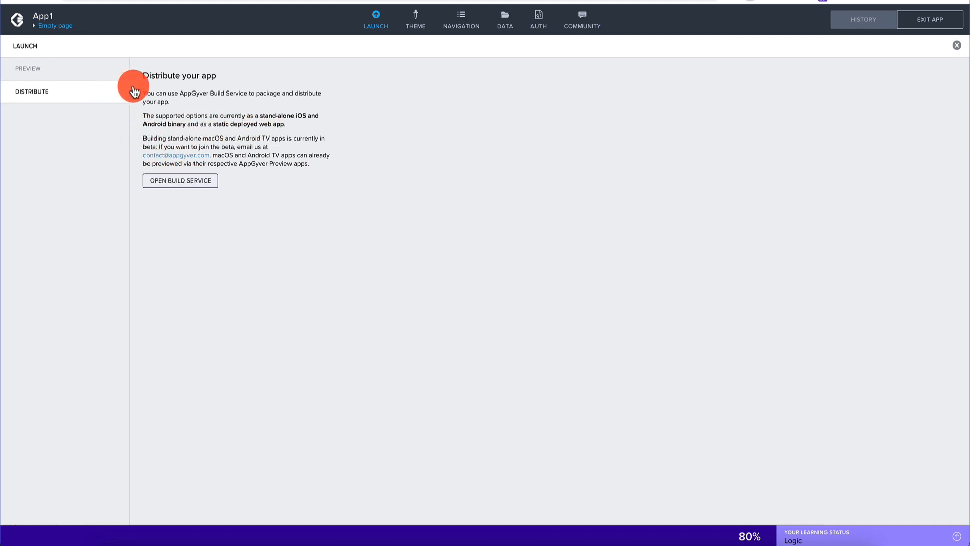
click(959, 49)
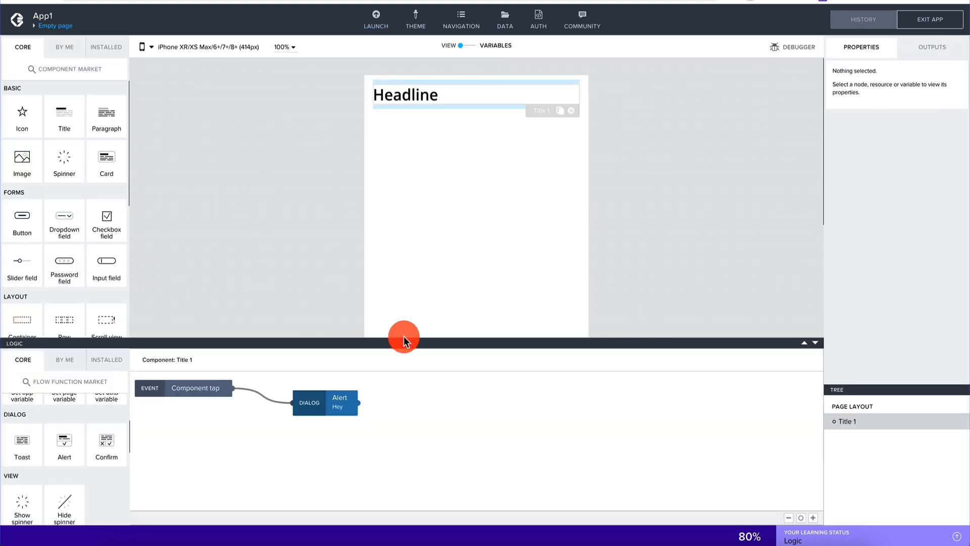
Reduce the height of the logic canvas slightly and select the headline on the page.
drag(404, 339, 404, 362)
click(459, 94)
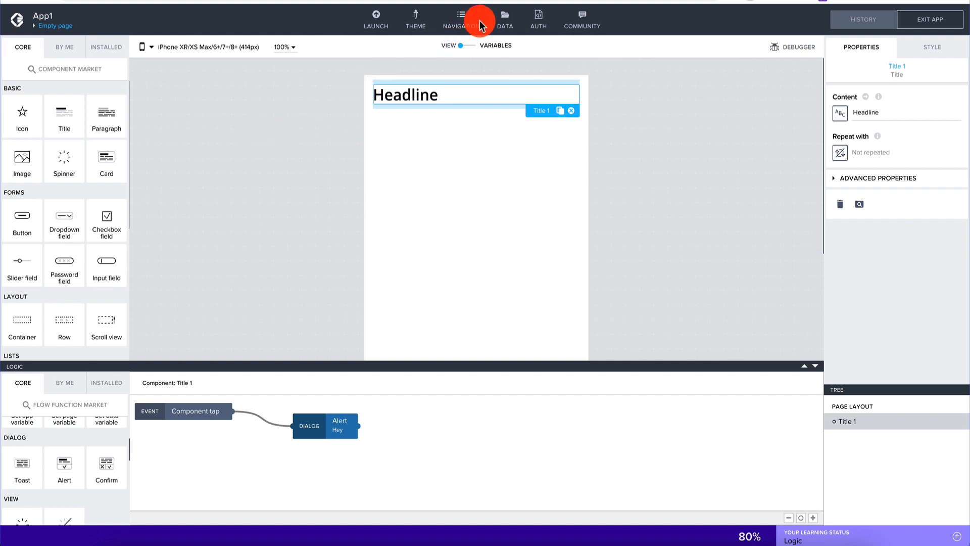
Examine the properties of the navigation header bar in the navigation settings, and return to the page canvas.
click(466, 22)
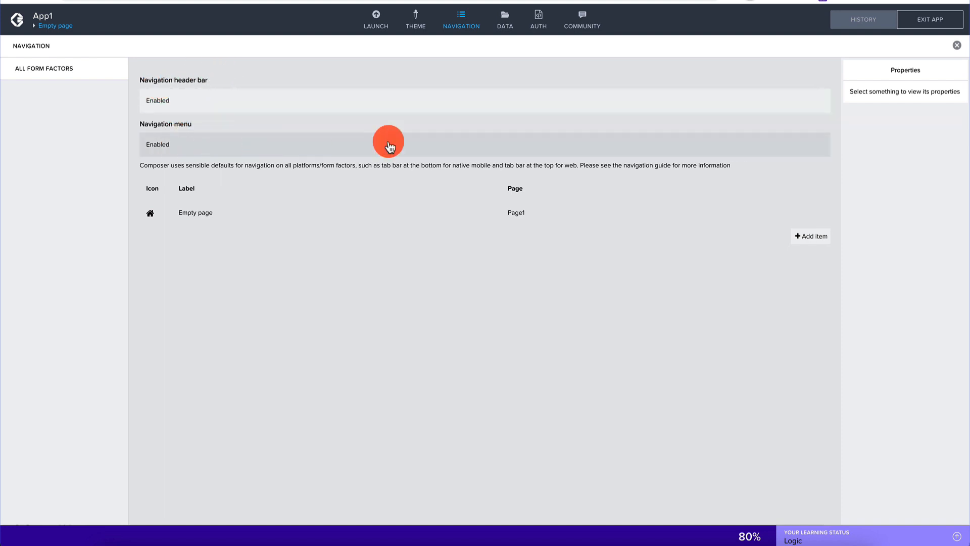
click(514, 101)
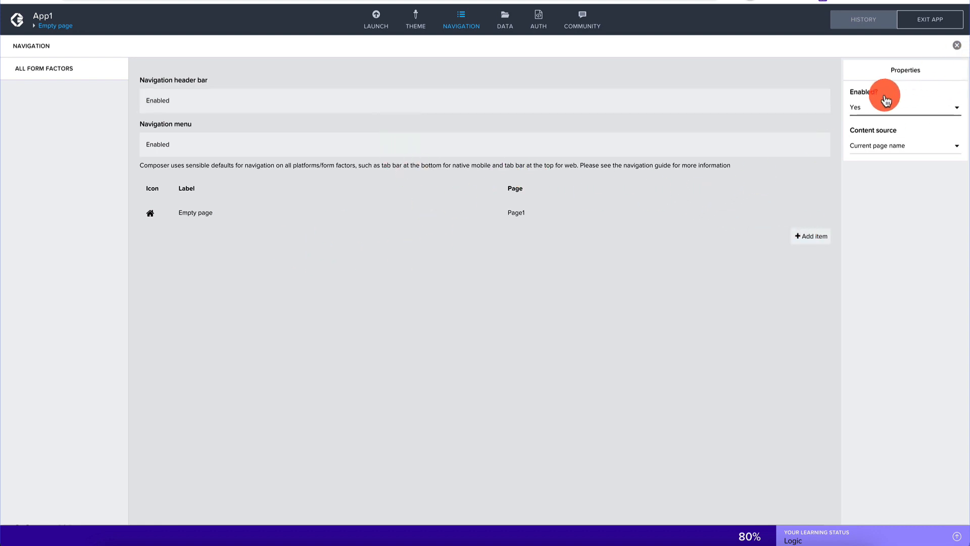
click(957, 45)
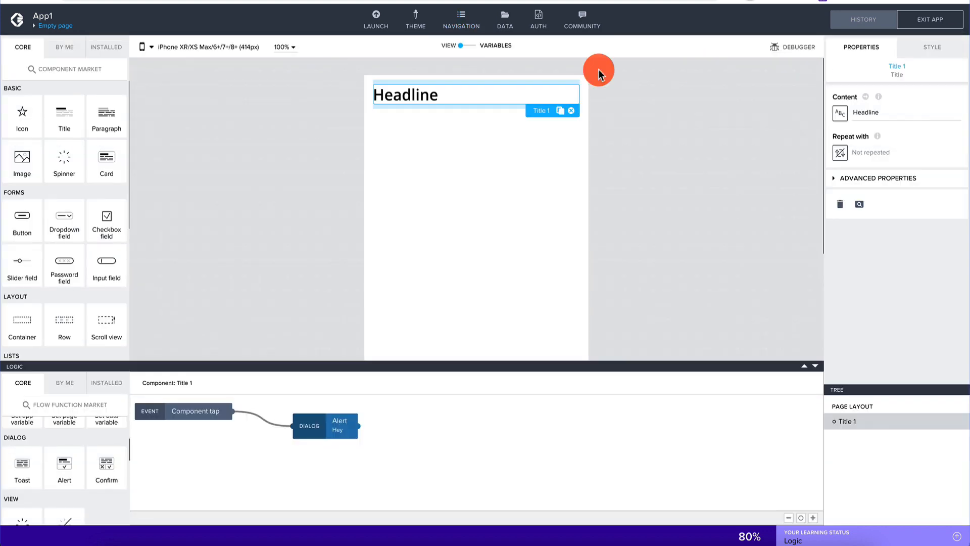
Look through the types of data resource that can be added in the data configurator.
click(505, 20)
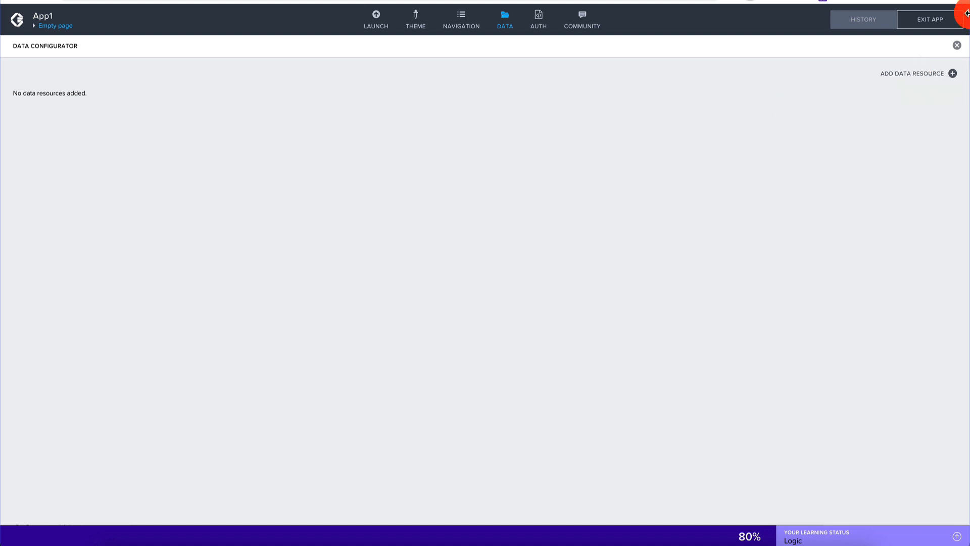
click(956, 46)
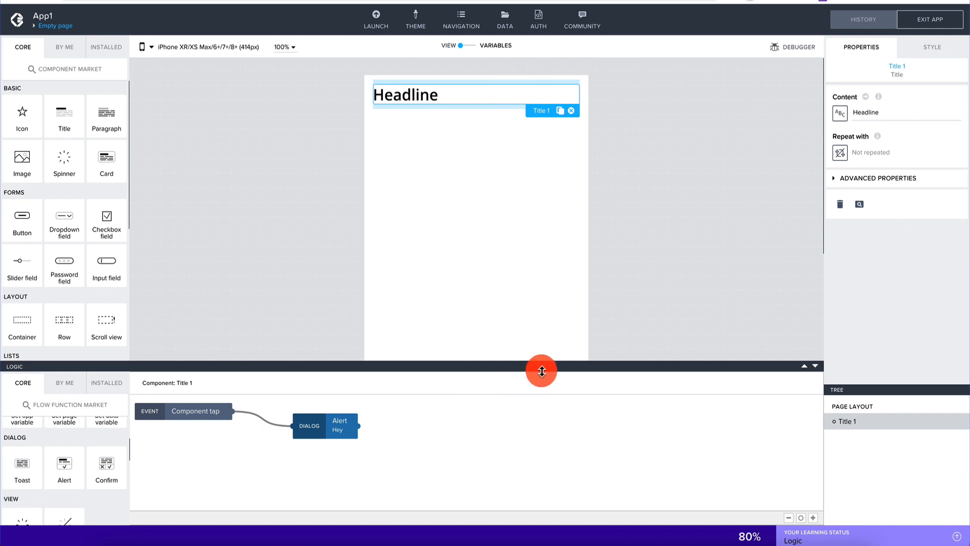
drag(541, 365, 545, 390)
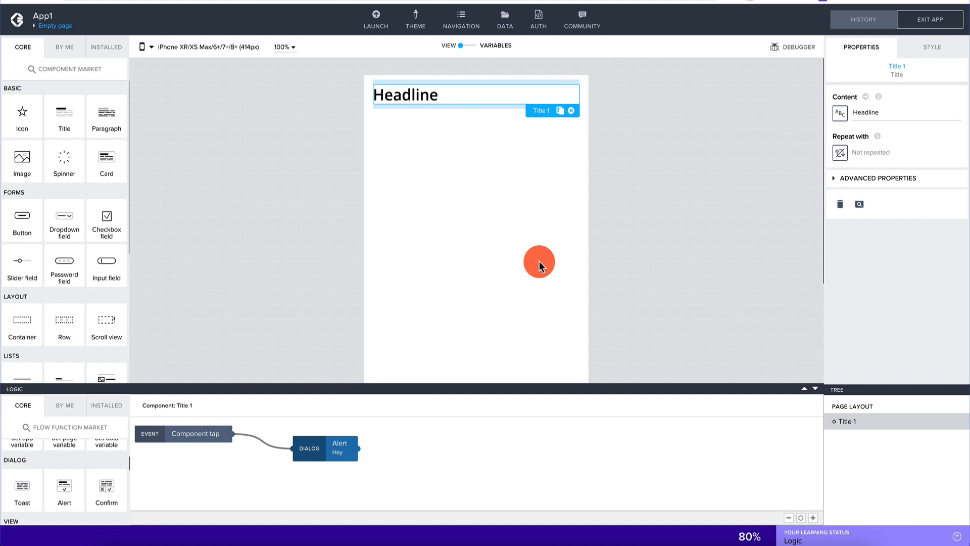
click(505, 20)
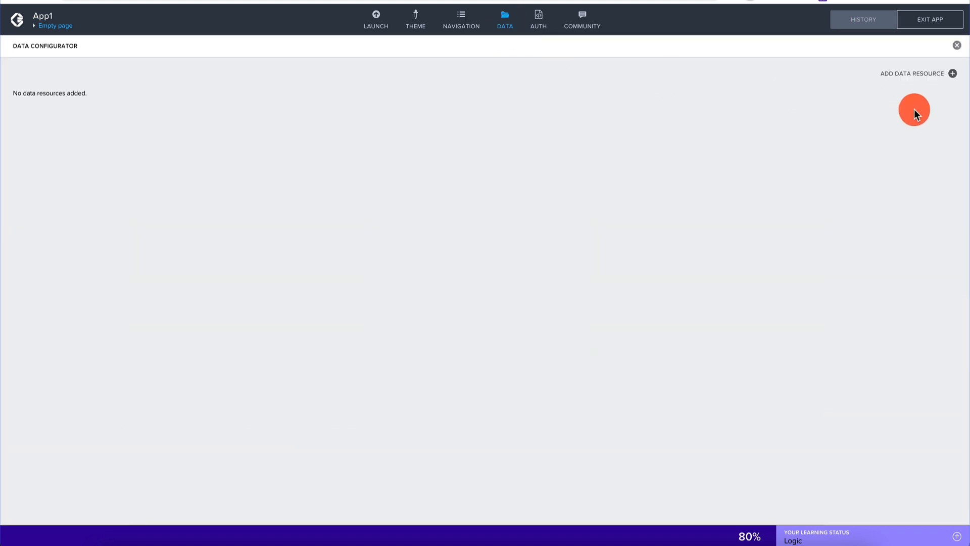
click(903, 75)
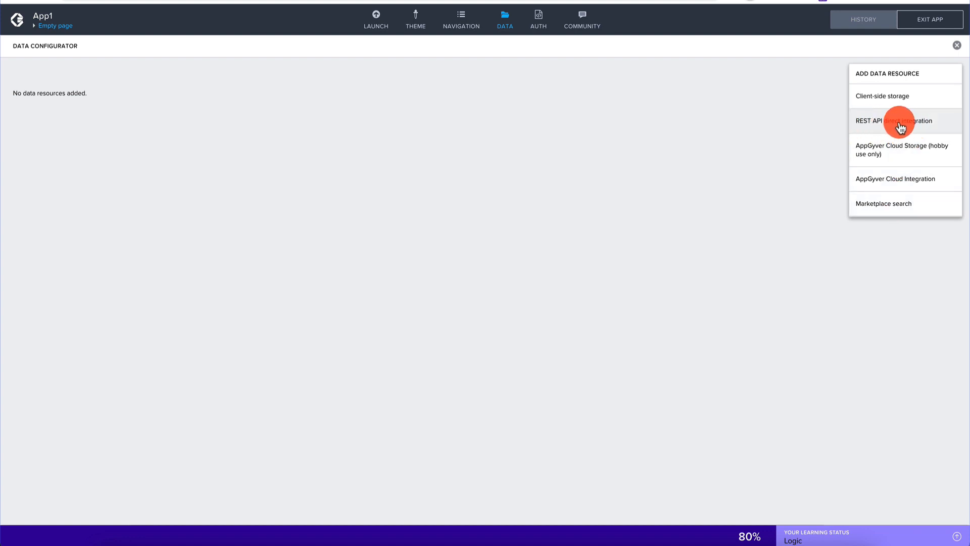
click(800, 120)
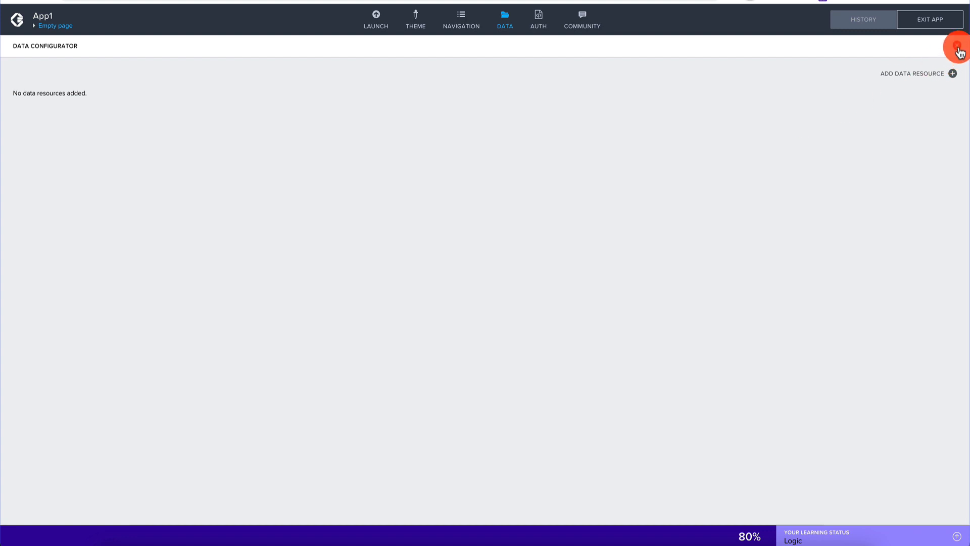
click(957, 47)
Look at the app's authentication settings and its theme variables.
click(539, 22)
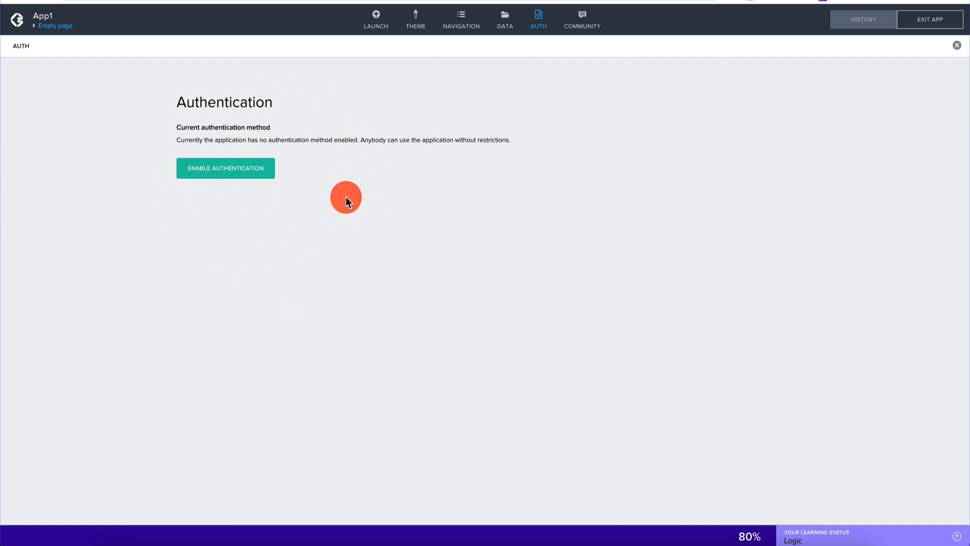
click(416, 21)
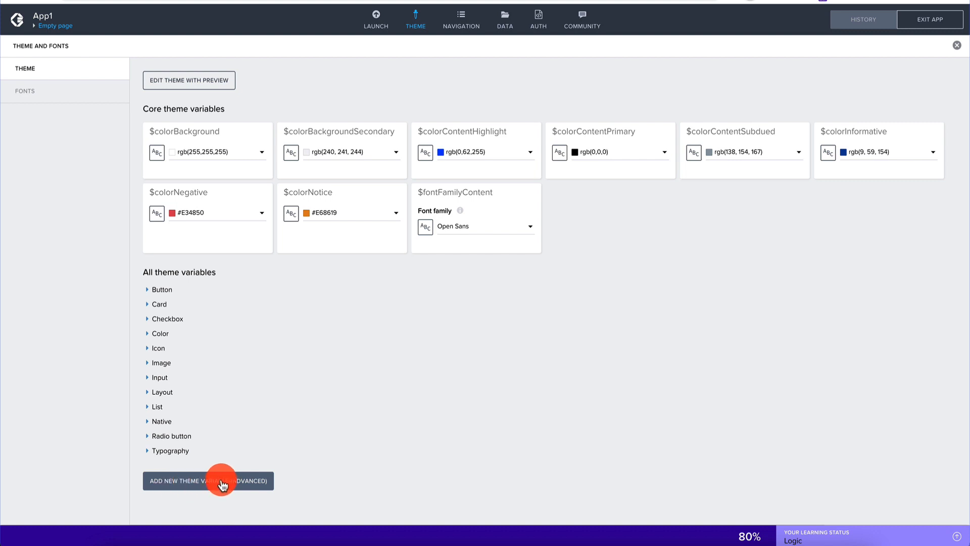
Look at the app's default fonts and core theme variables, and return to the page canvas.
click(30, 93)
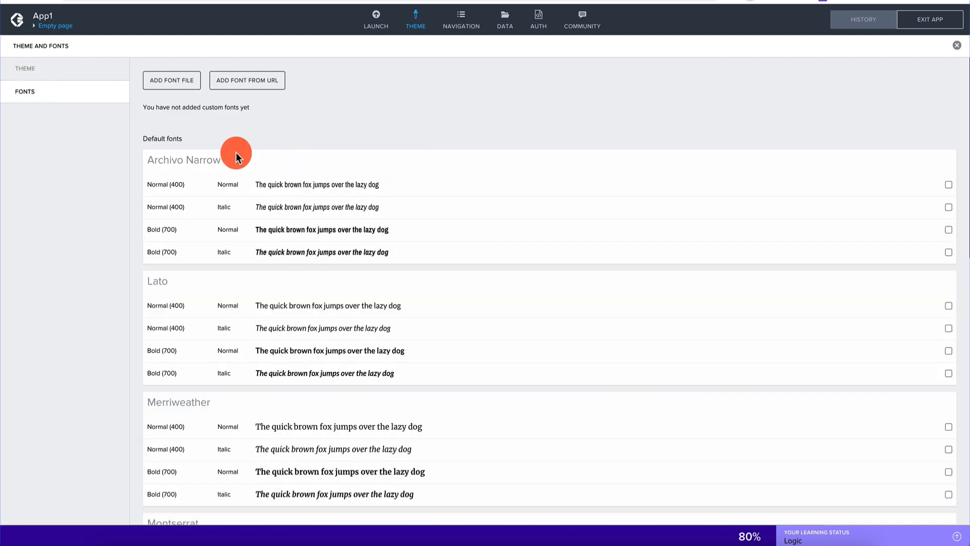
click(68, 71)
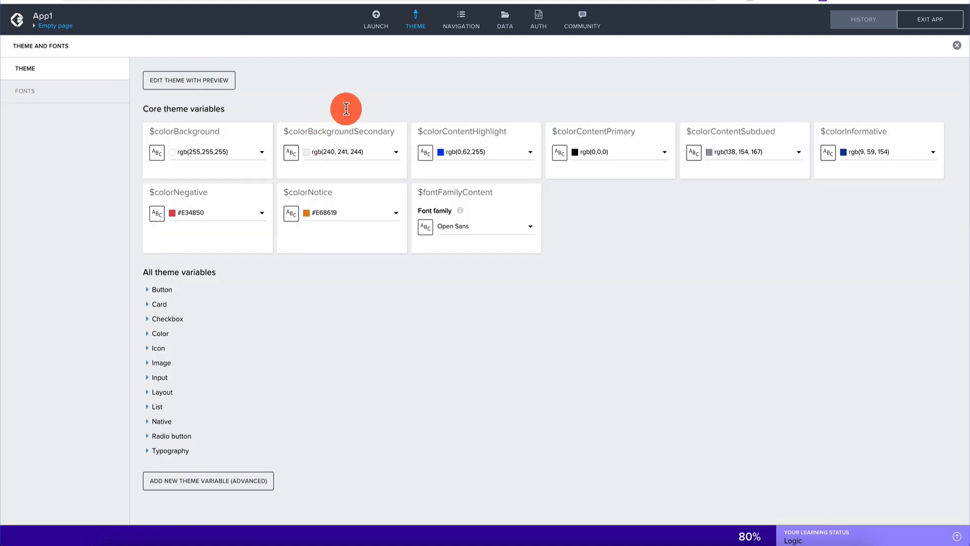
click(380, 25)
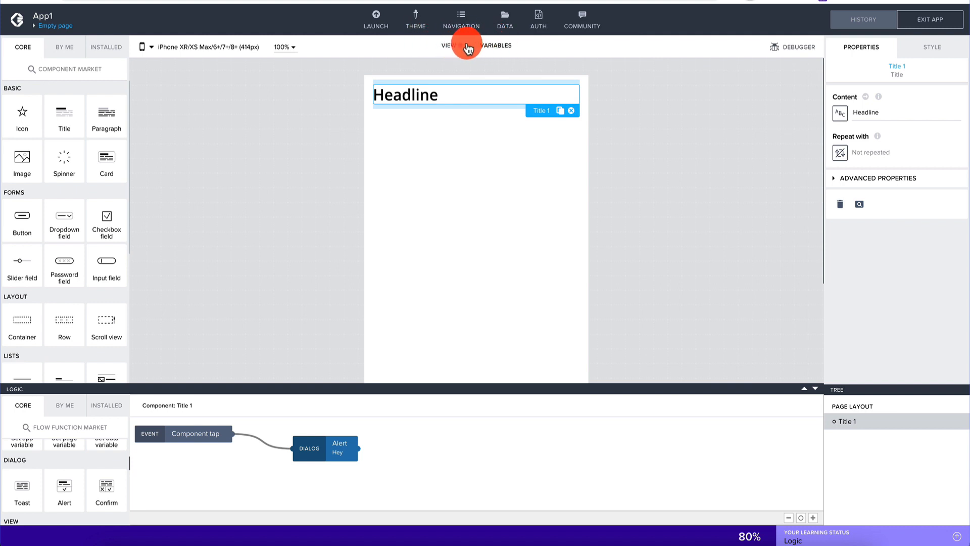
Review the page's variables view, covering app variables, page variables, page parameters and data variables, and return to the page view.
click(468, 46)
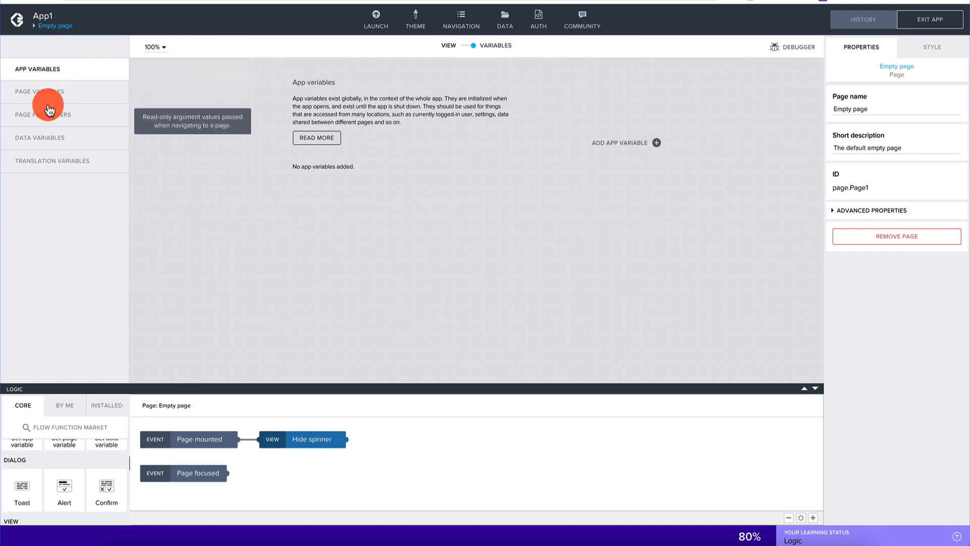
click(63, 95)
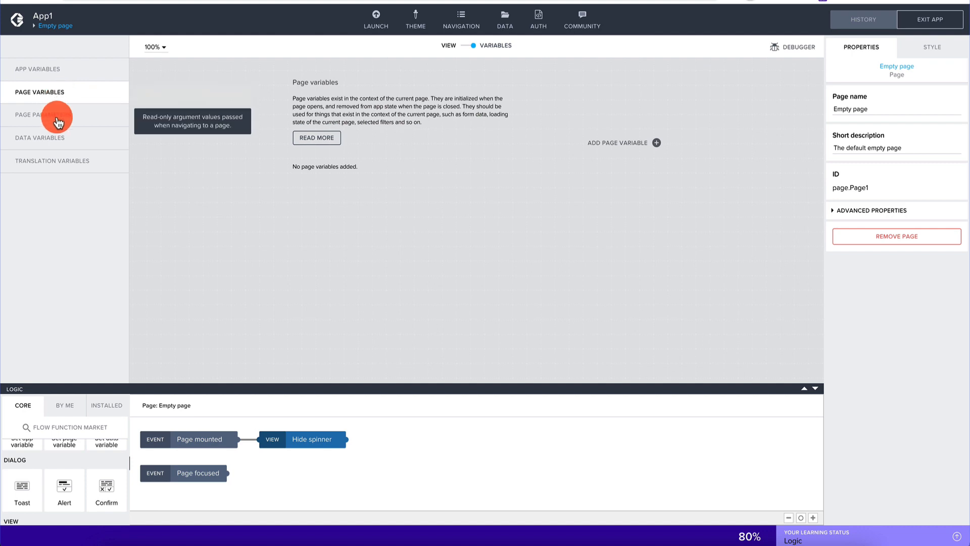
click(59, 121)
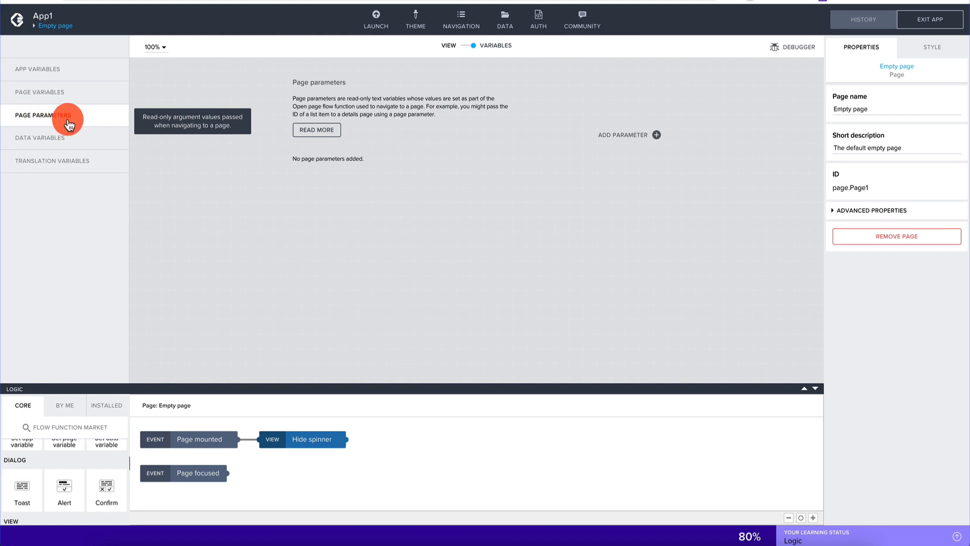
click(44, 143)
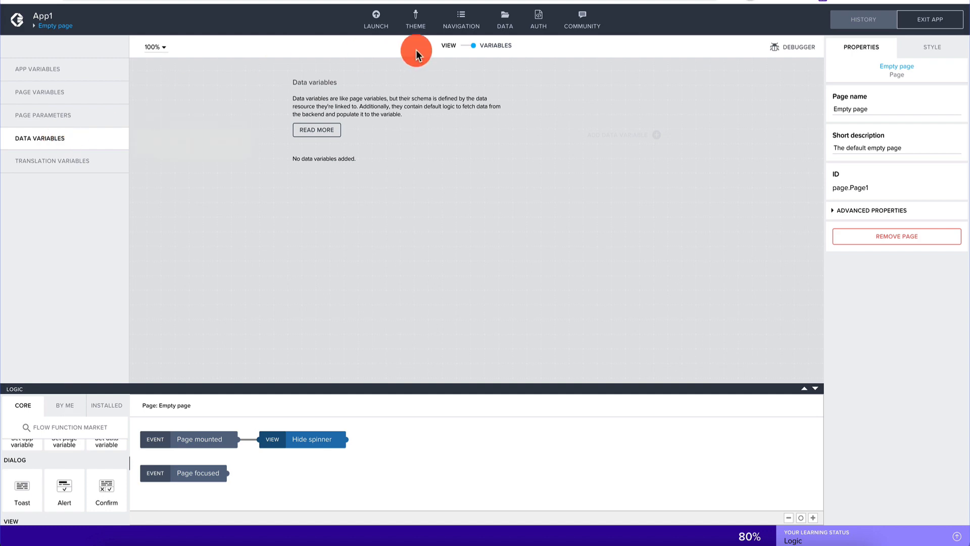
click(468, 50)
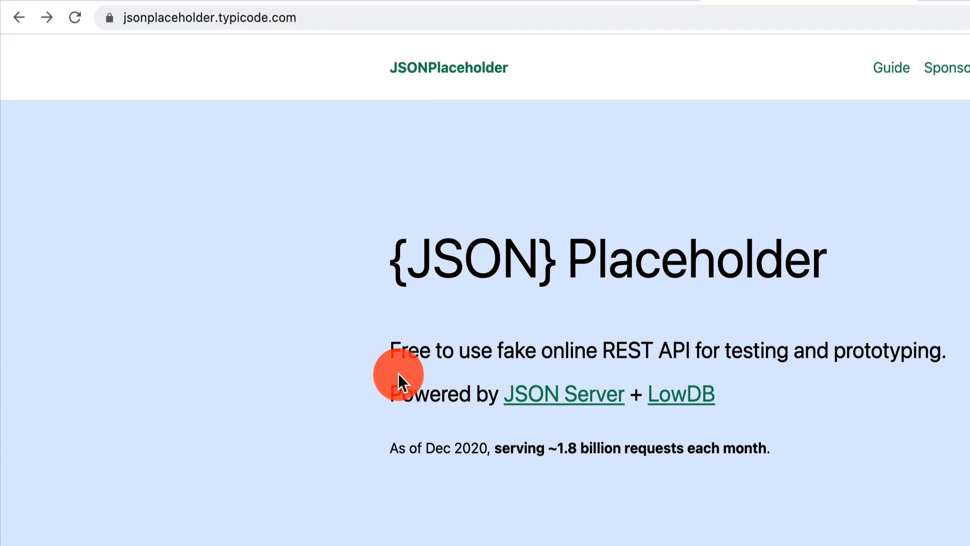
On the JSONPlaceholder site, find the list of resources and read through the JSON data of the /posts resource.
scroll(398, 372, down, 10)
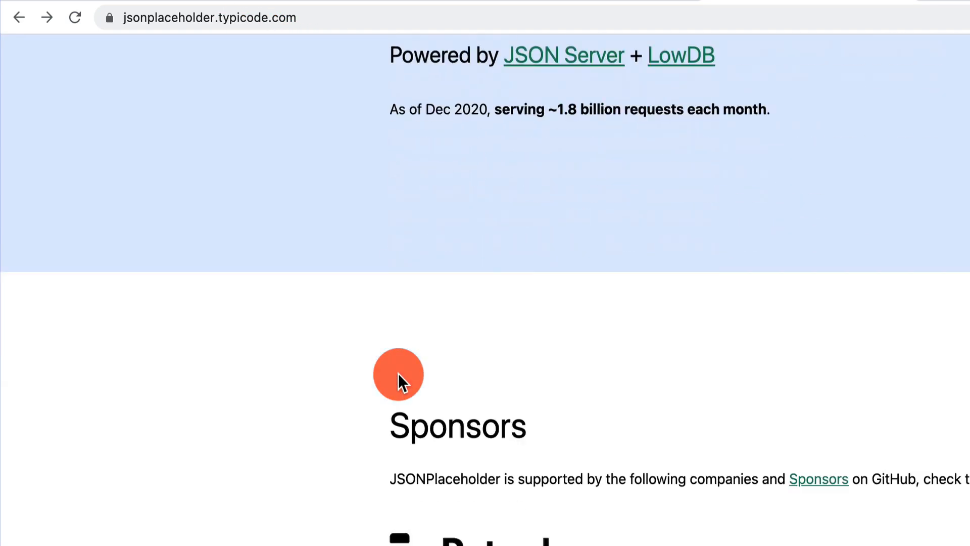
scroll(398, 373, down, 10)
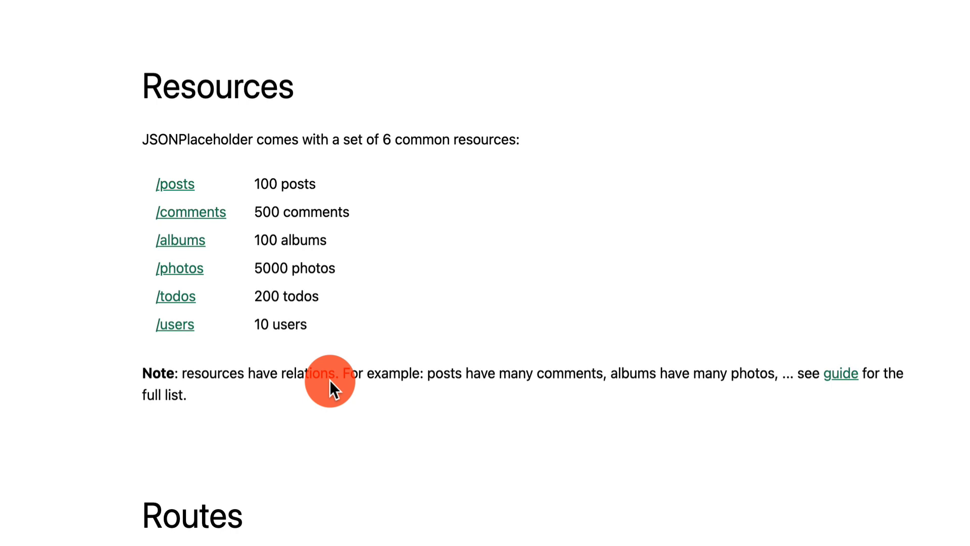
click(194, 193)
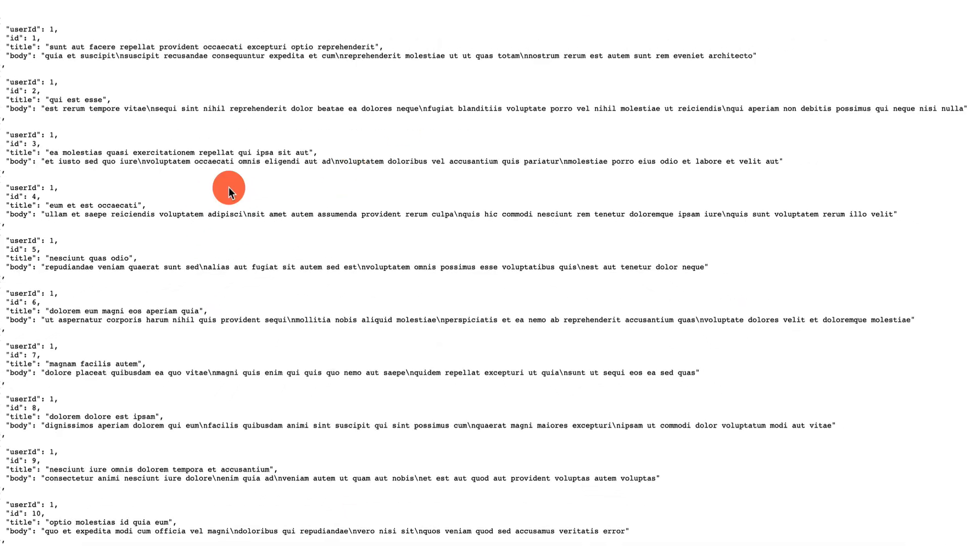
scroll(203, 187, down, 20)
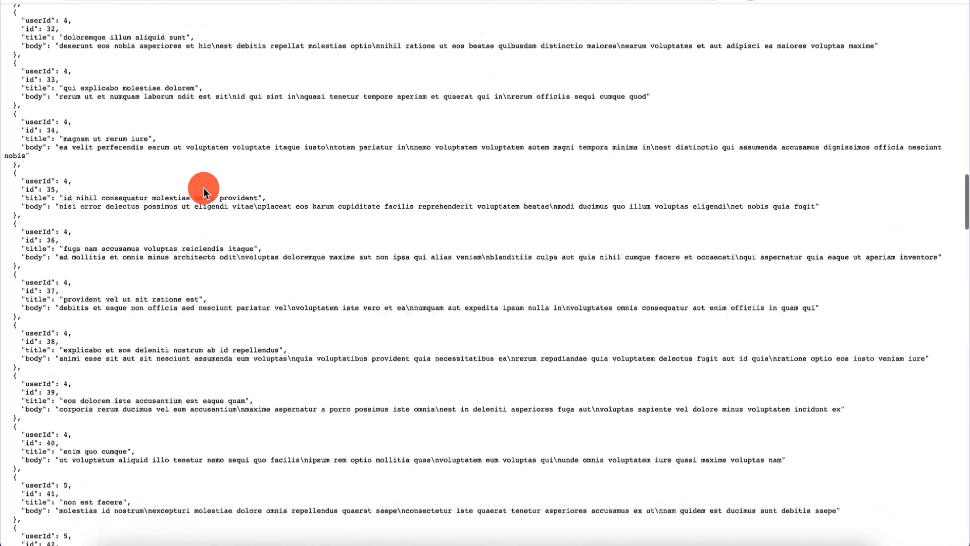
scroll(203, 187, down, 3)
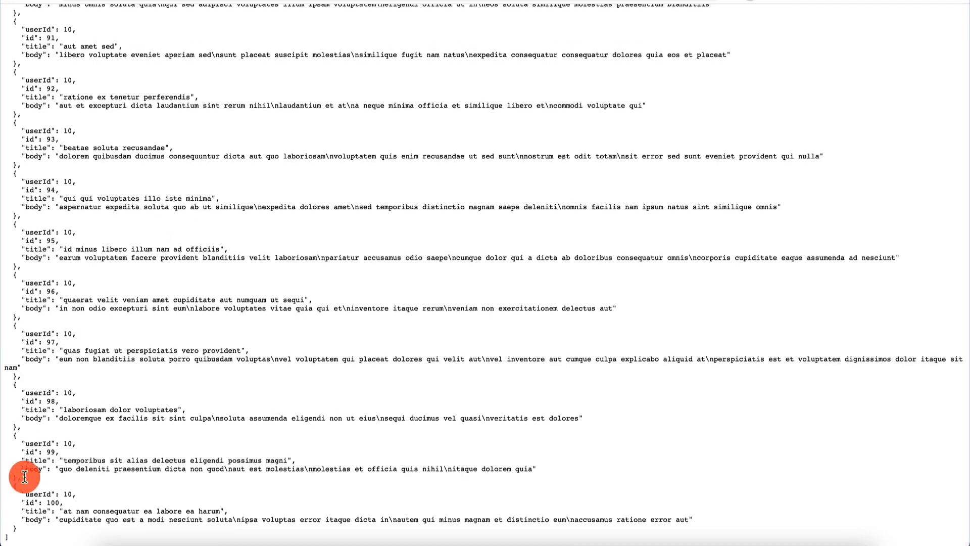
scroll(87, 399, up, 20)
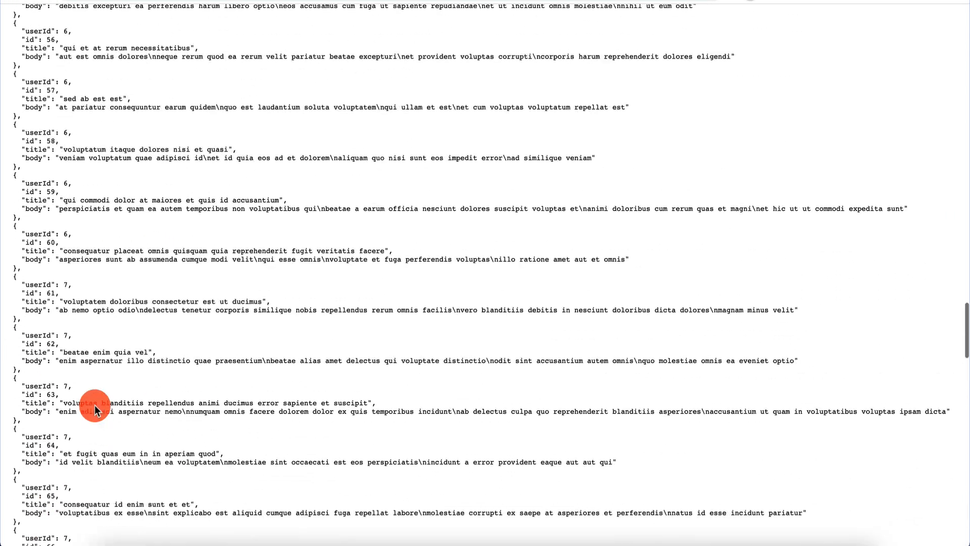
scroll(216, 161, up, 10)
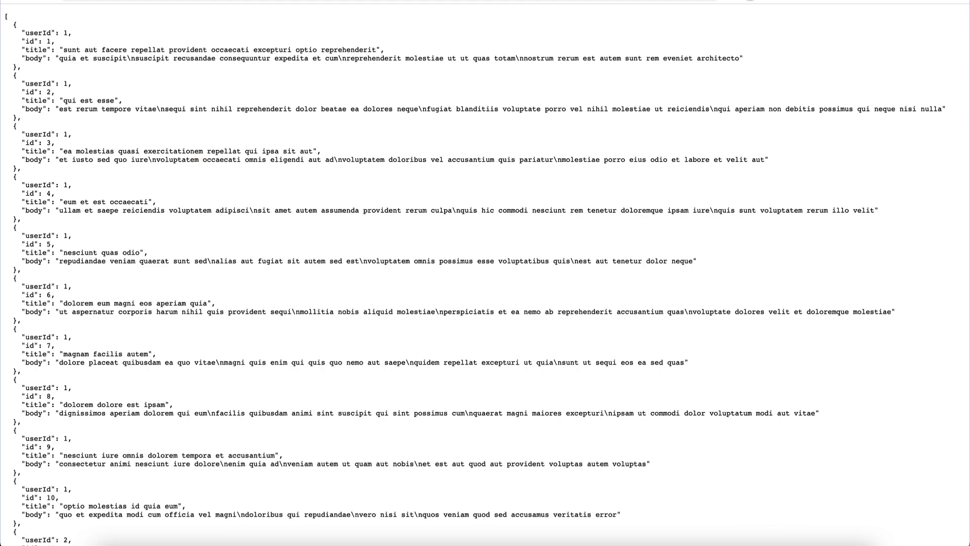
Switch back to the AppGyver builder and delete the headline from the page.
click(223, 0)
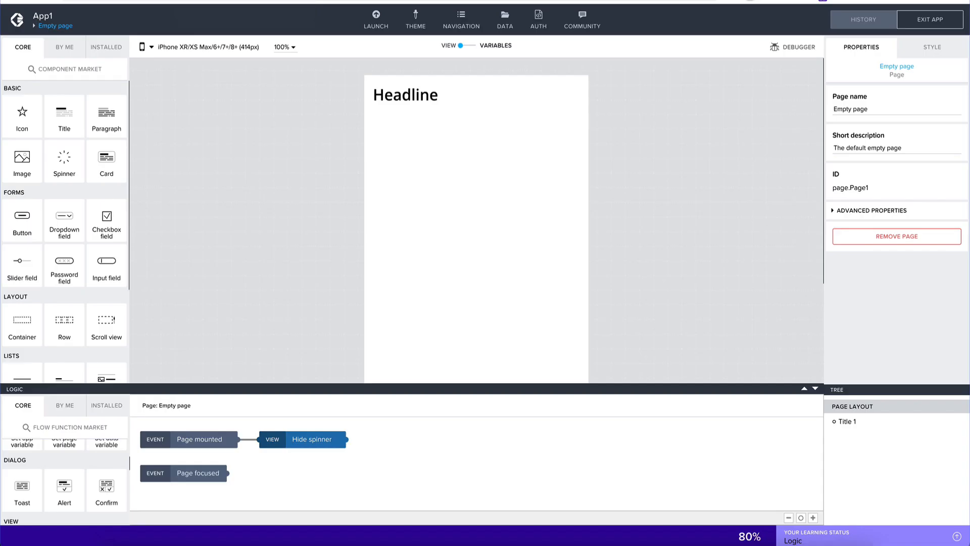
click(439, 99)
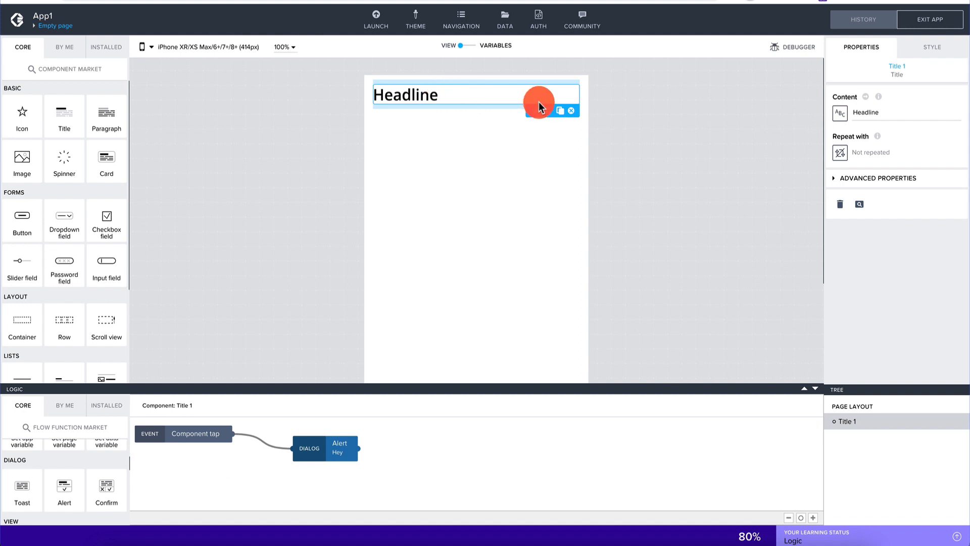
click(574, 112)
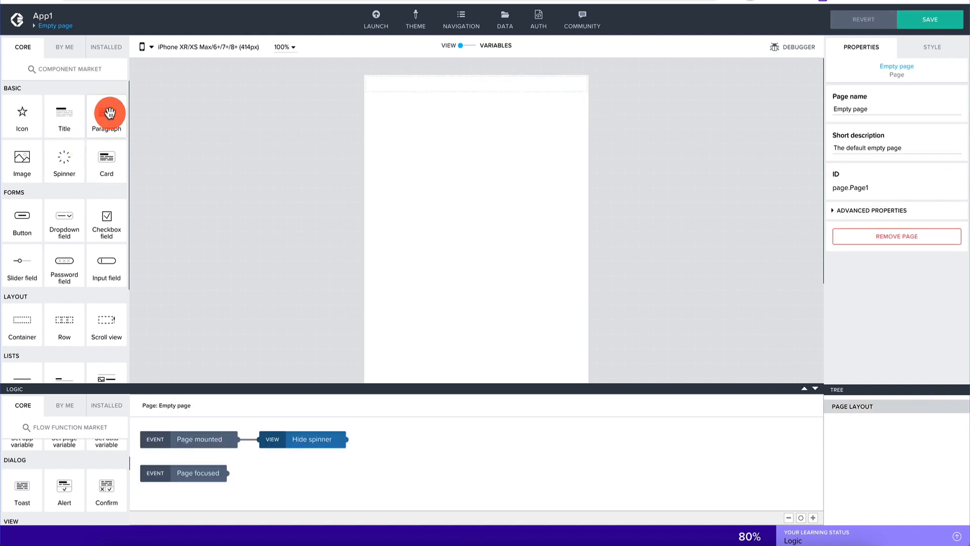
Add a title component to the empty page with a paragraph component beneath it, and select the title.
drag(110, 113, 446, 123)
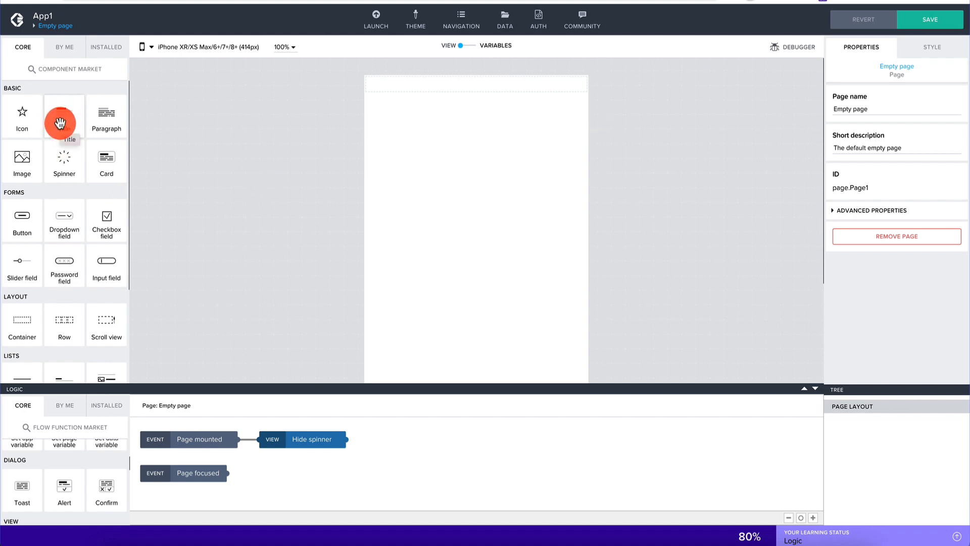
drag(60, 123, 428, 97)
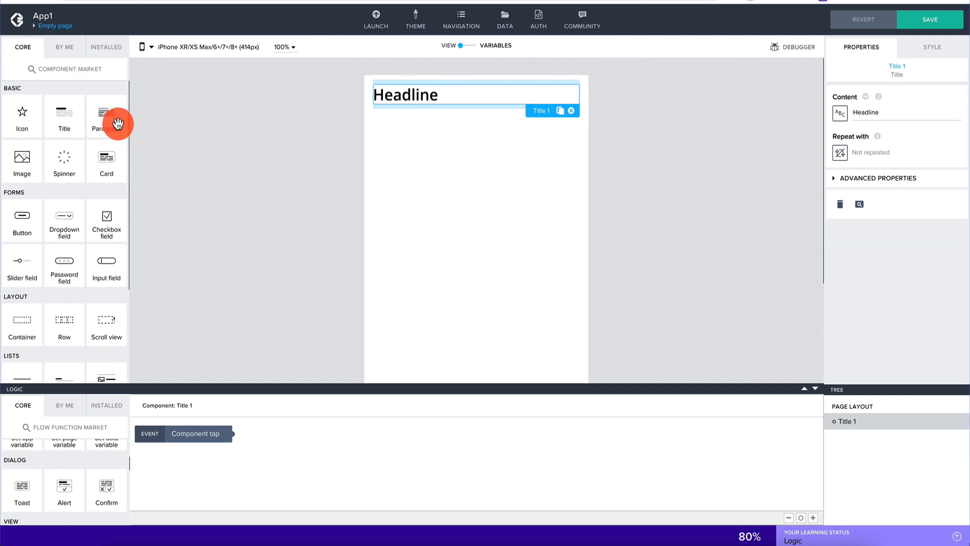
drag(106, 117, 432, 125)
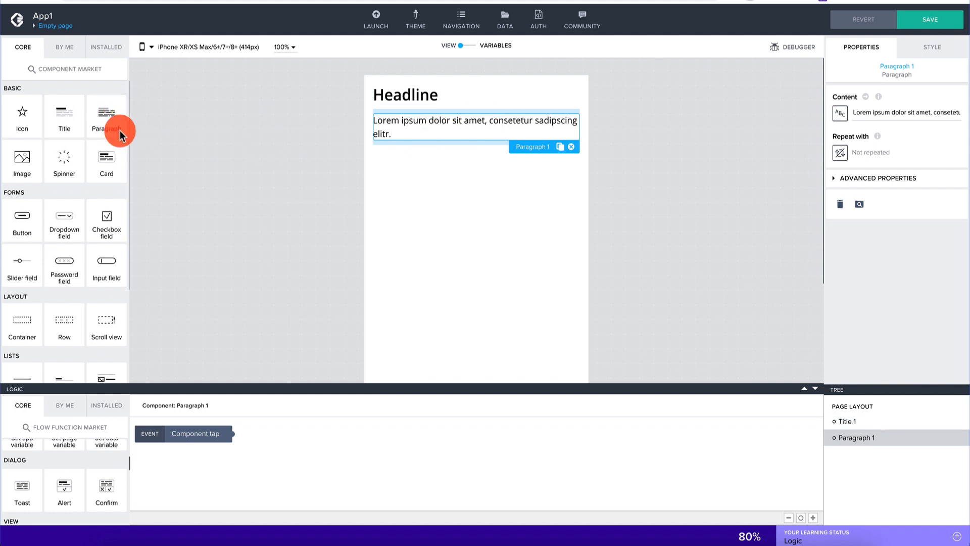
click(463, 98)
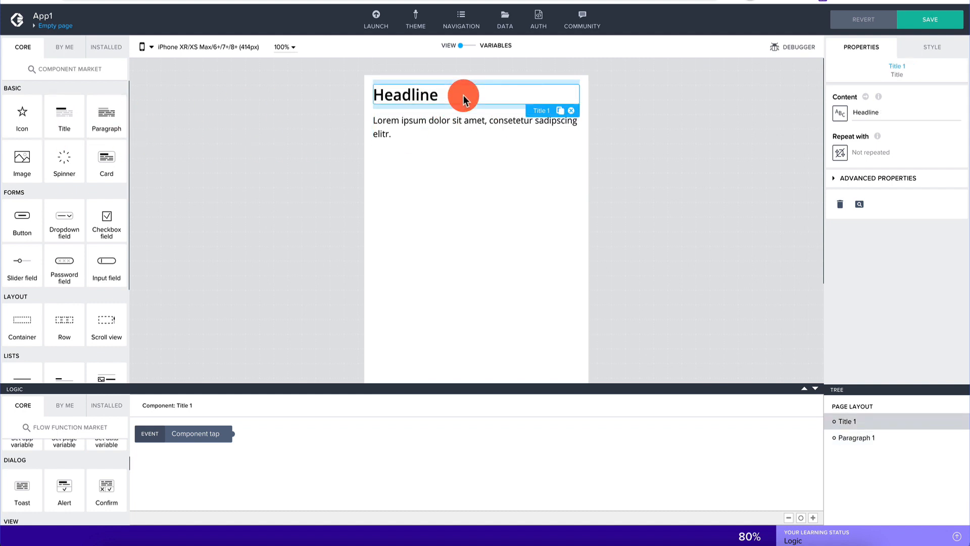
Add a REST API direct integration data resource, with JSON as both its resource ID and short description.
click(506, 20)
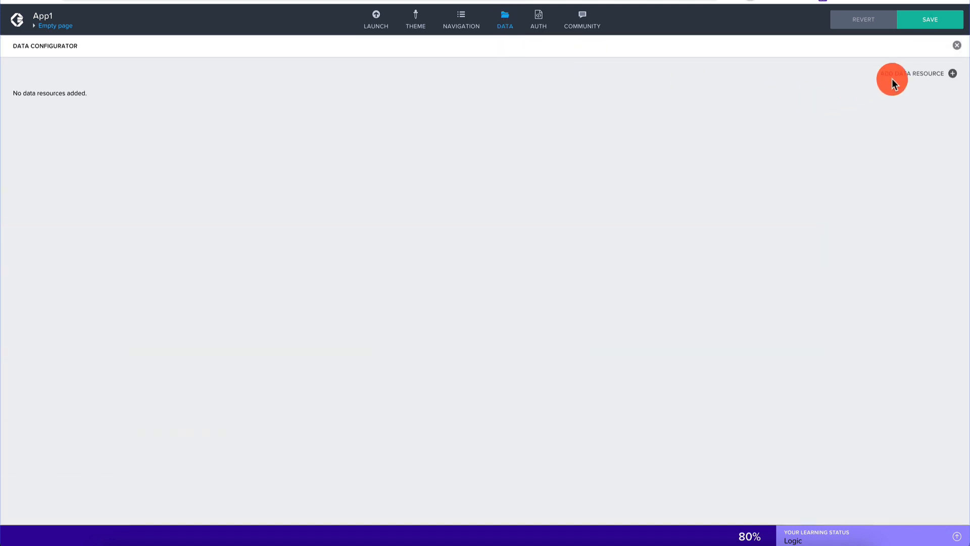
click(909, 78)
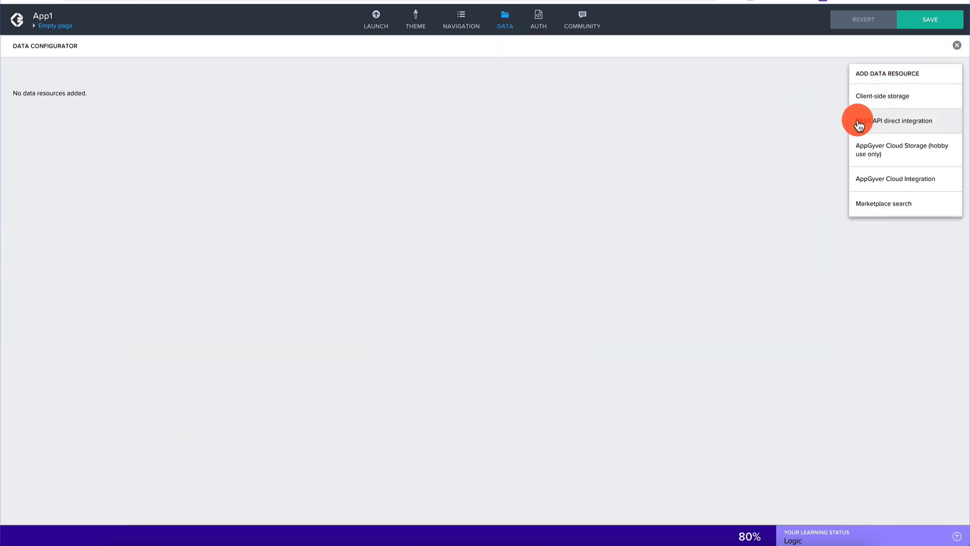
click(895, 123)
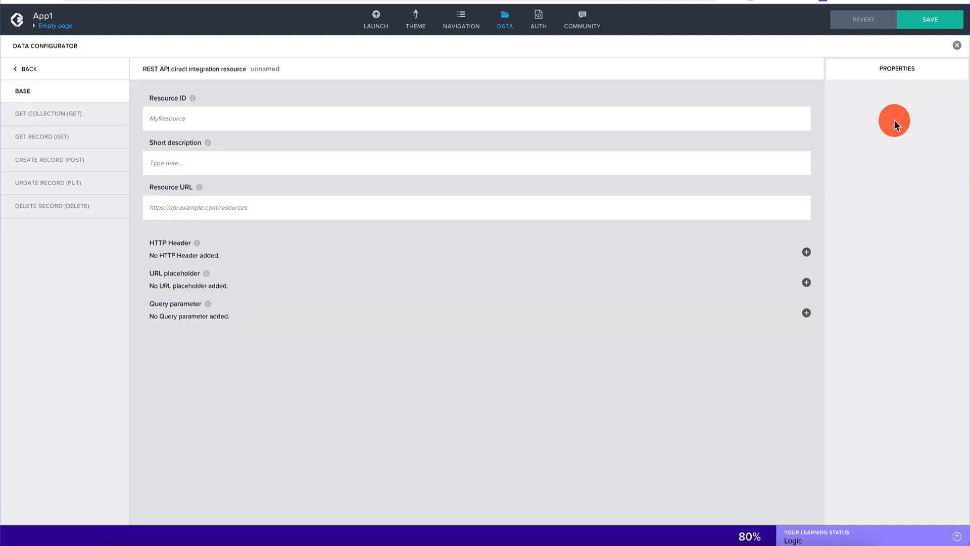
click(207, 118)
text(JSON)
click(191, 154)
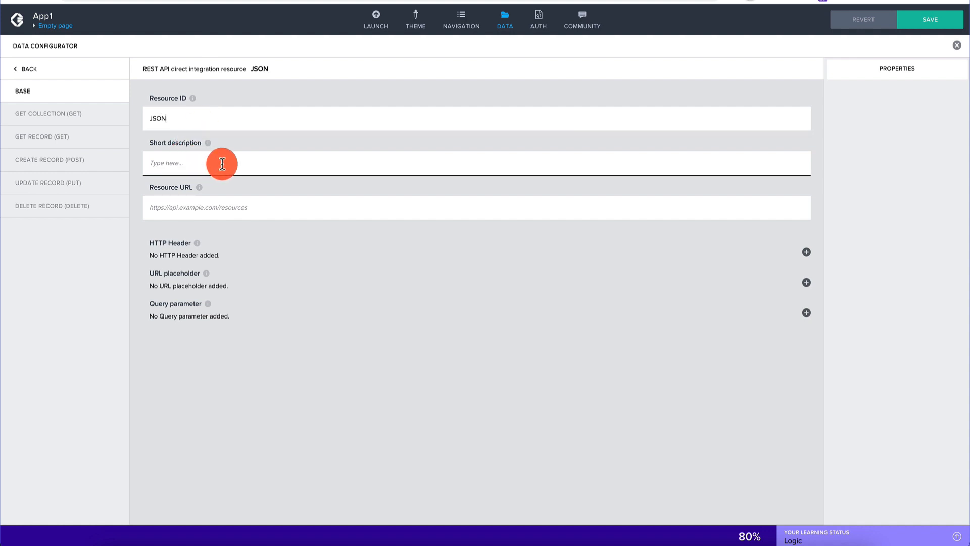
text(JSON)
click(237, 208)
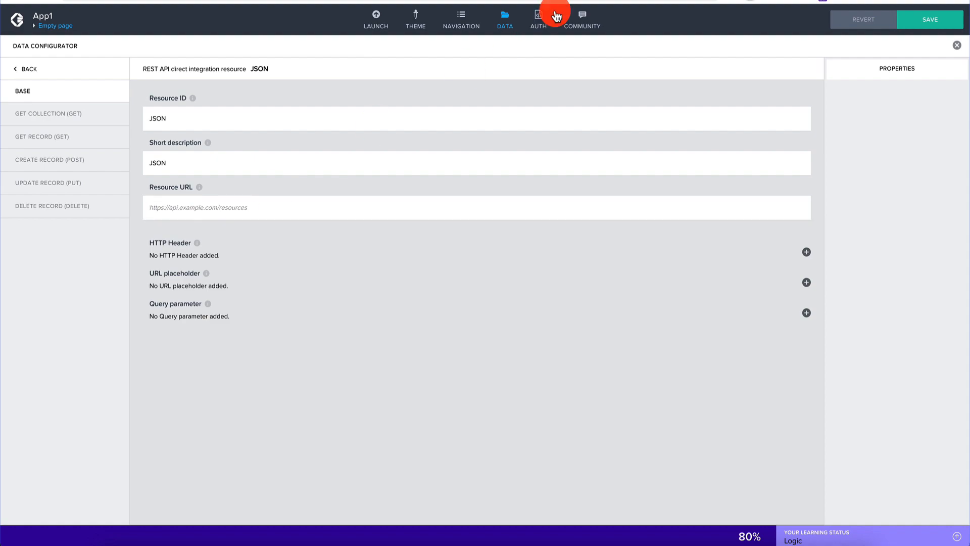
click(571, 0)
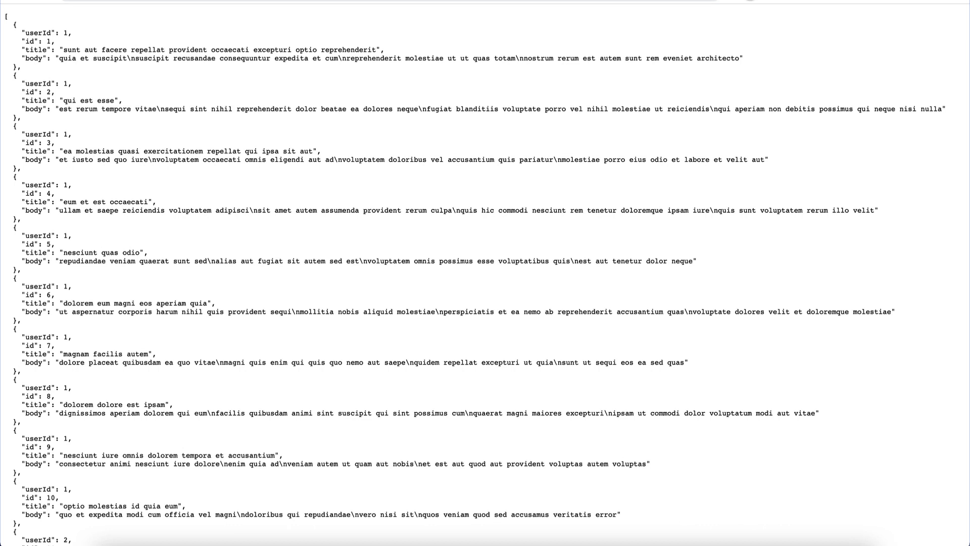
click(389, 1)
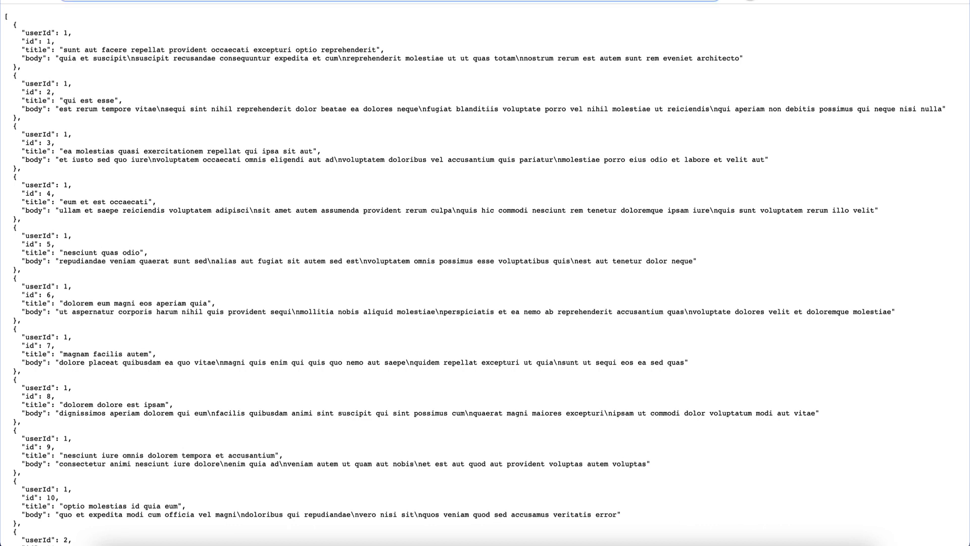
key(ctrl+shift+Tab)
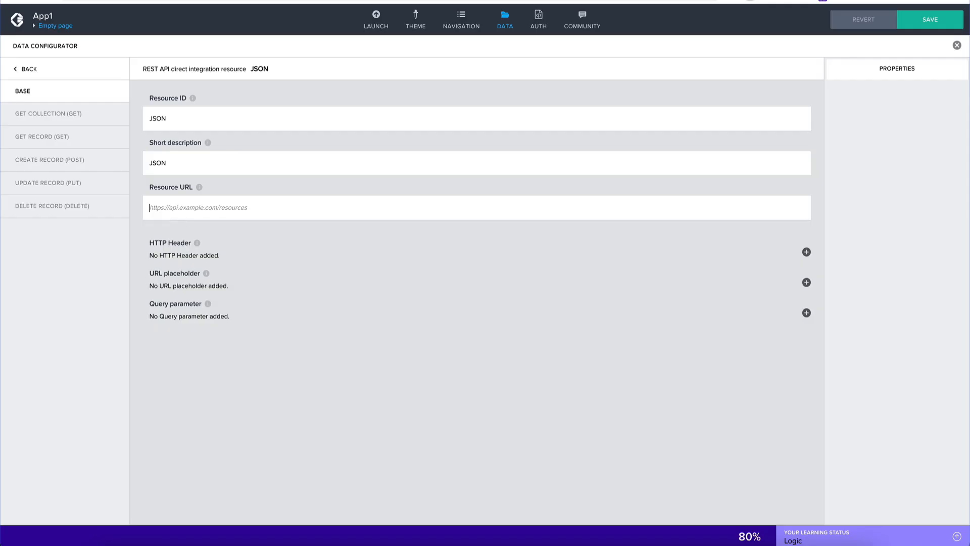
click(269, 204)
text(https://jsonplaceholder.typicode.com/posts)
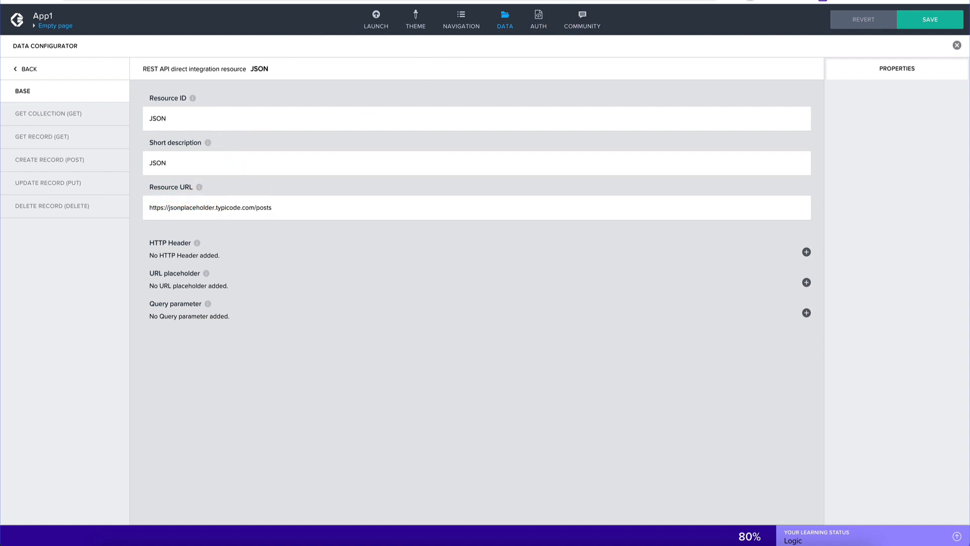
Switch to the JSONPlaceholder site and examine its resources and the HTTP methods supported by its routes.
key(ctrl+Tab)
scroll(373, 277, down, 3)
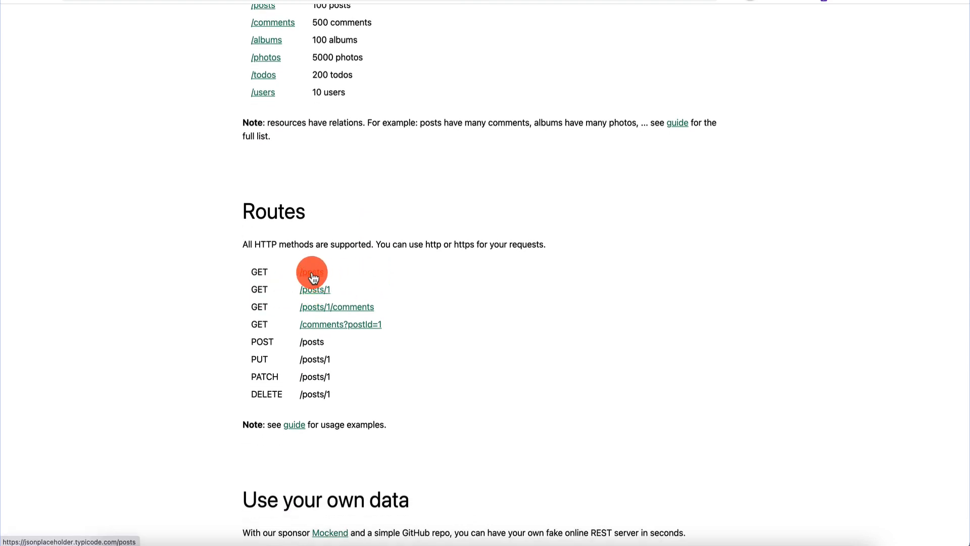
scroll(313, 277, up, 2)
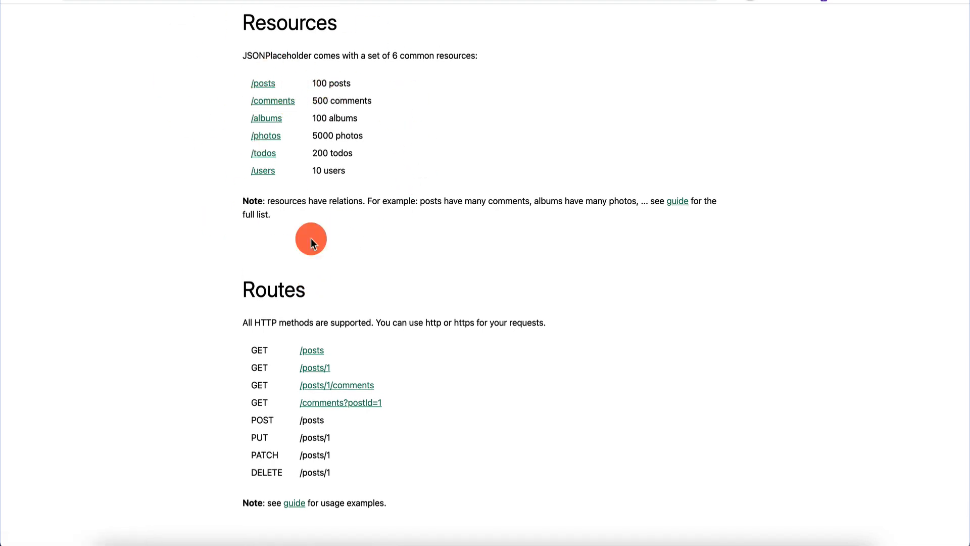
scroll(357, 314, down, 2)
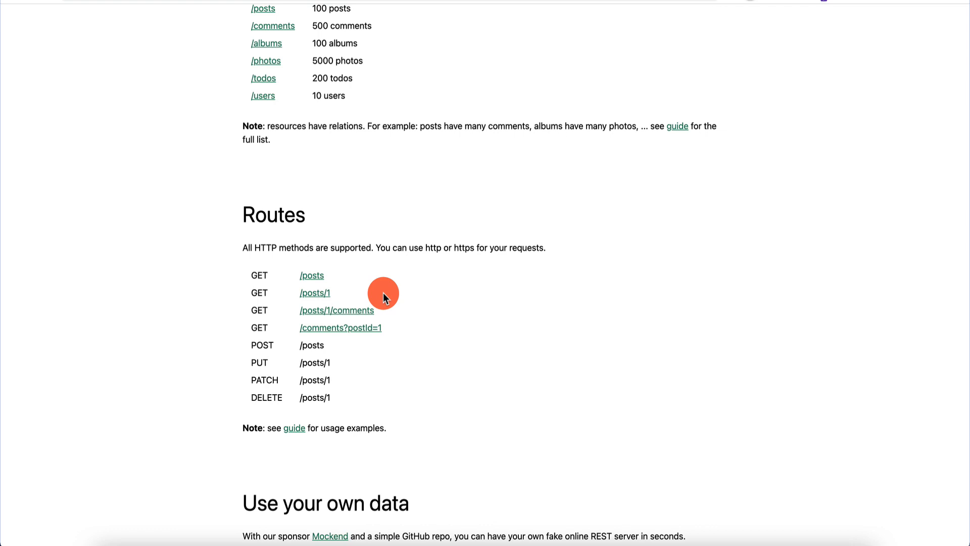
scroll(383, 293, up, 2)
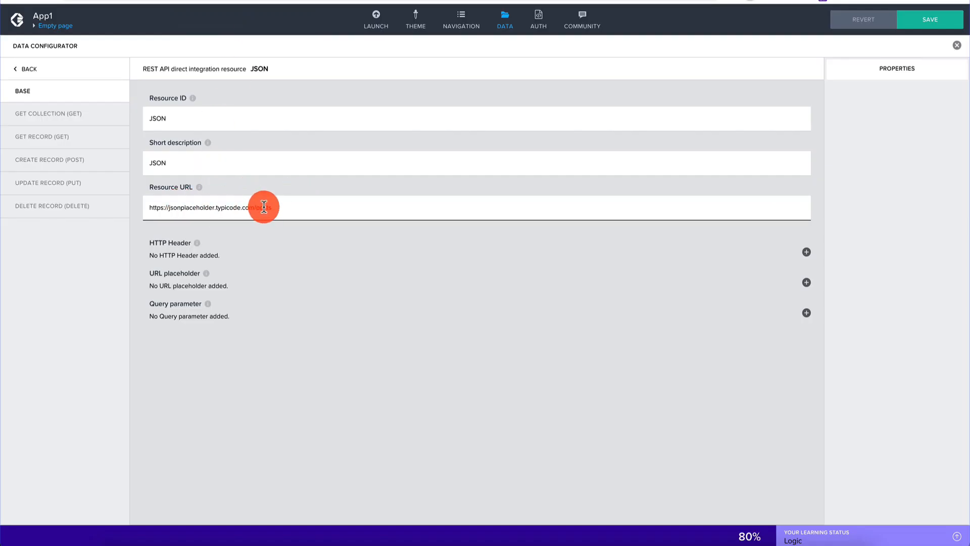
Save the app with the JSON resource's base settings and open the resource's Get collection configuration.
click(716, 162)
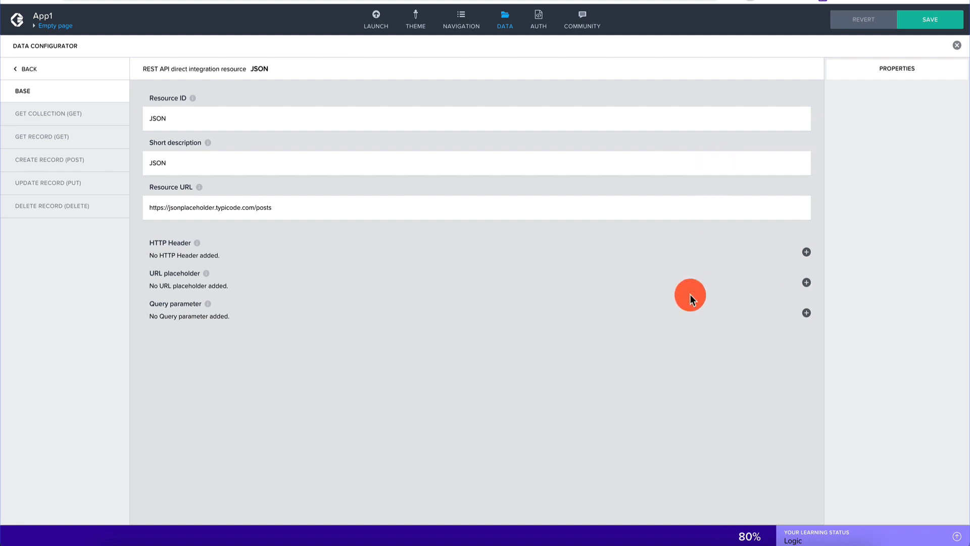
click(935, 22)
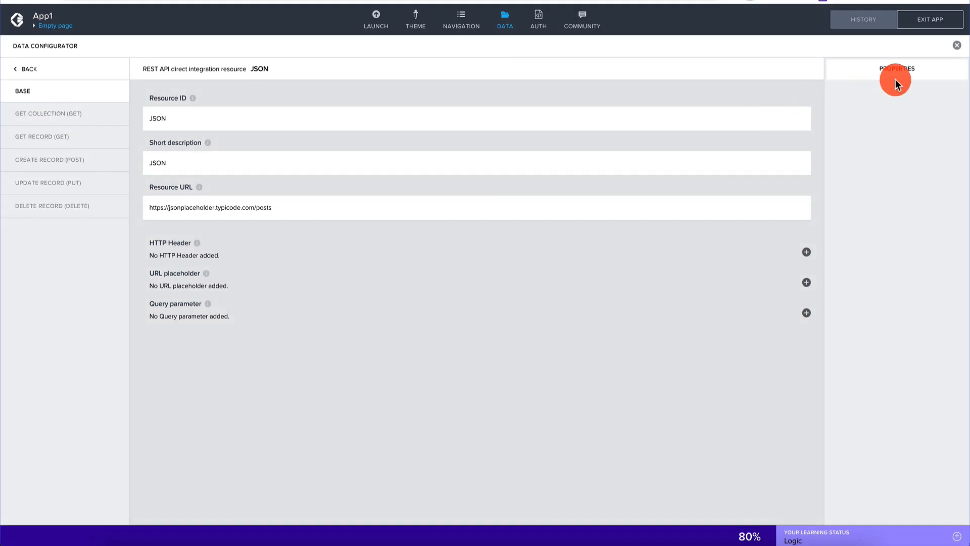
click(55, 122)
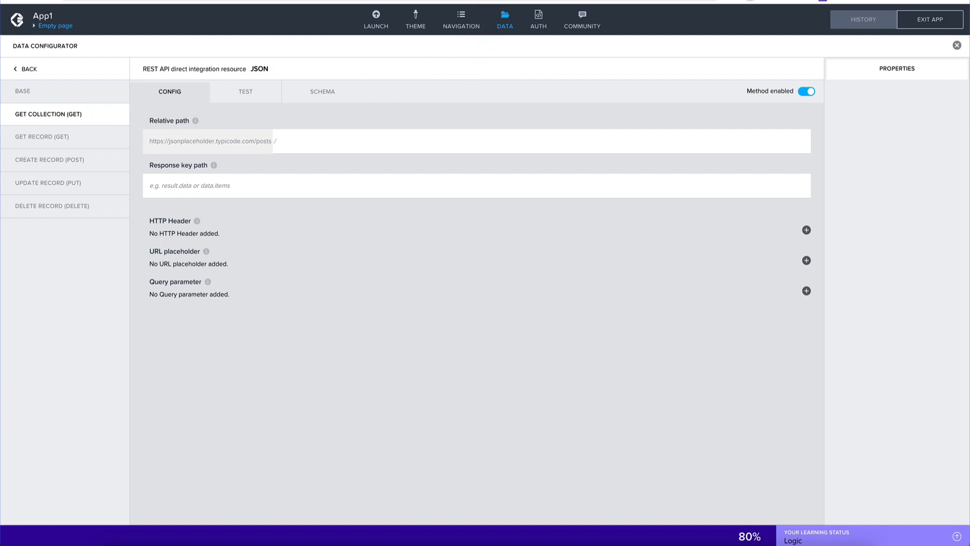
Compare the Get collection relative path with JSONPlaceholder's /posts route, leave the relative path and response key path empty, and save the app.
key(ctrl+Tab)
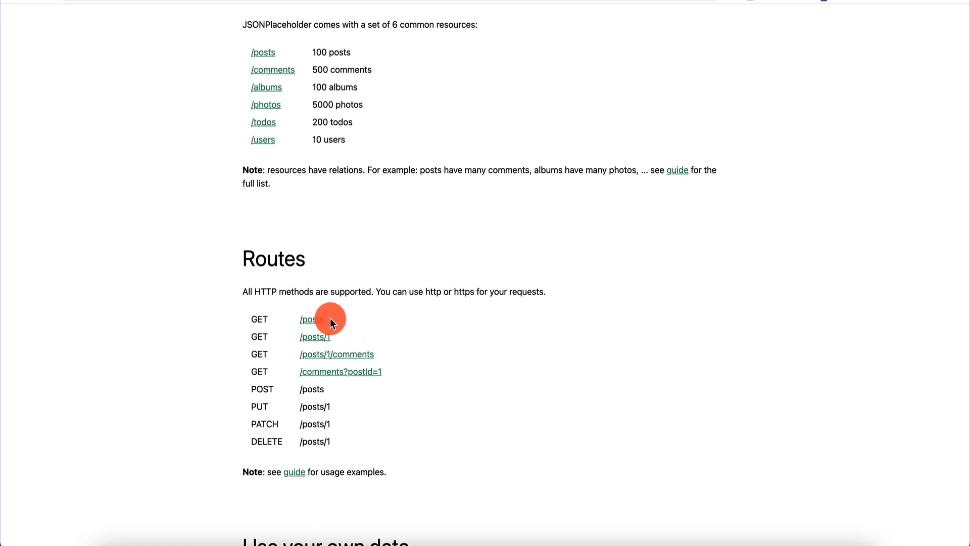
drag(326, 319, 299, 320)
key(ctrl+shift+Tab)
click(327, 140)
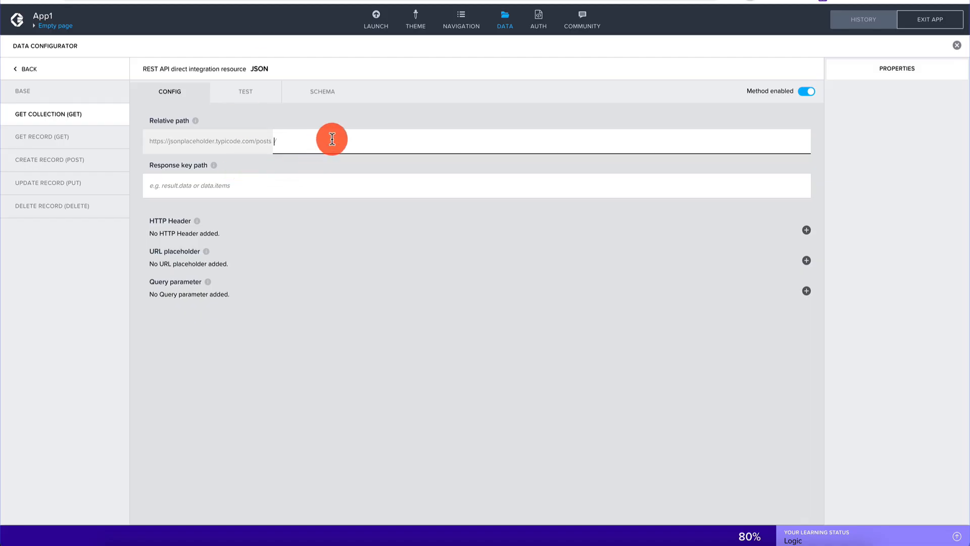
text(p)
click(261, 145)
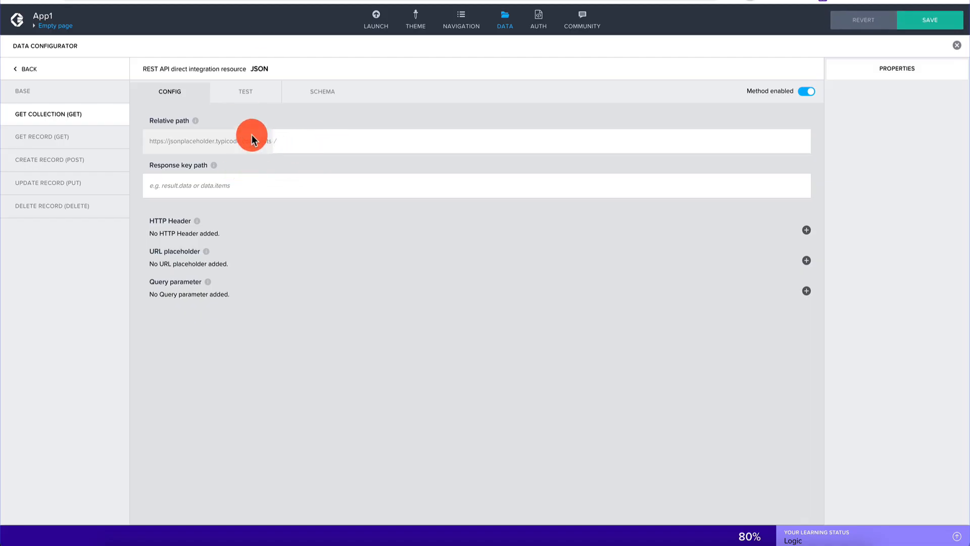
click(289, 144)
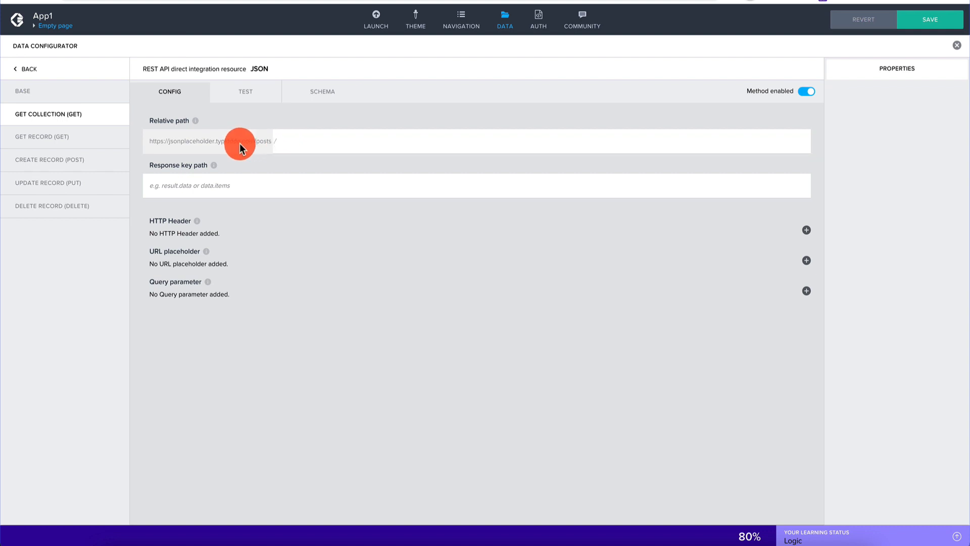
click(264, 184)
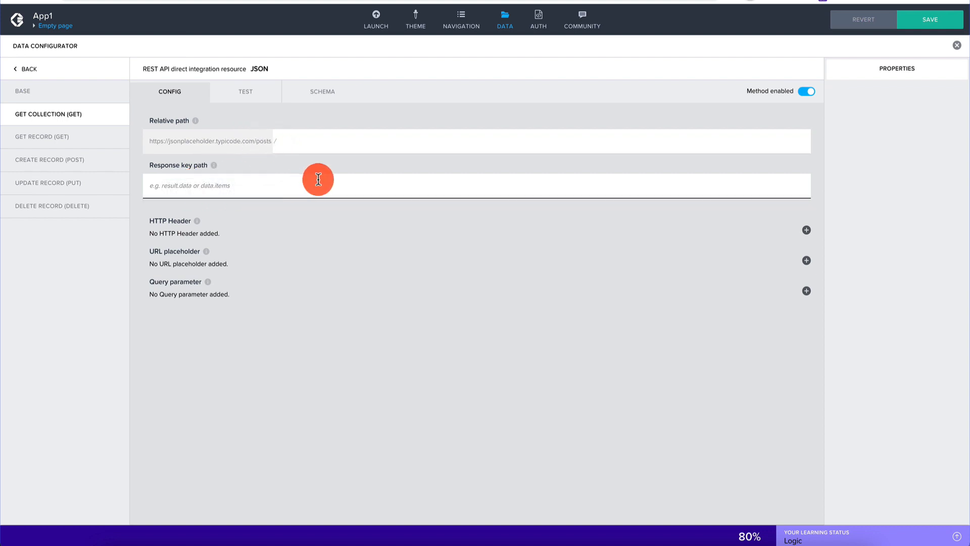
click(941, 23)
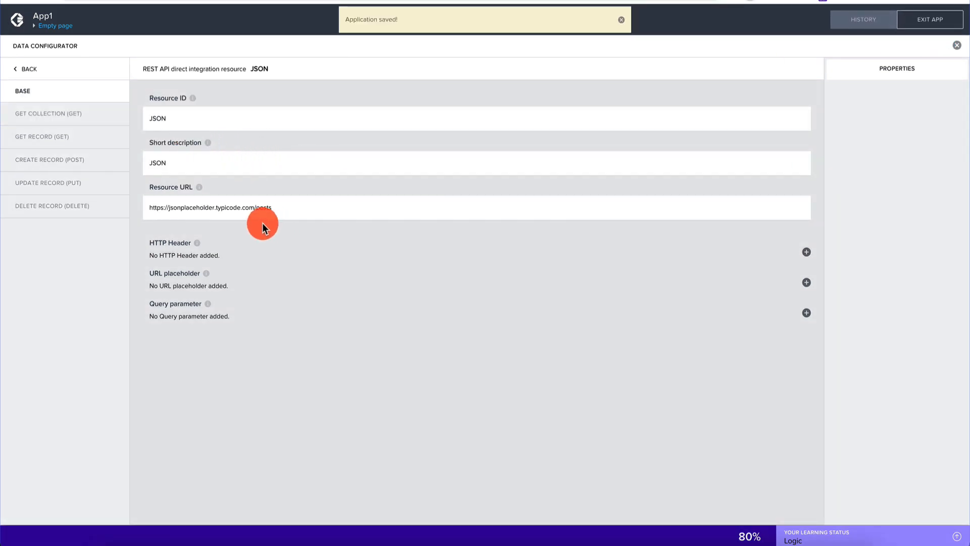
Compare the Get record method's /{id} relative path and id placeholder with JSONPlaceholder's /posts/1 route and its single-post response.
click(295, 206)
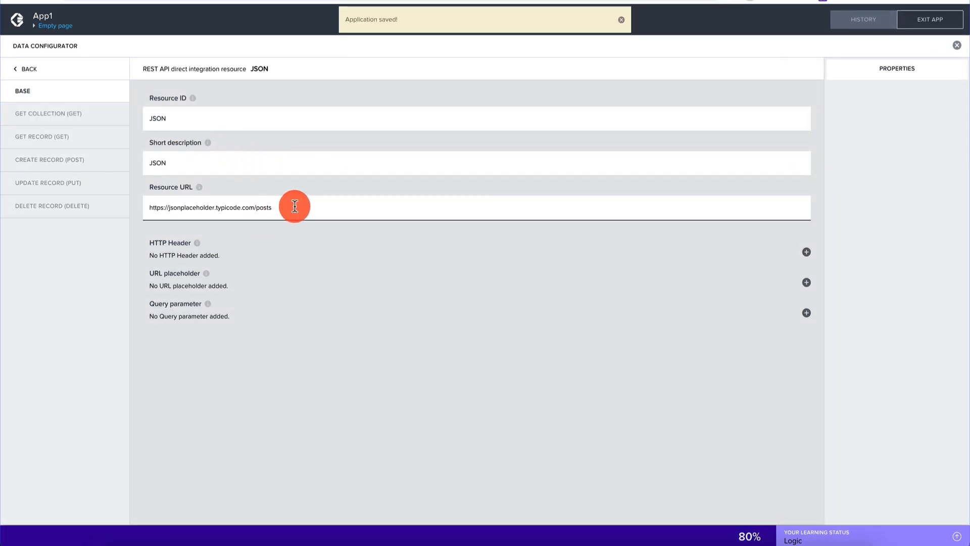
click(48, 141)
click(292, 137)
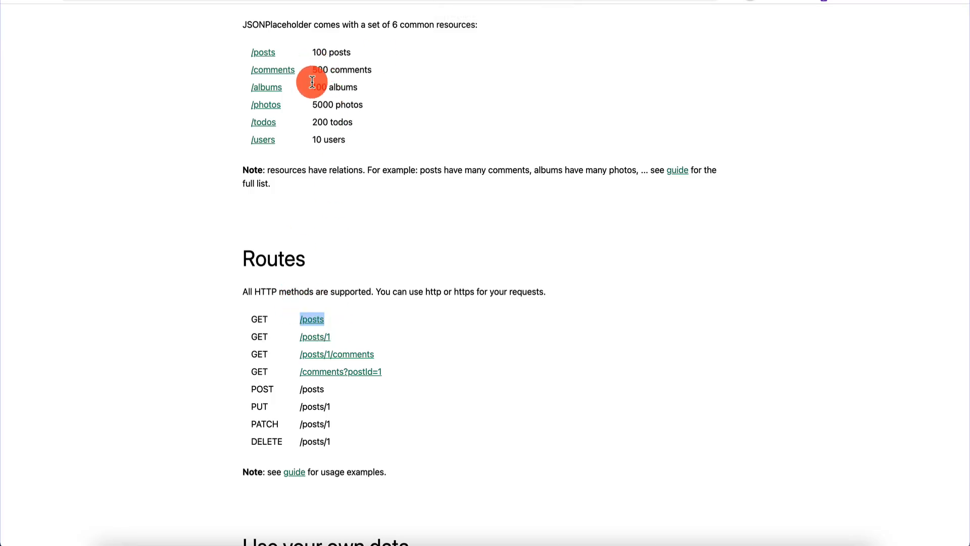
click(317, 340)
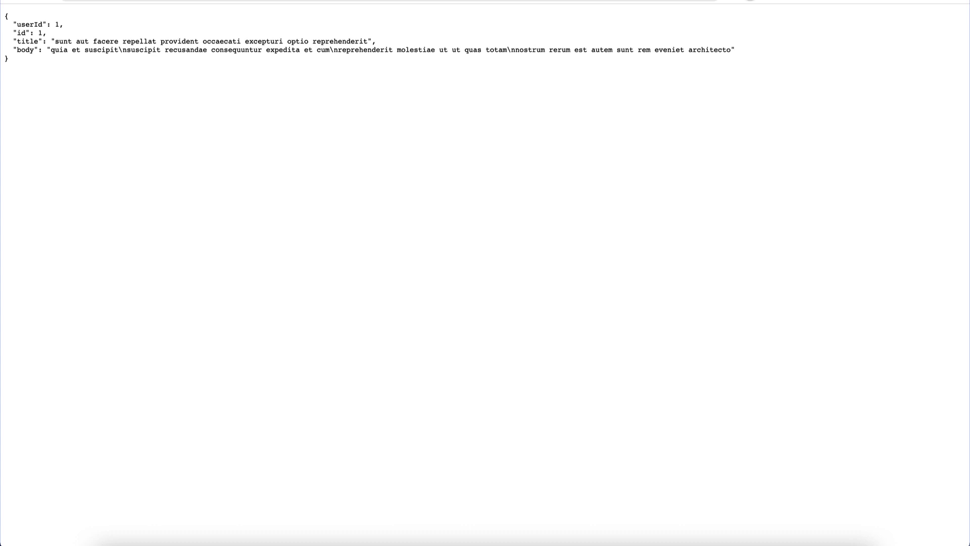
click(253, 0)
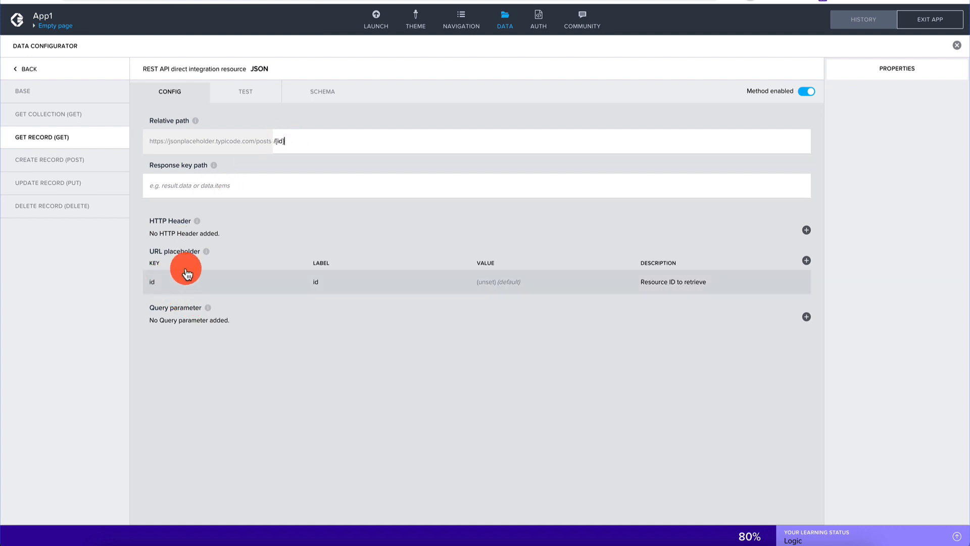
click(180, 184)
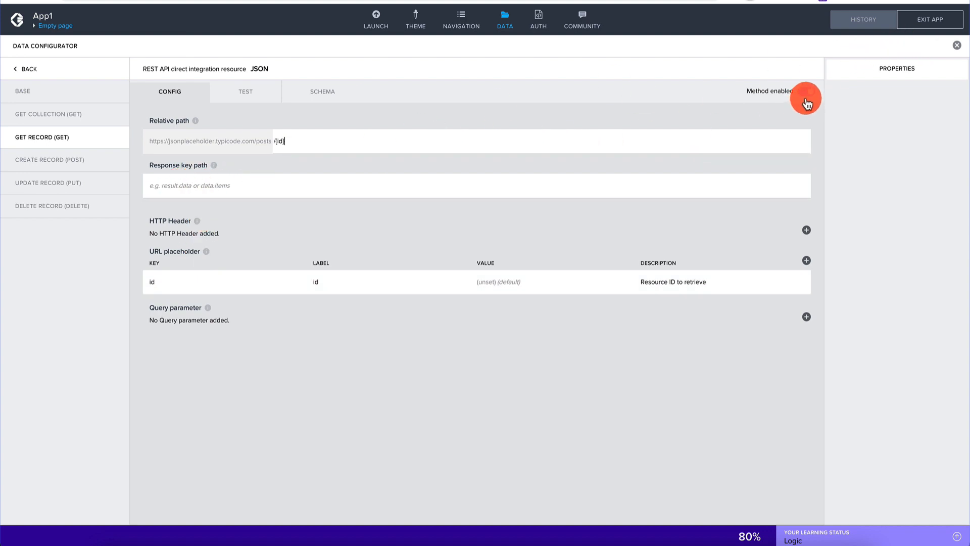
Run a test of the Get collection method and look through the posts in the API call response.
click(57, 114)
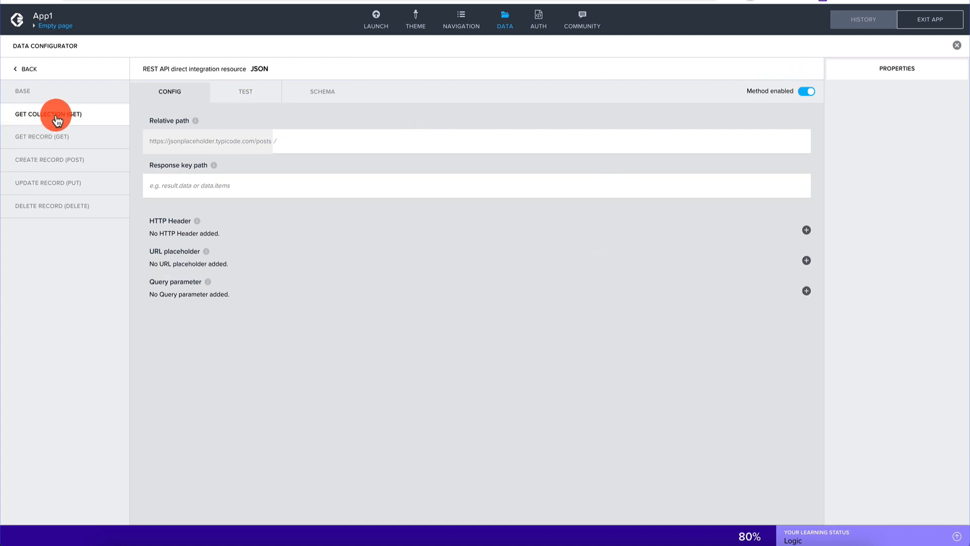
click(244, 94)
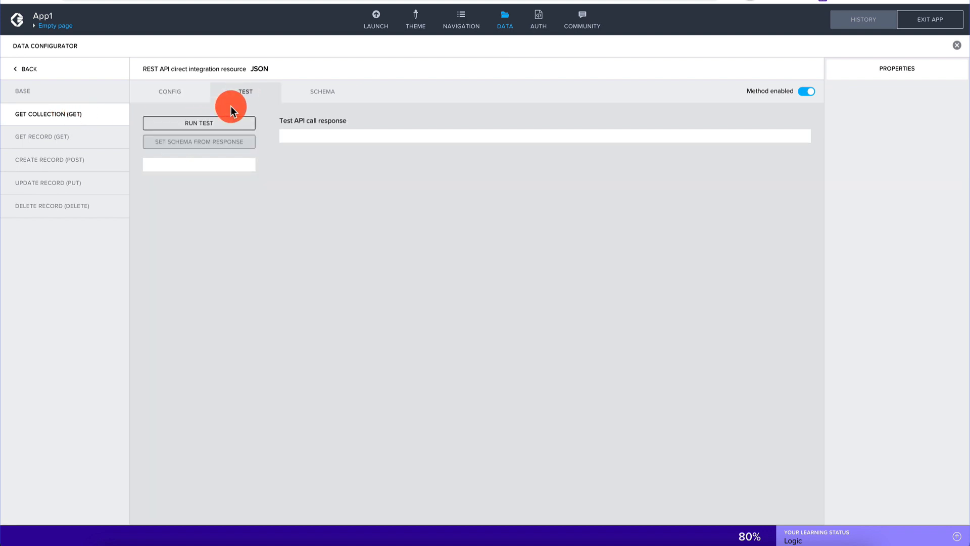
click(211, 125)
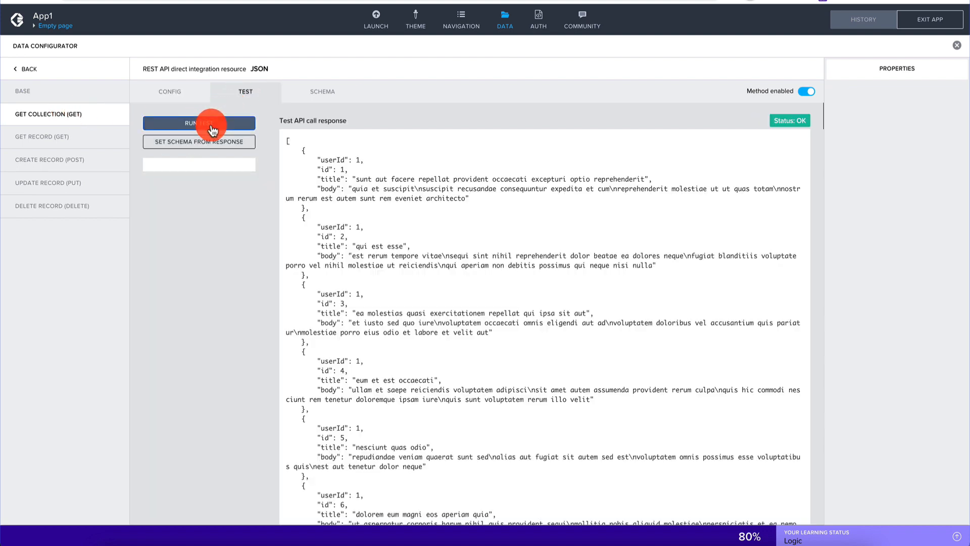
scroll(445, 349, down, 20)
scroll(444, 350, down, 20)
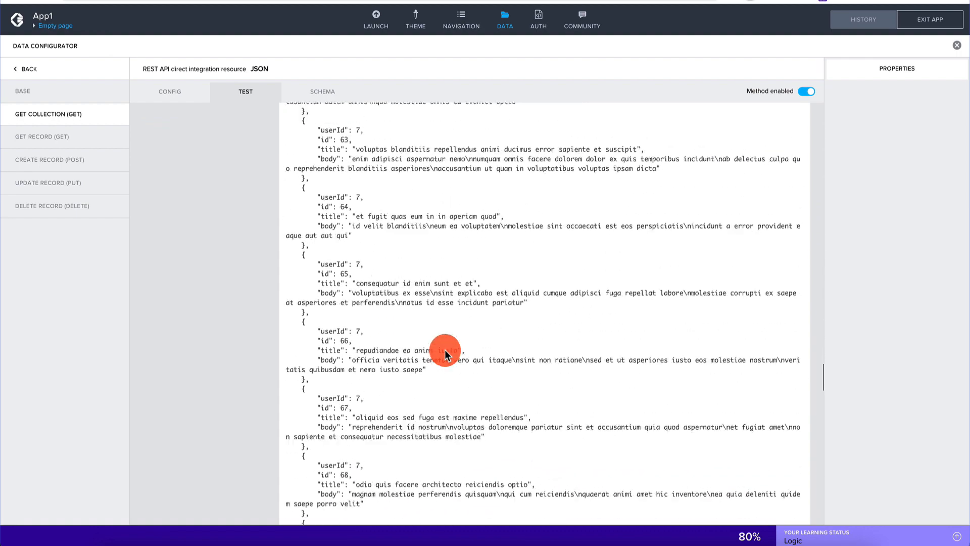
scroll(444, 350, up, 20)
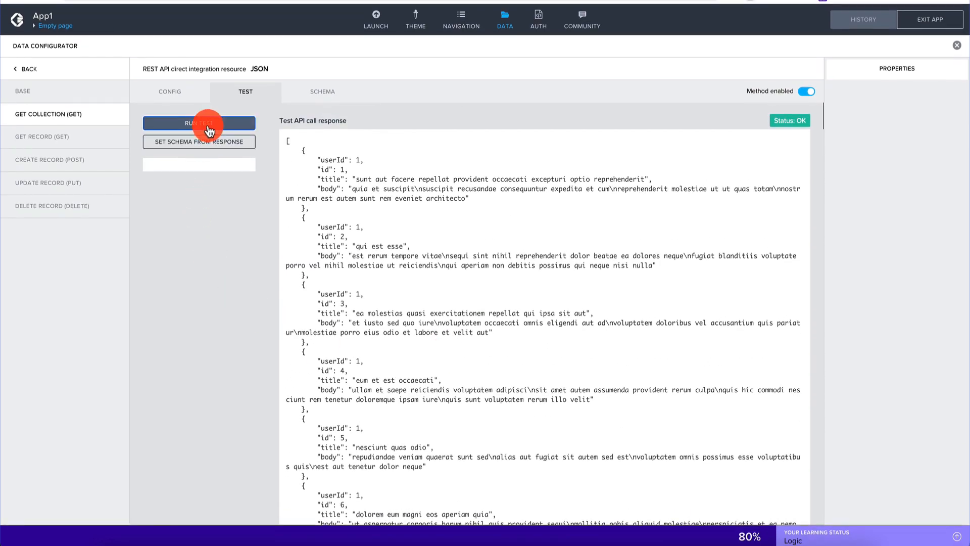
Set the Get collection schema from the test response, check it against the JSONPlaceholder posts page, and save the app.
click(207, 143)
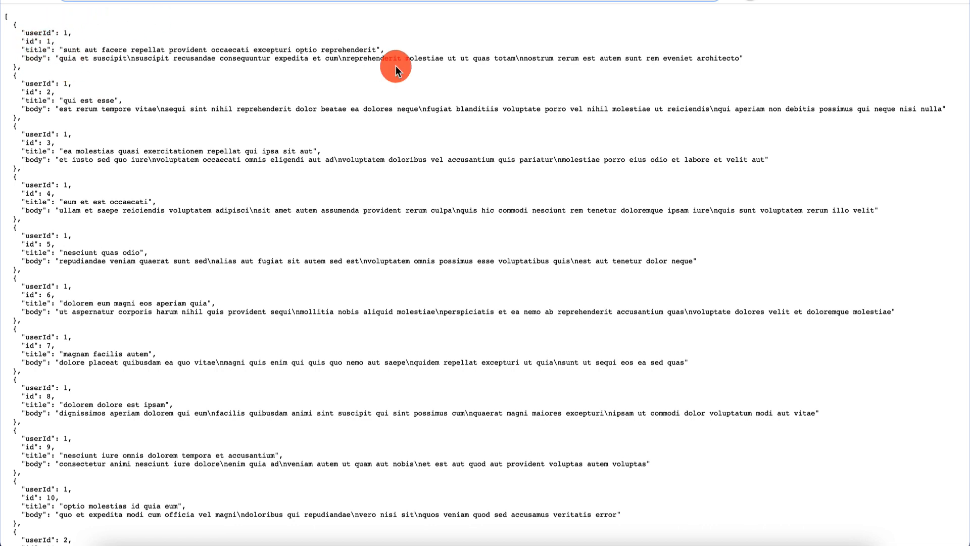
click(354, 0)
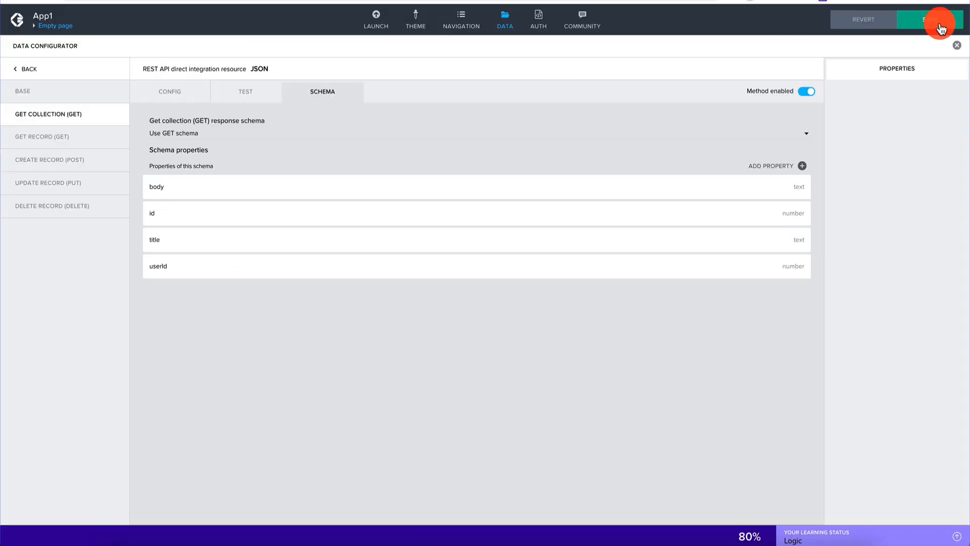
click(940, 29)
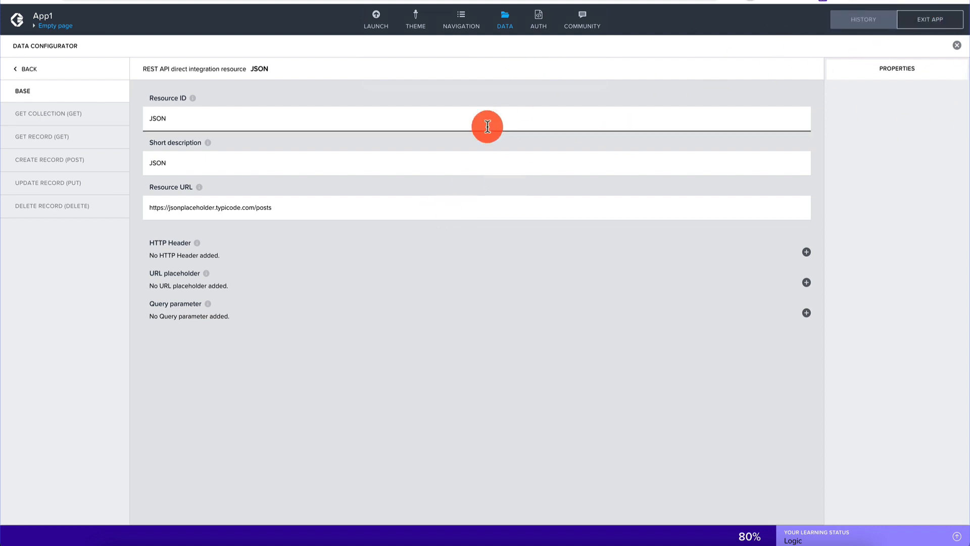
Test the Get record method with id 1 and set its schema from the response.
click(34, 135)
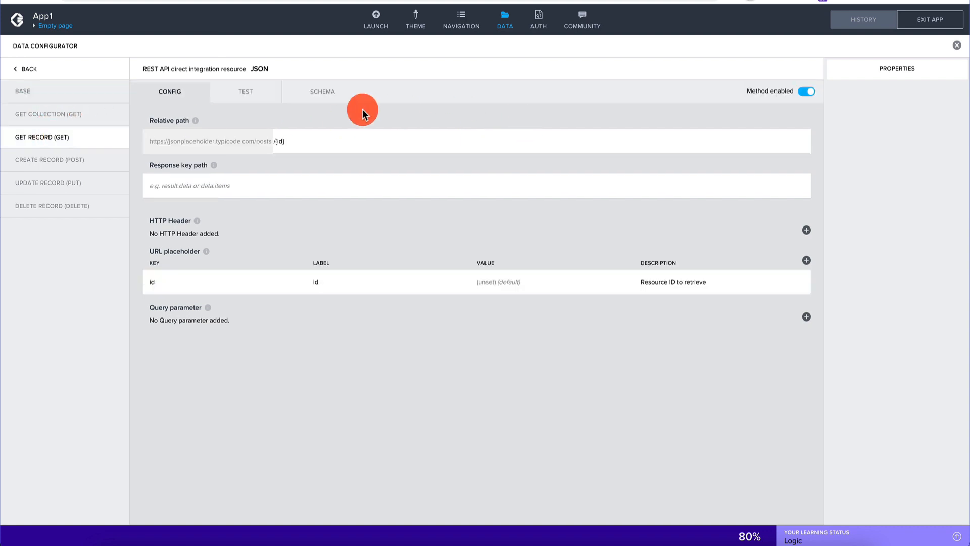
click(243, 91)
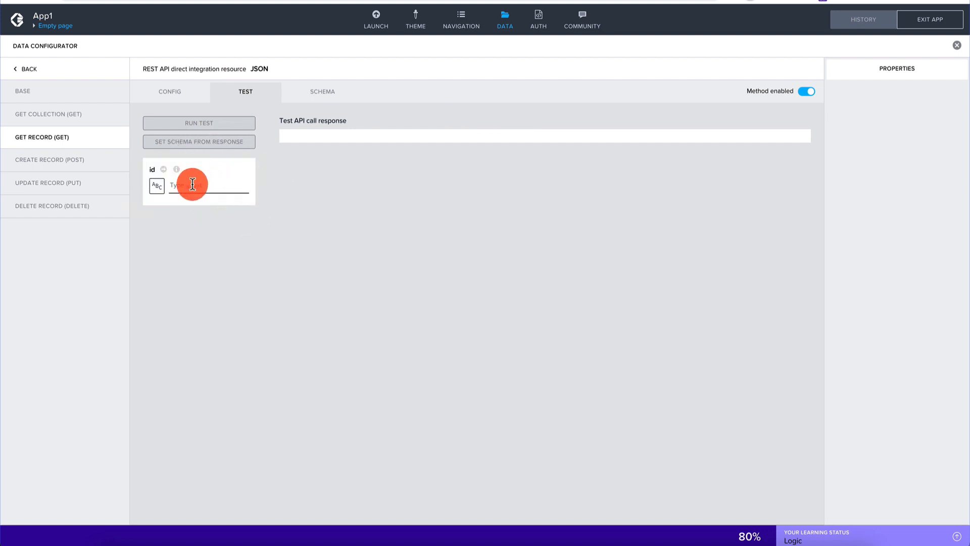
text(1)
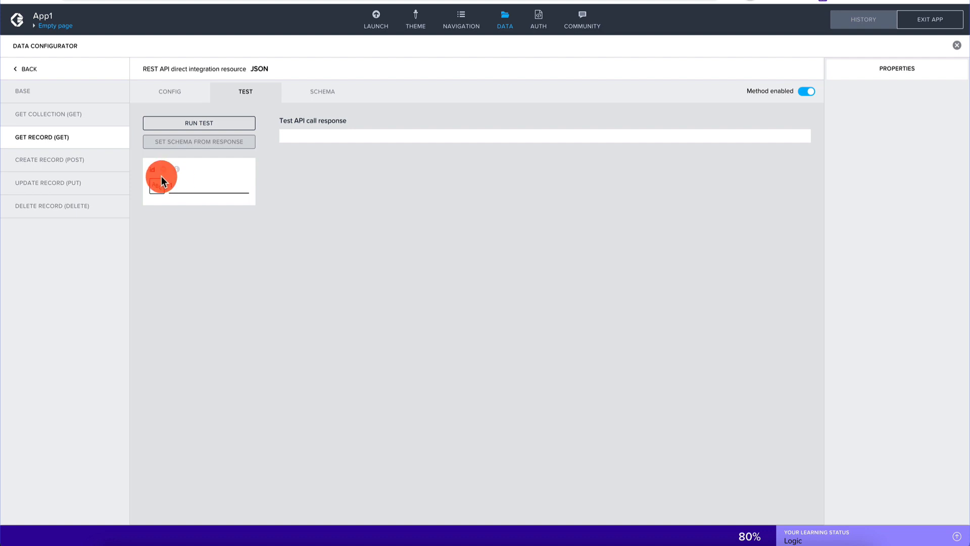
click(210, 124)
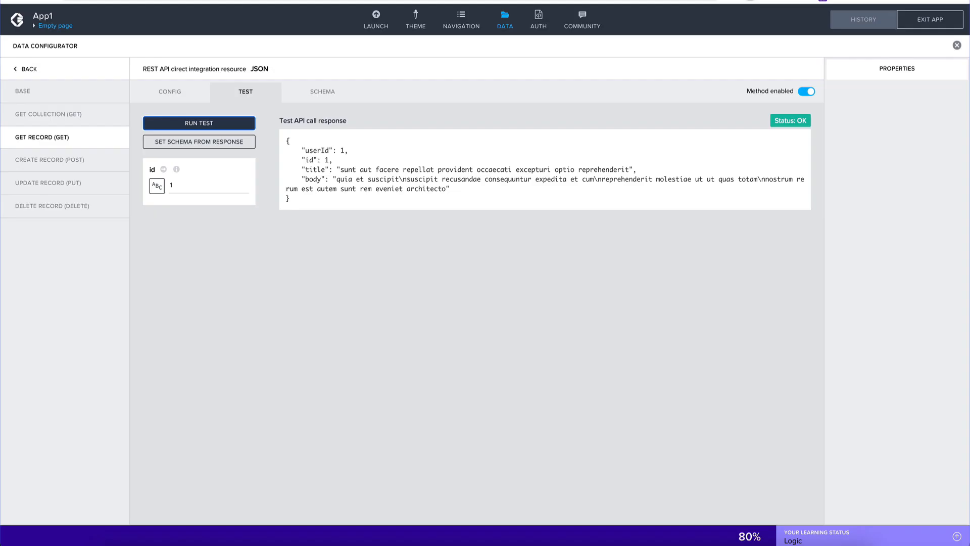
click(200, 147)
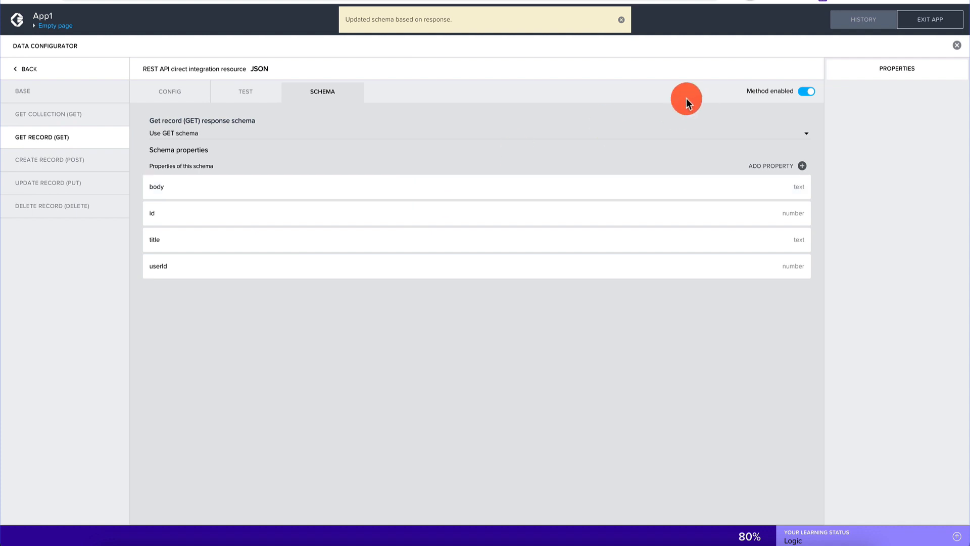
Review the Get collection and Get record schemas and check whether the Create record method is enabled.
click(43, 112)
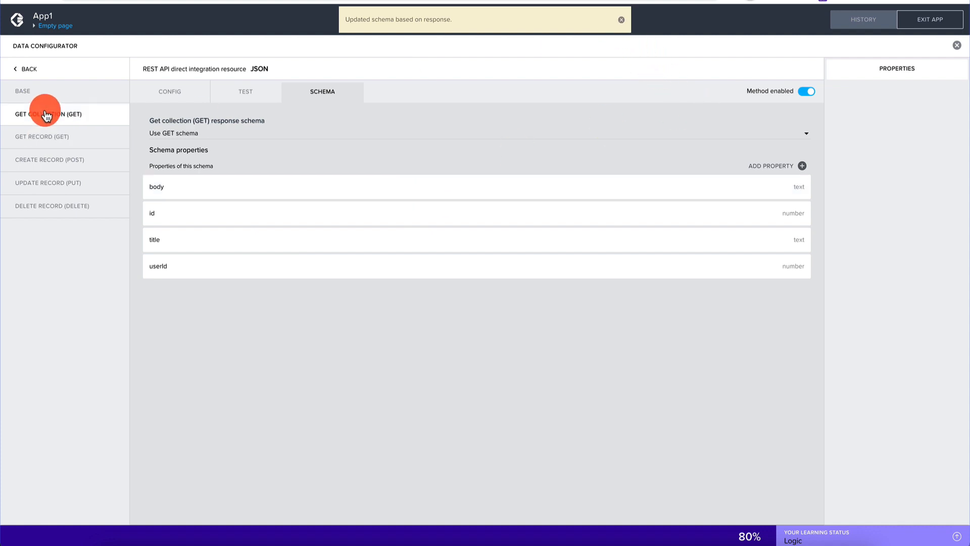
click(56, 137)
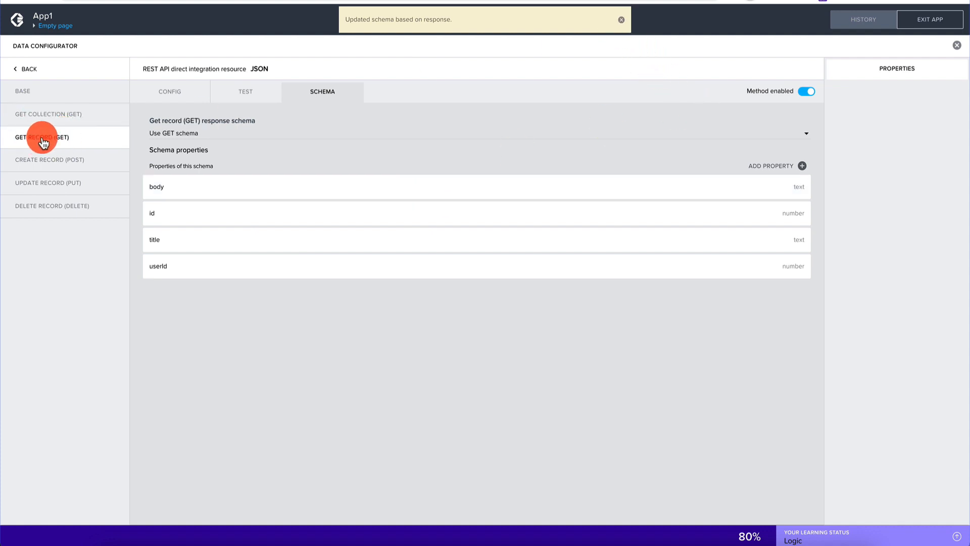
click(57, 161)
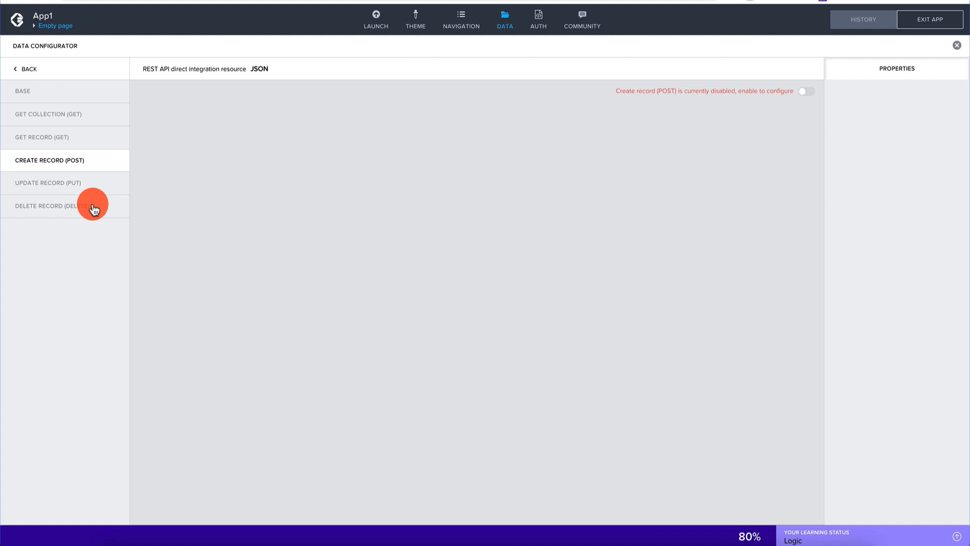
click(62, 98)
click(68, 113)
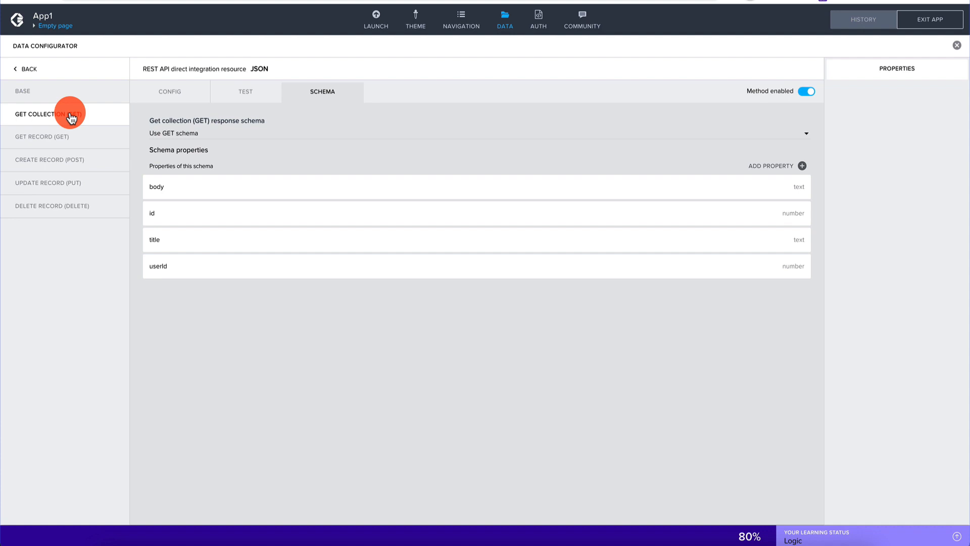
click(68, 141)
Add a data variable from the JSON resource to the page, set its type to Single data record, and save.
click(957, 45)
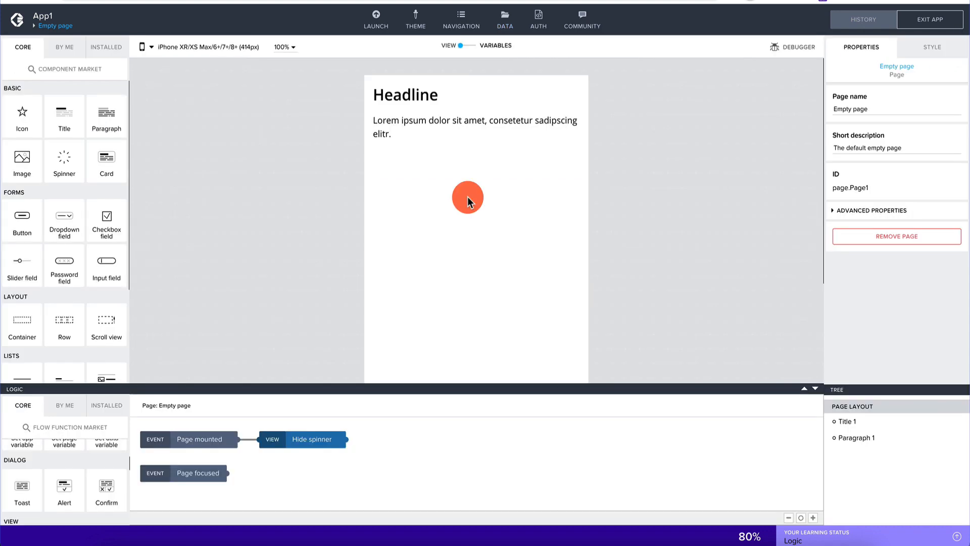
click(419, 97)
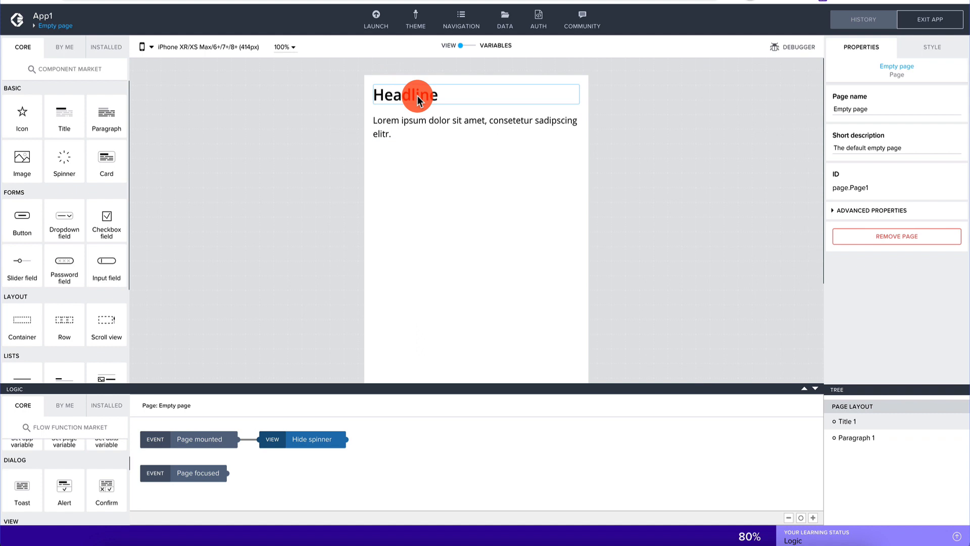
click(472, 49)
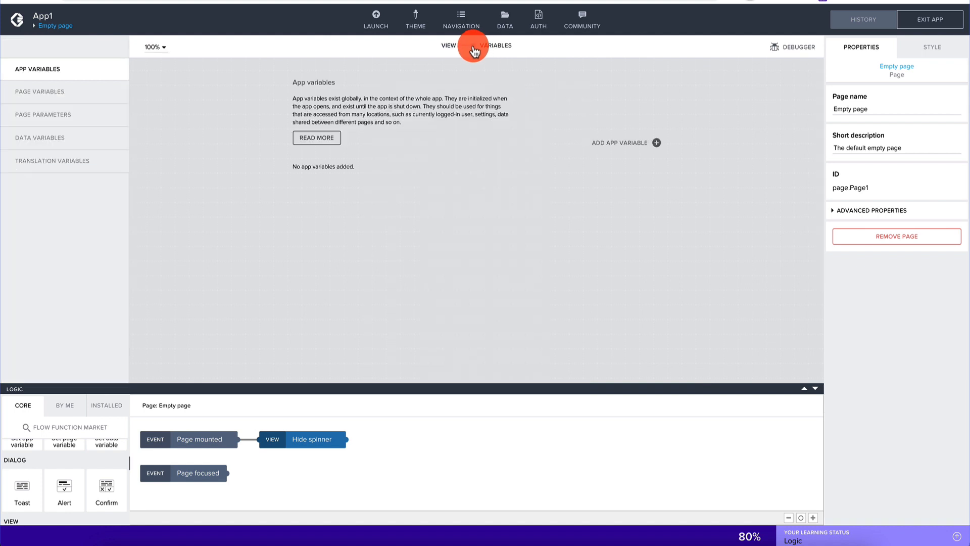
click(55, 137)
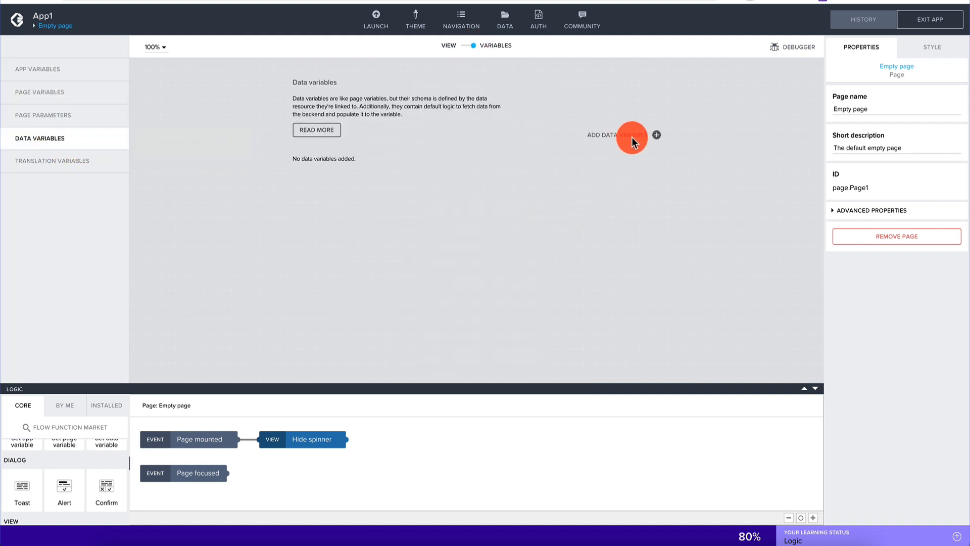
click(639, 134)
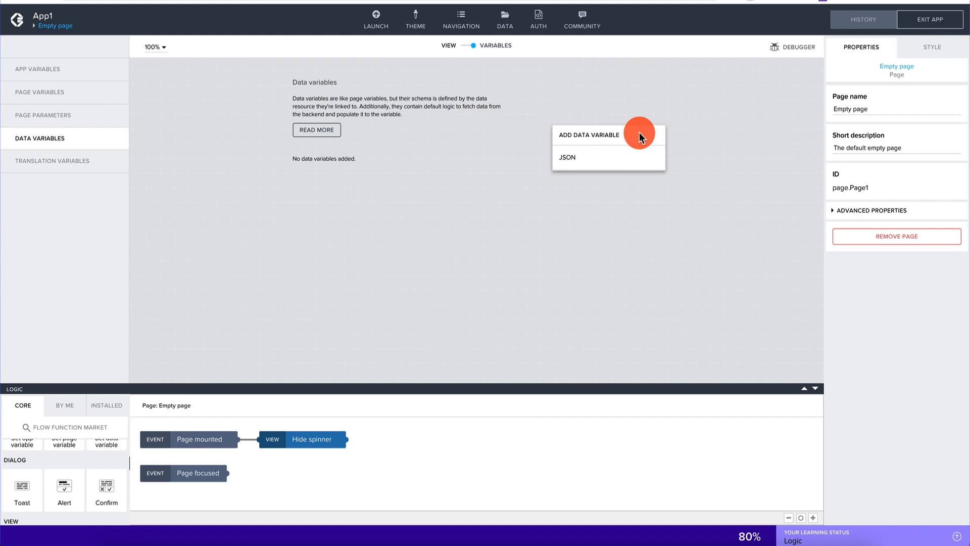
click(576, 158)
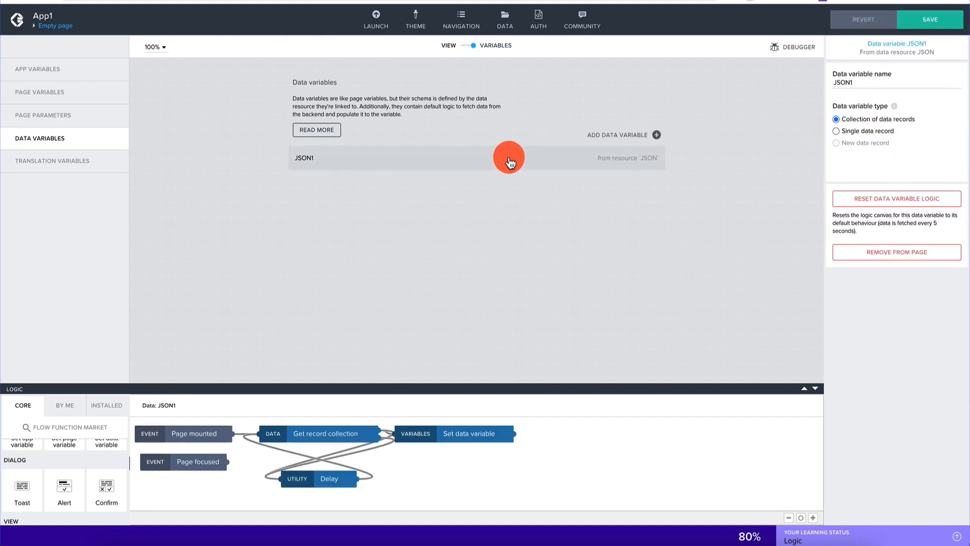
click(837, 133)
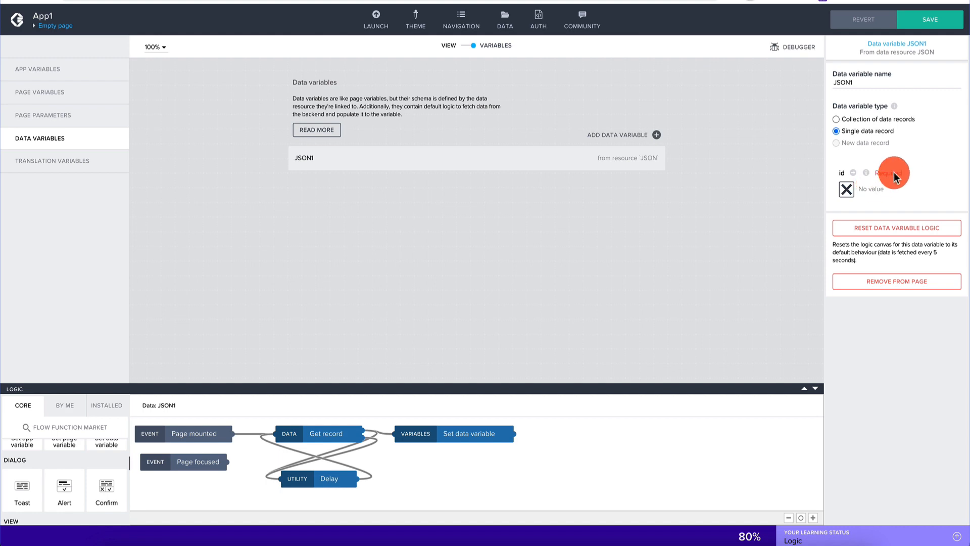
click(929, 20)
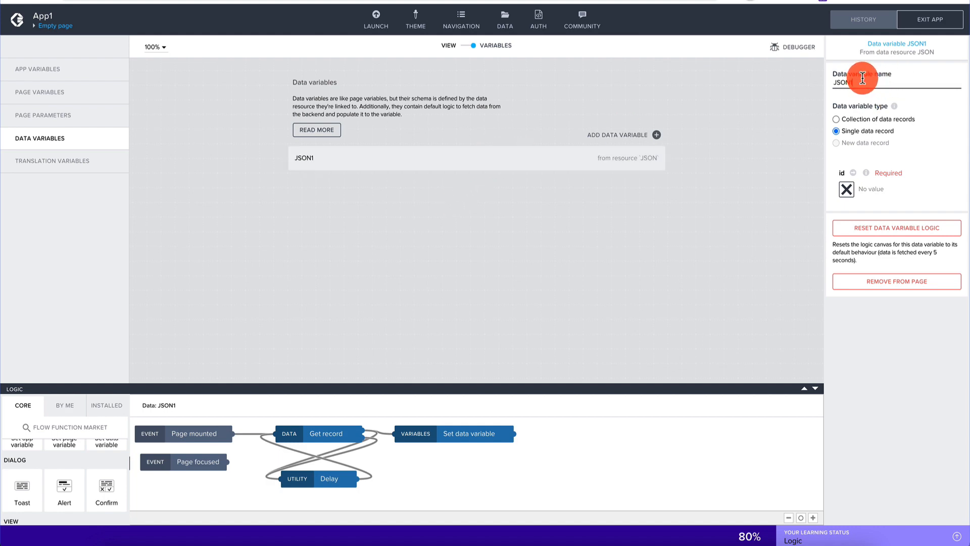
Rename the single-record data variable as post-single and save the app.
key(BackSpace)
key(BackSpace)
key(BackSpace)
key(BackSpace)
key(BackSpace)
text(Post-single)
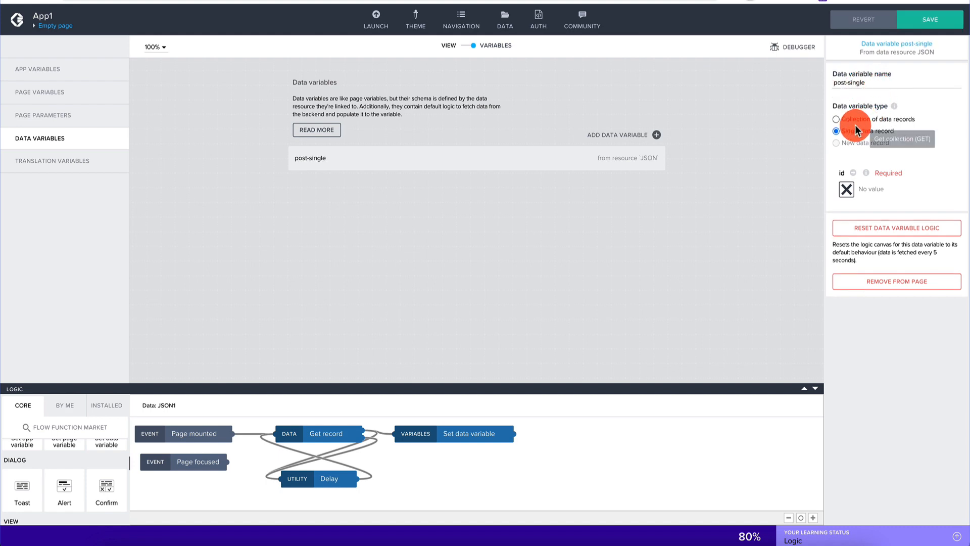
click(944, 11)
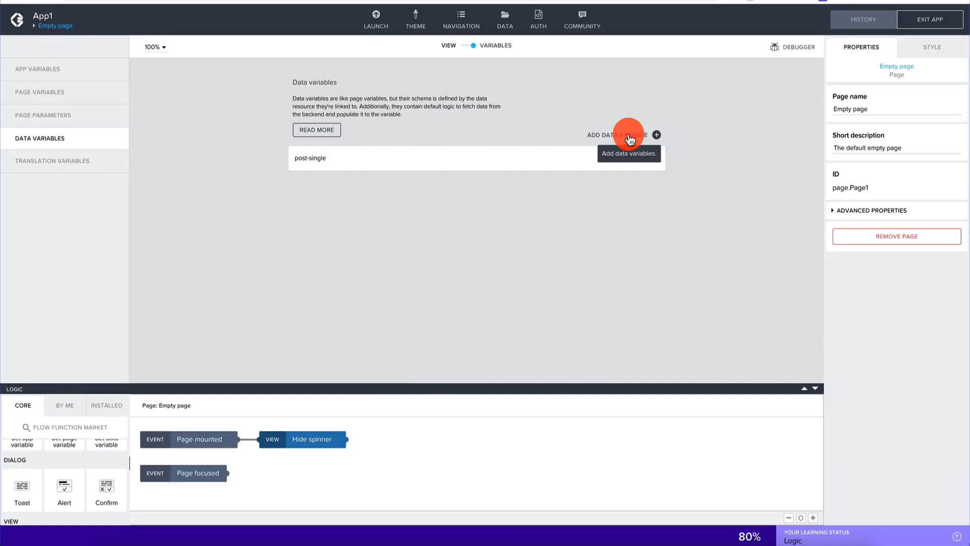
Add a second data variable from the JSON resource as a Collection of data records, name it post-multiple, and save.
click(629, 134)
click(587, 159)
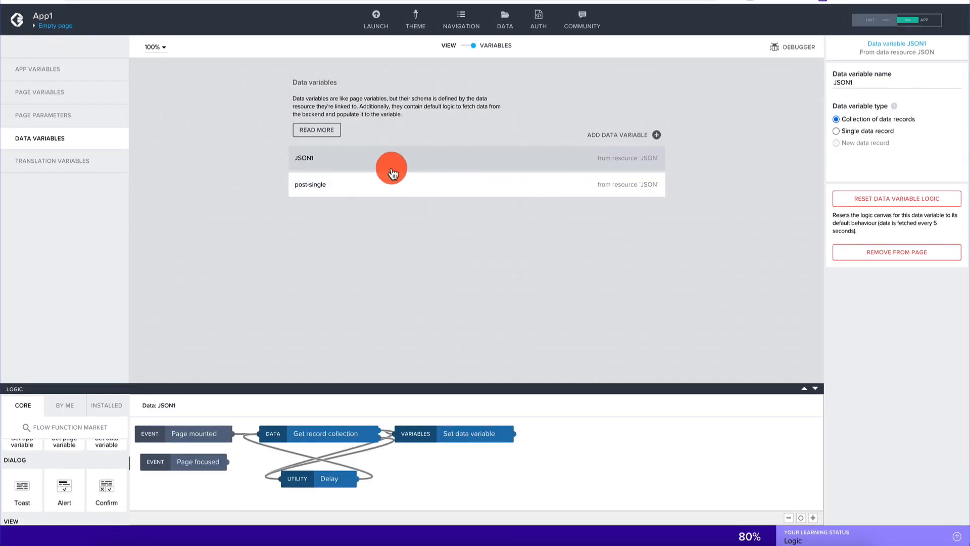
click(870, 81)
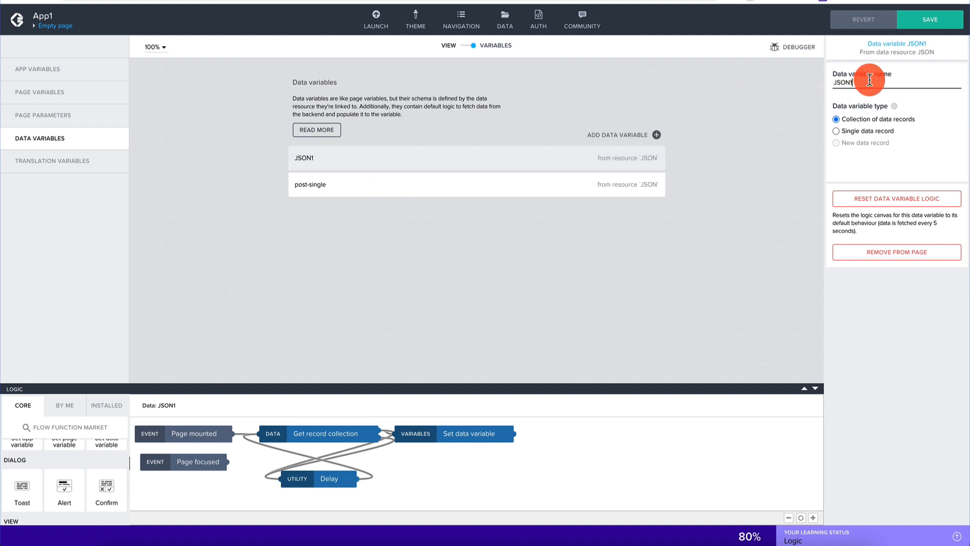
key(ctrl+a)
key(BackSpace)
text(post)
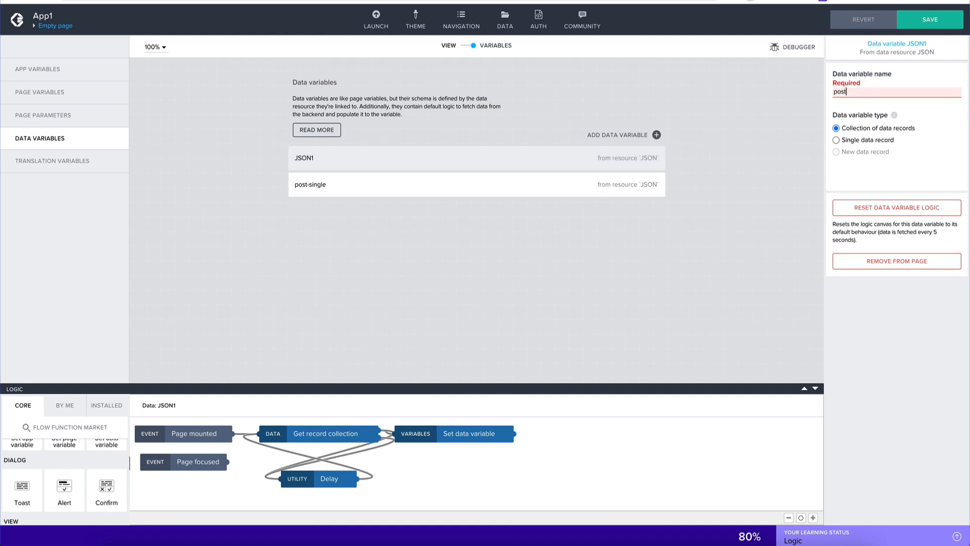
text(-multiple)
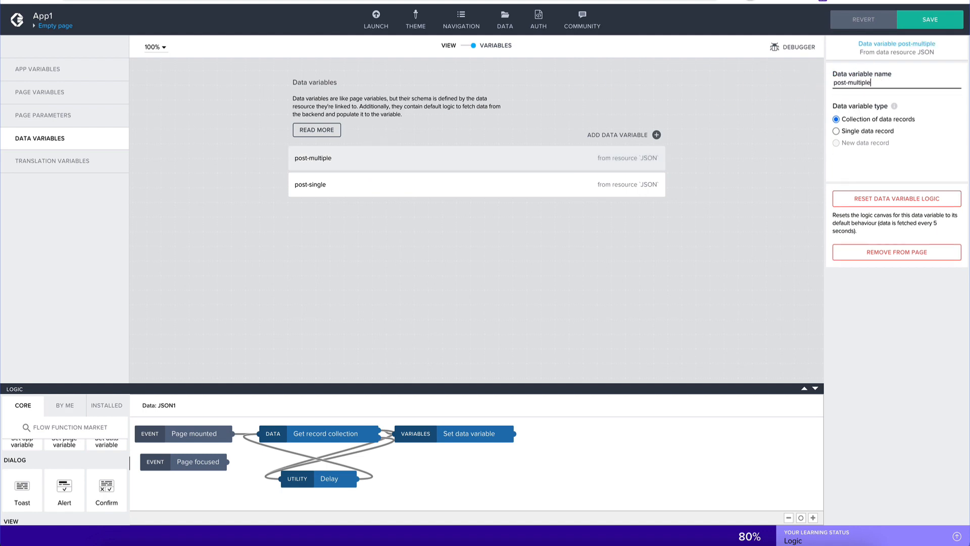
click(853, 125)
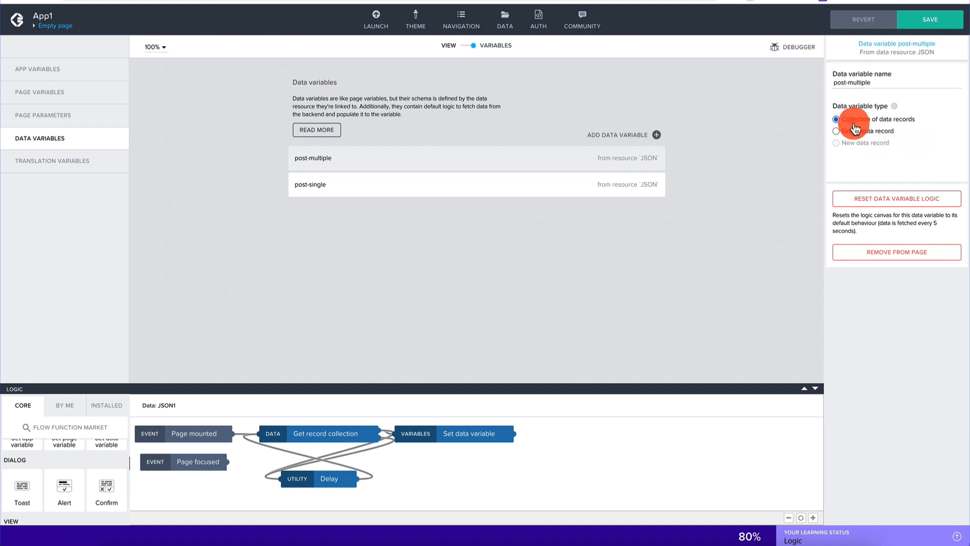
click(947, 26)
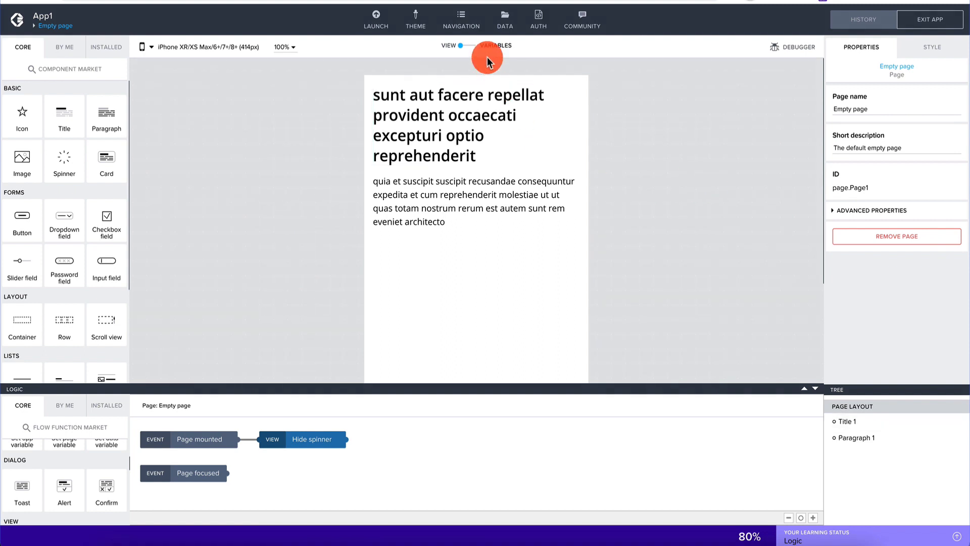
Bind the post-single data variable's id to the static text 1 and save the app.
click(473, 47)
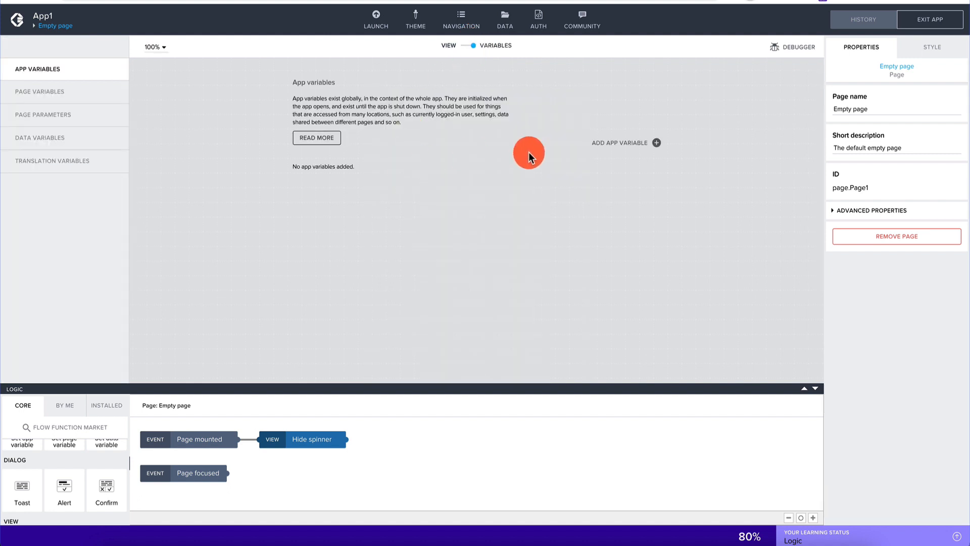
click(64, 137)
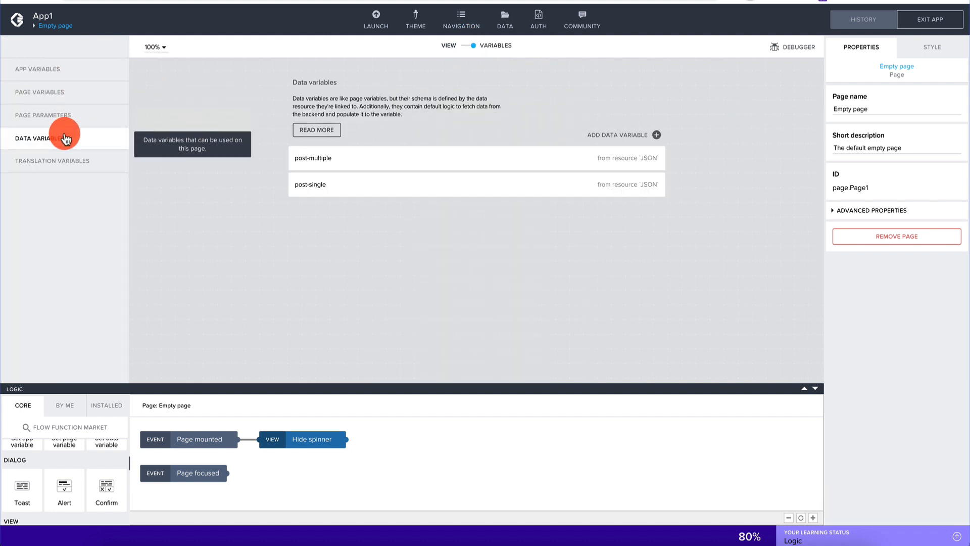
click(335, 184)
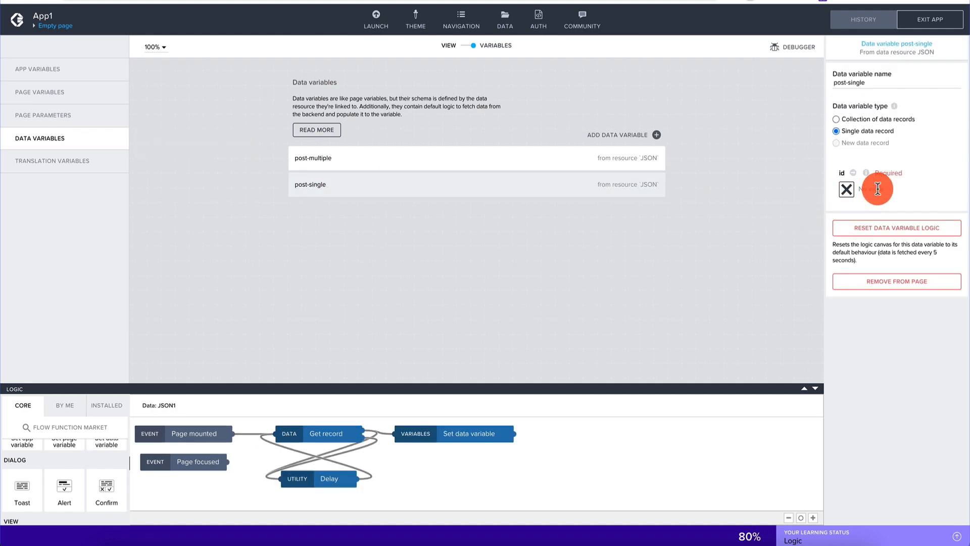
click(846, 189)
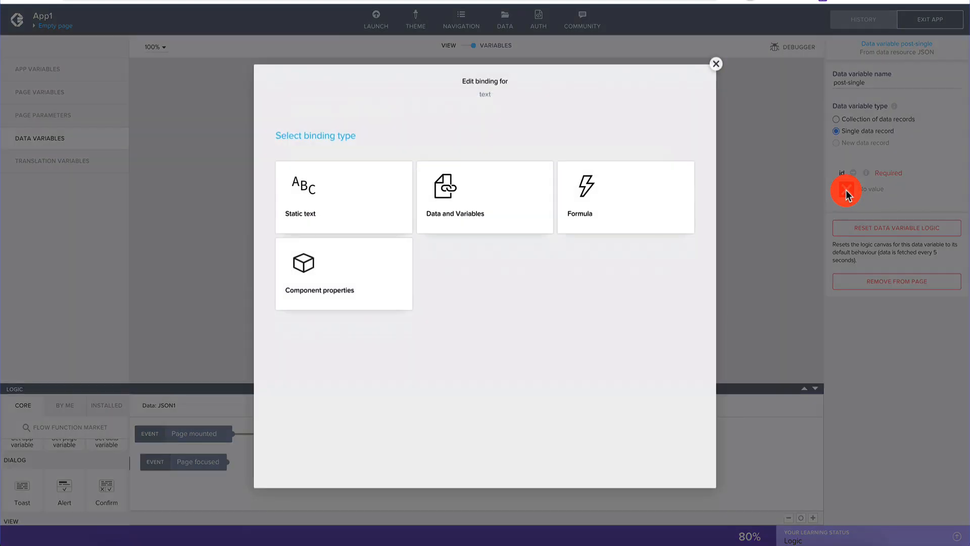
click(380, 202)
click(907, 188)
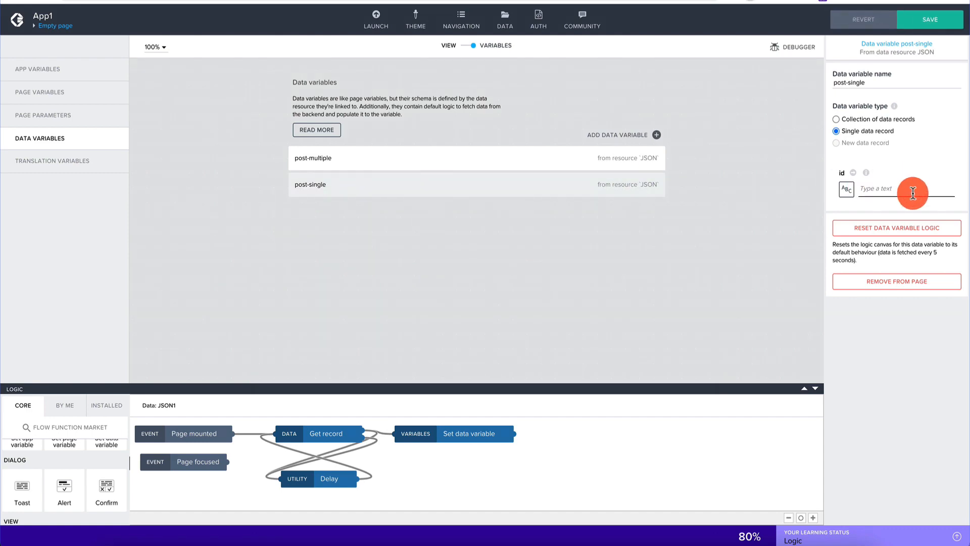
text(1)
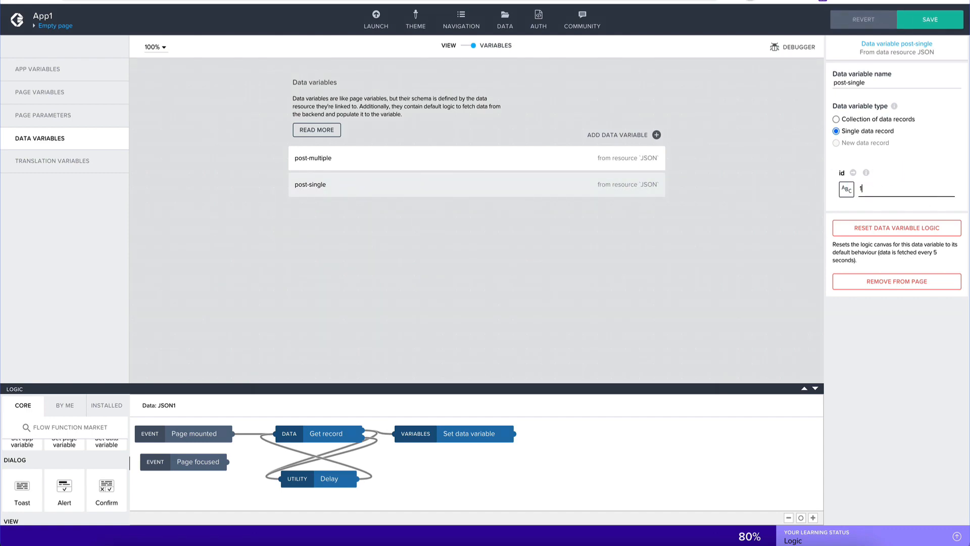
click(846, 189)
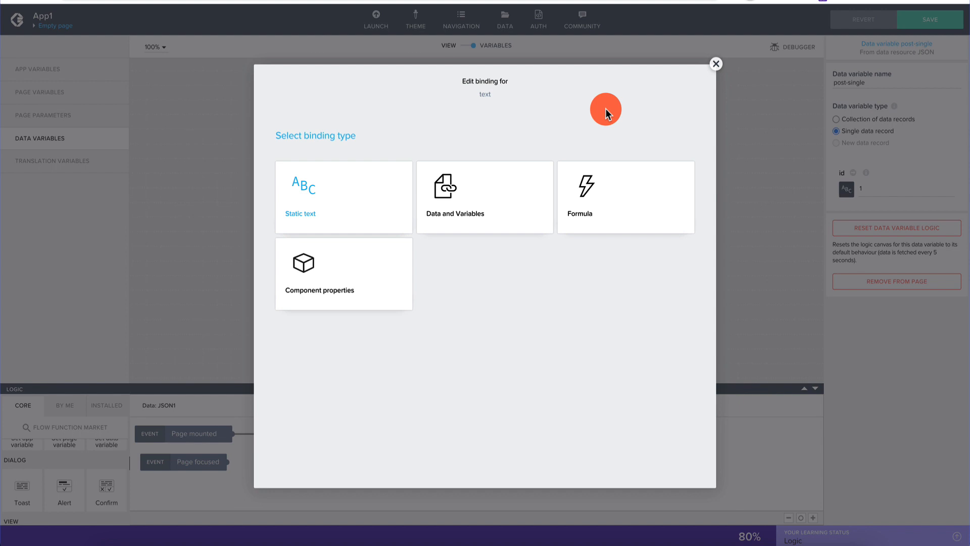
click(716, 63)
click(864, 185)
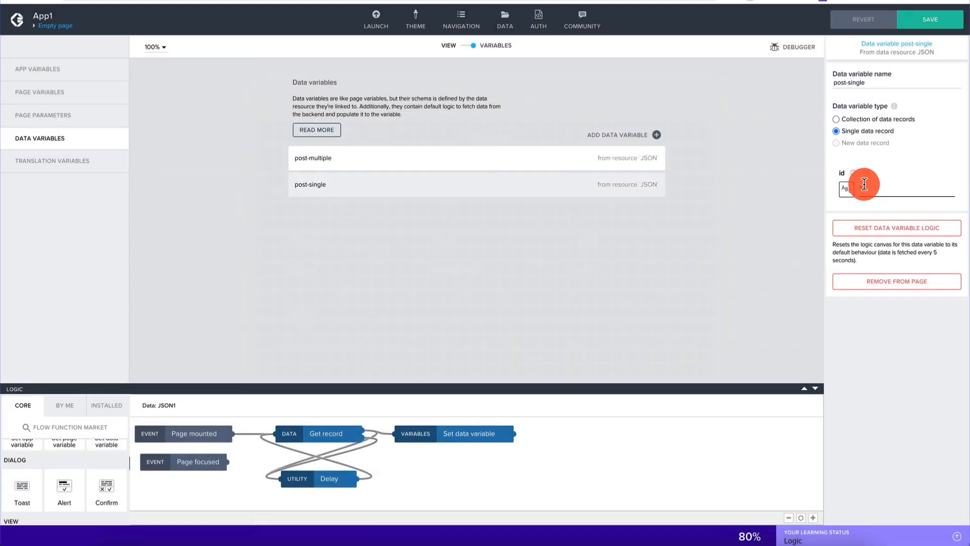
text(1)
click(933, 21)
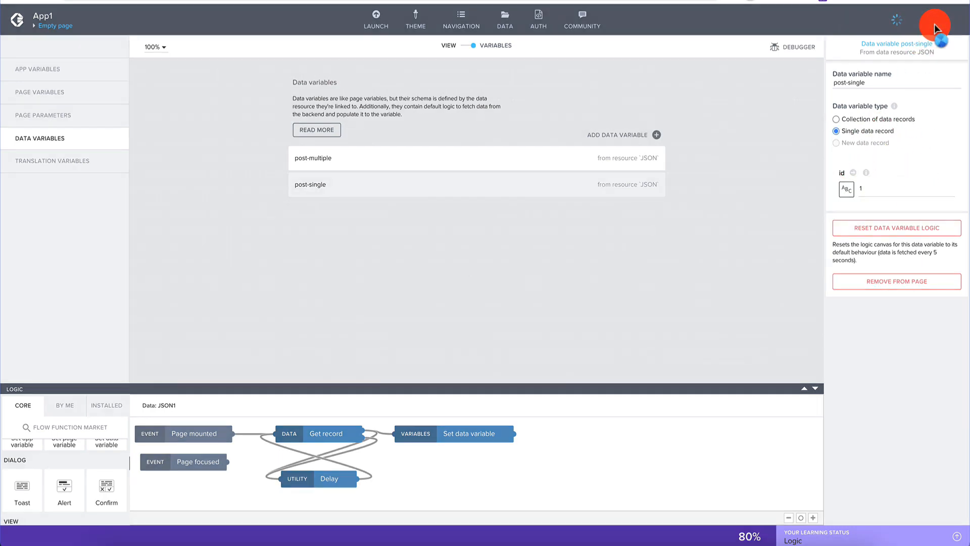
Return to the page view and open App1 in the web app preview portal.
click(462, 46)
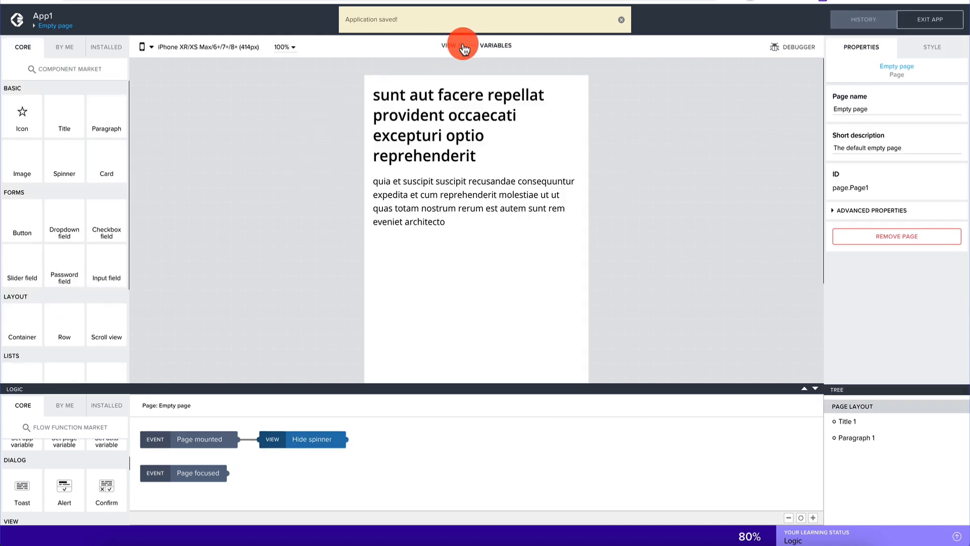
click(621, 20)
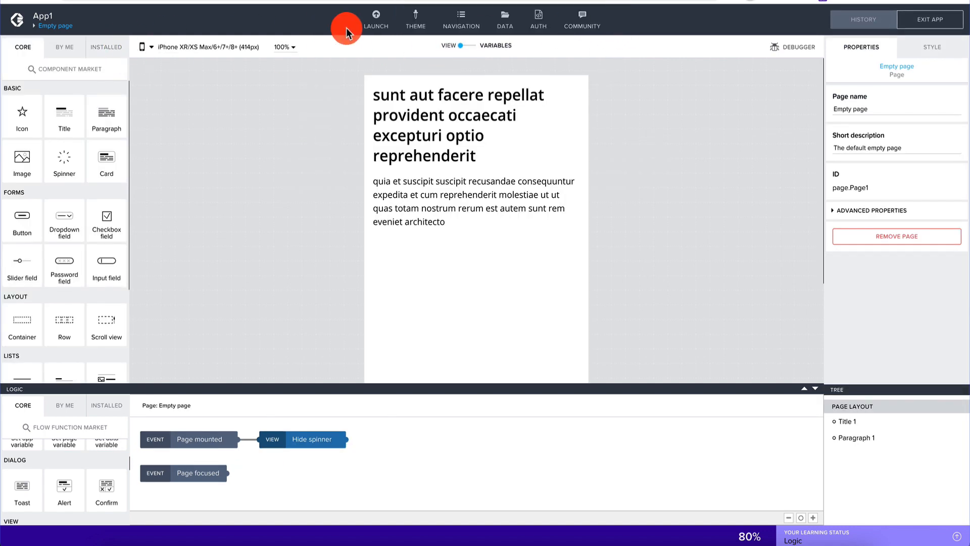
click(376, 23)
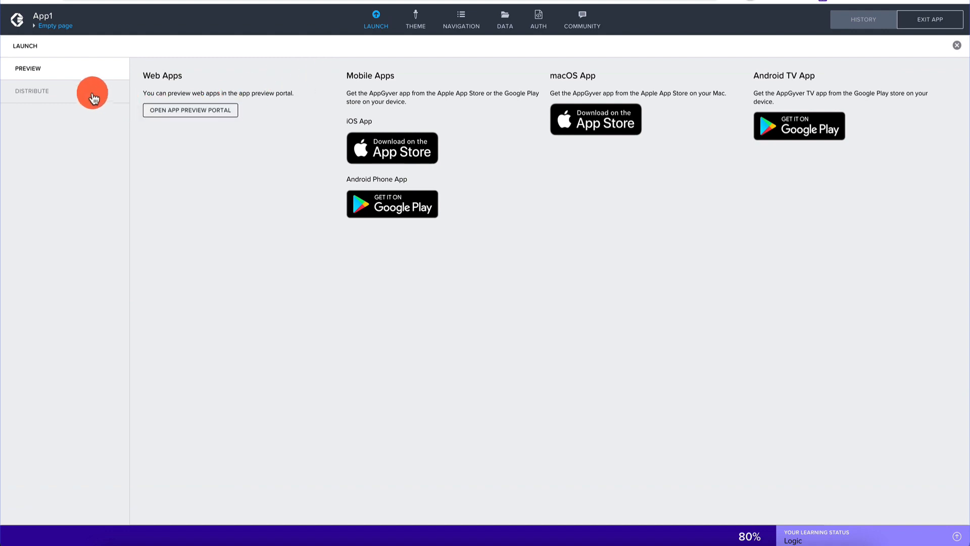
click(203, 107)
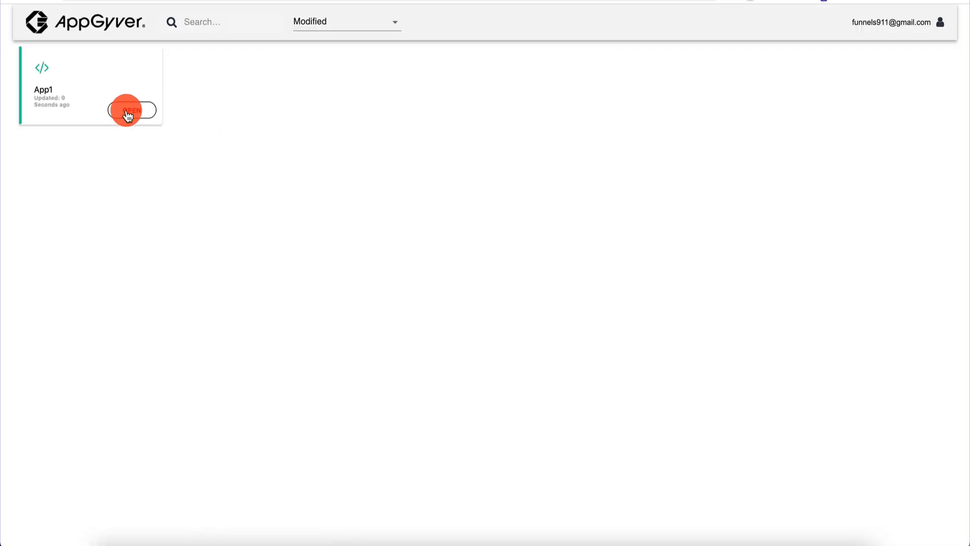
click(127, 112)
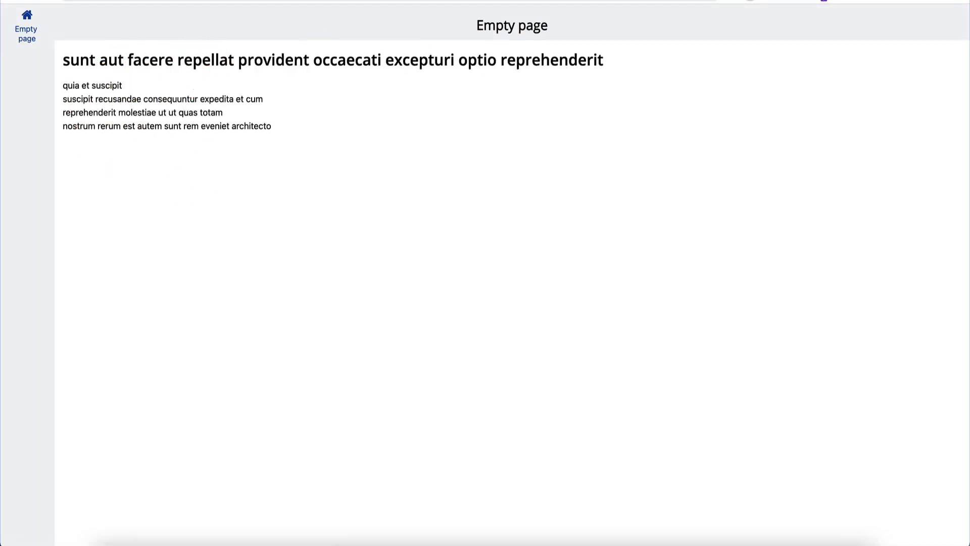
Compare the previewed title and paragraph with the JSONPlaceholder record with id 1, and return to the app builder.
key(ctrl+Tab)
key(Return)
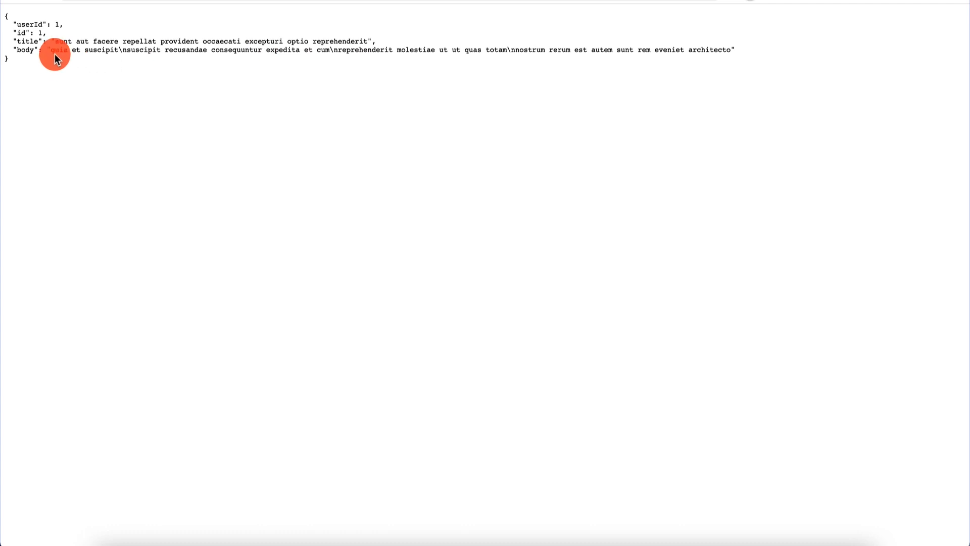
click(706, 51)
click(354, 1)
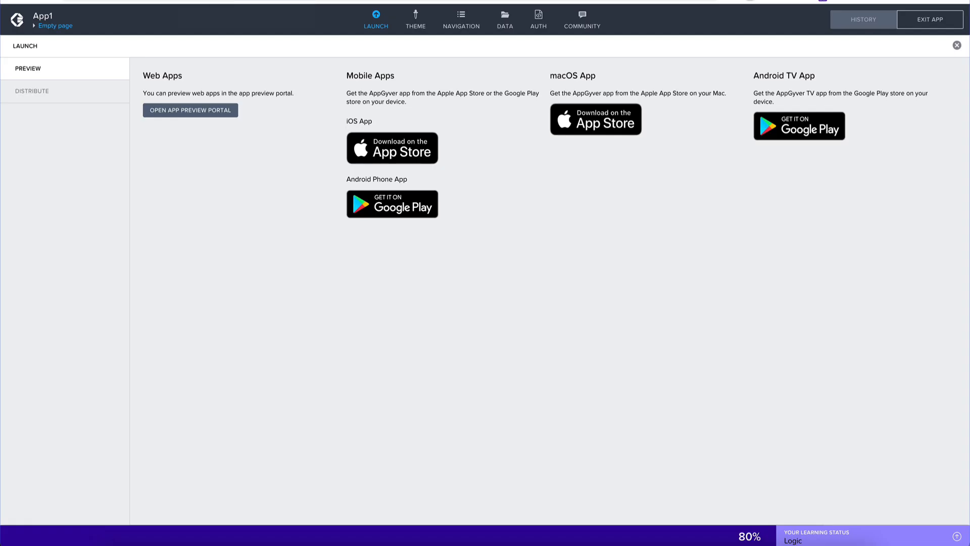
Return to the page view and set the title to repeat with the post-multiple data variable.
click(956, 45)
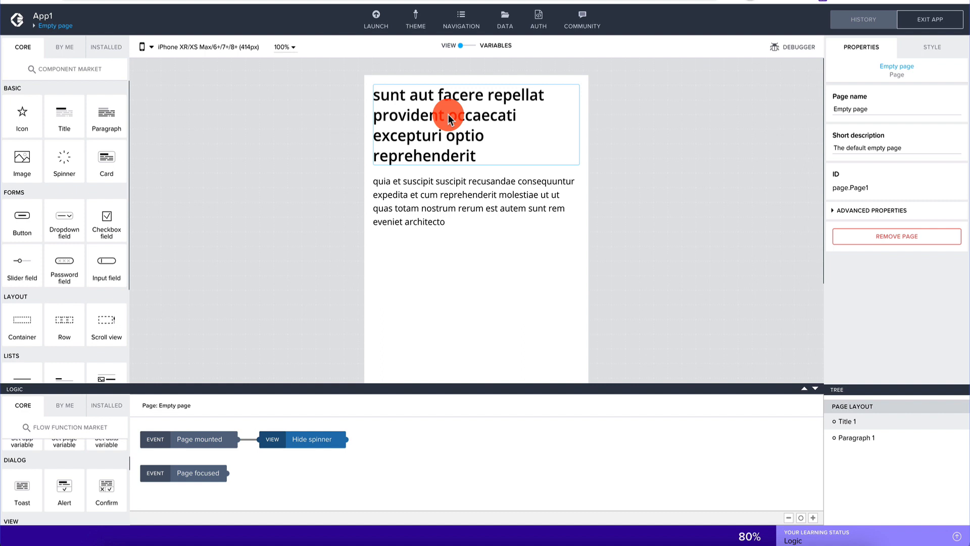
click(448, 114)
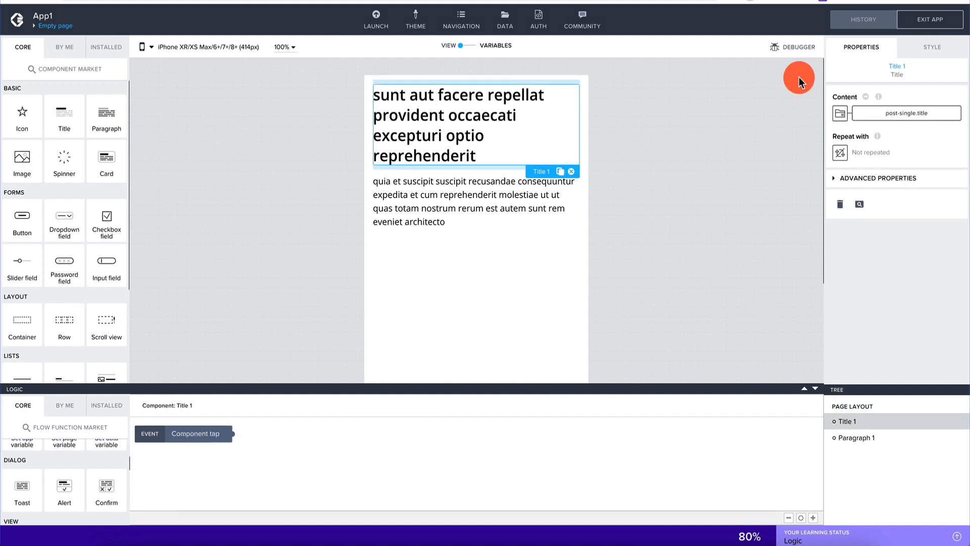
click(840, 153)
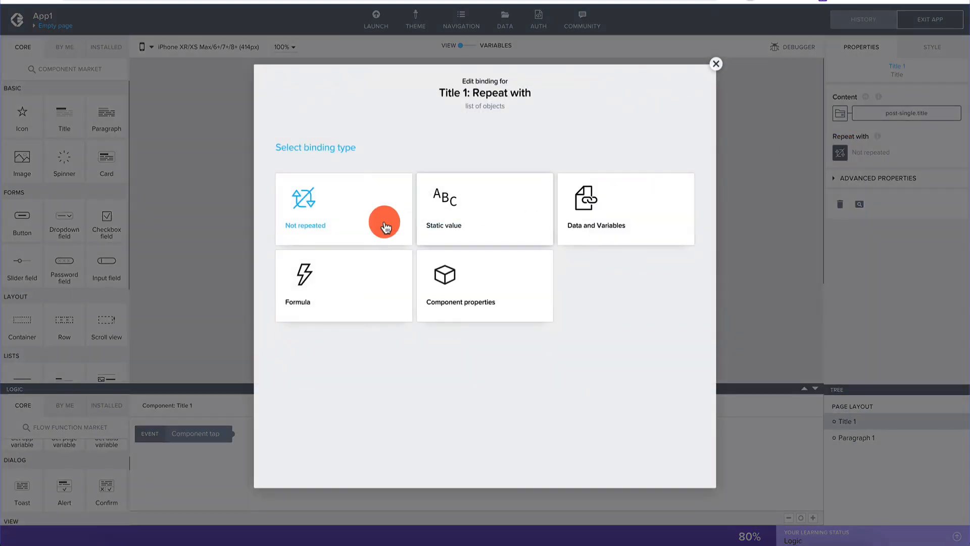
click(586, 204)
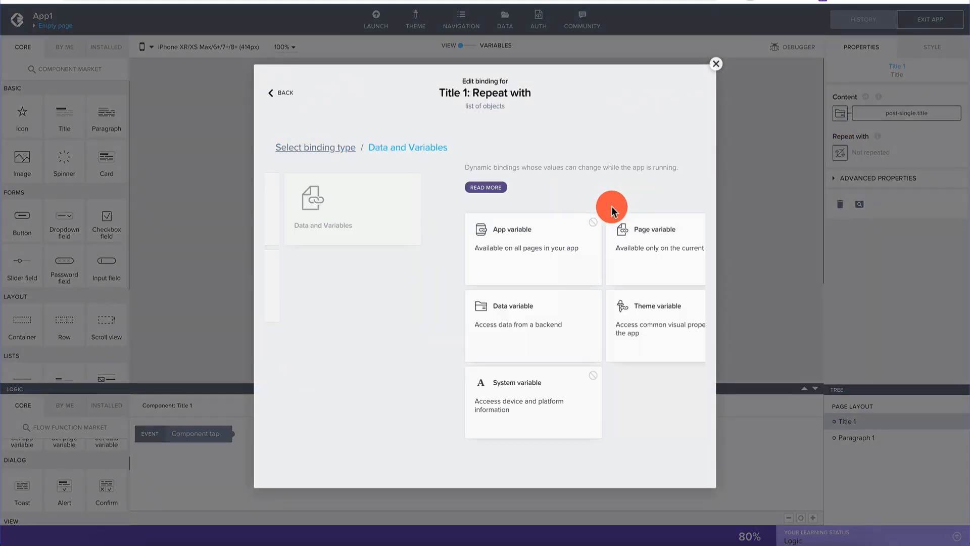
click(329, 319)
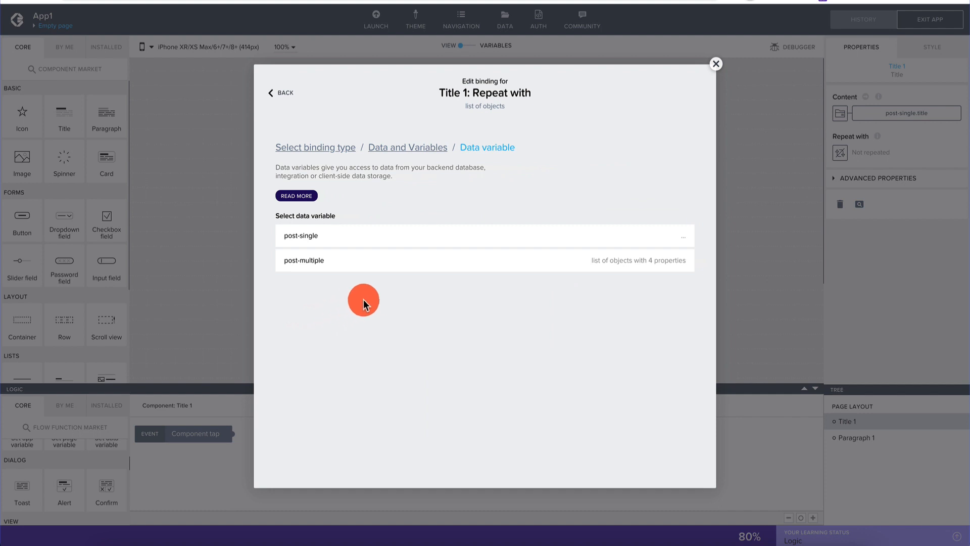
click(347, 262)
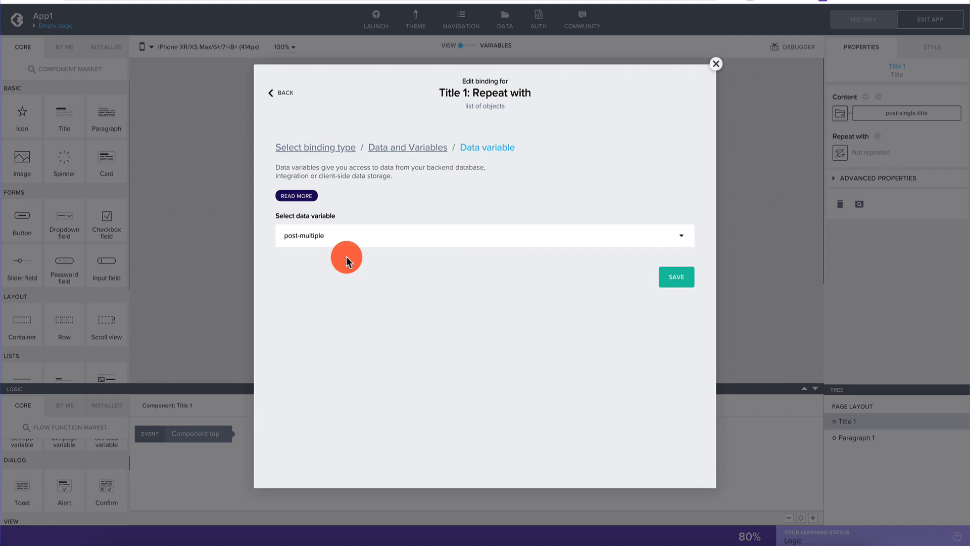
click(681, 234)
click(628, 262)
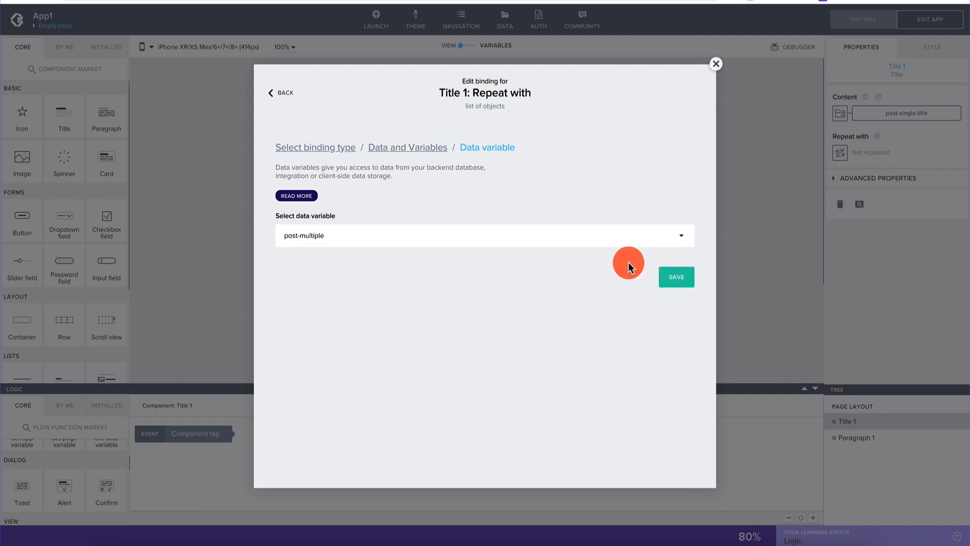
click(678, 273)
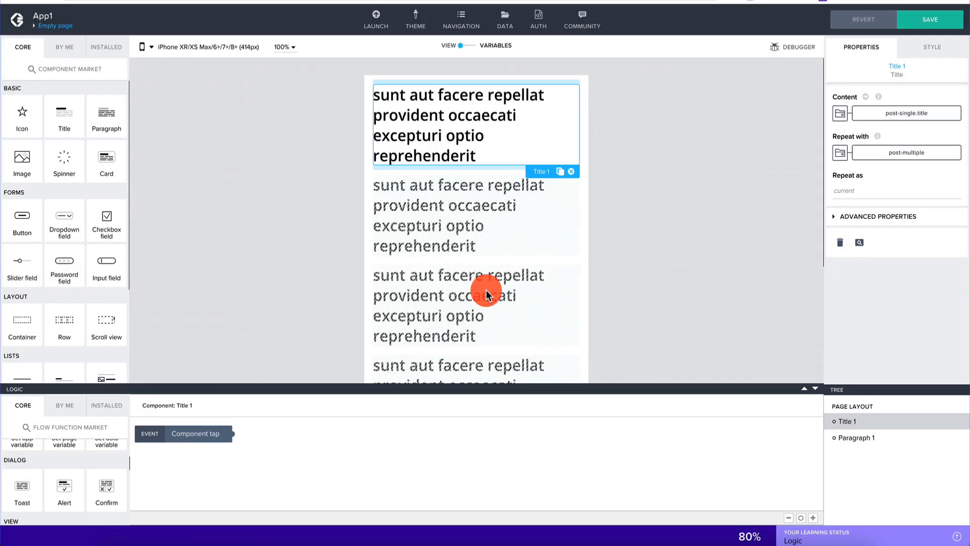
Set the paragraph below the repeated titles to repeat with the post-multiple data variable and save the app.
scroll(486, 290, down, 5)
scroll(486, 290, up, 5)
scroll(470, 303, down, 2)
click(480, 286)
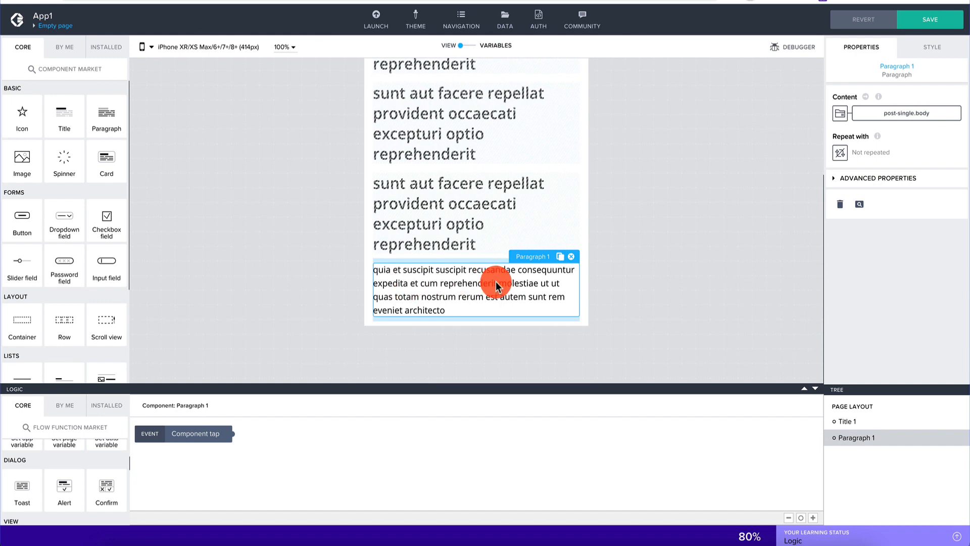
click(845, 157)
click(668, 209)
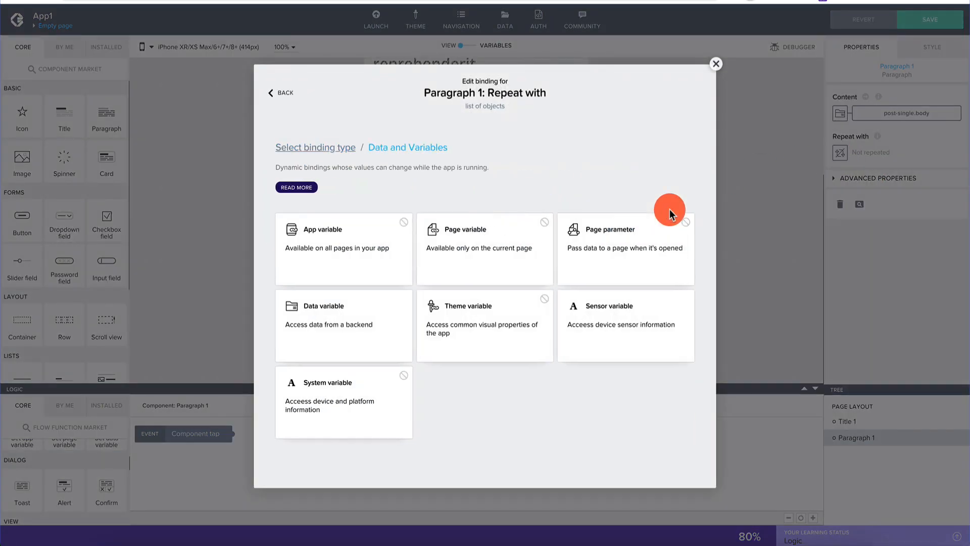
click(372, 313)
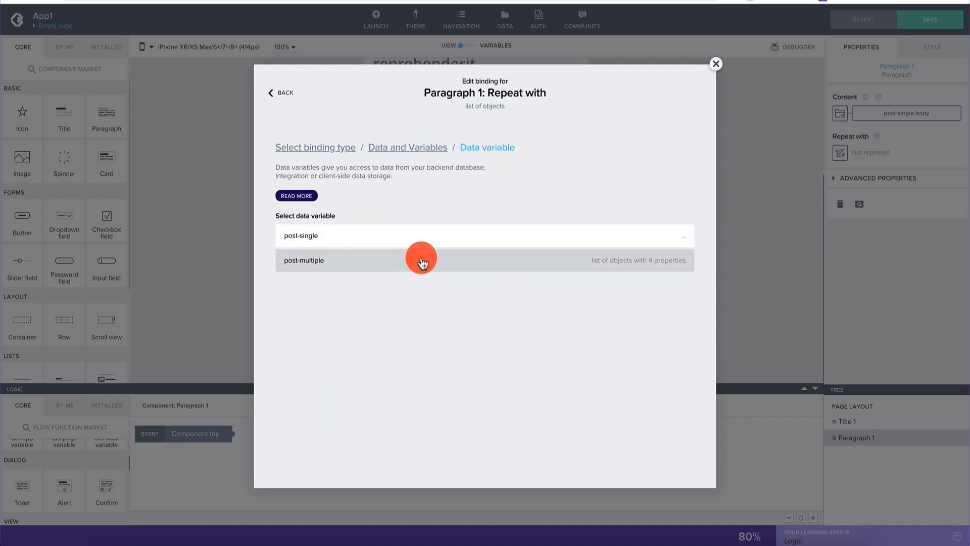
click(424, 263)
click(677, 277)
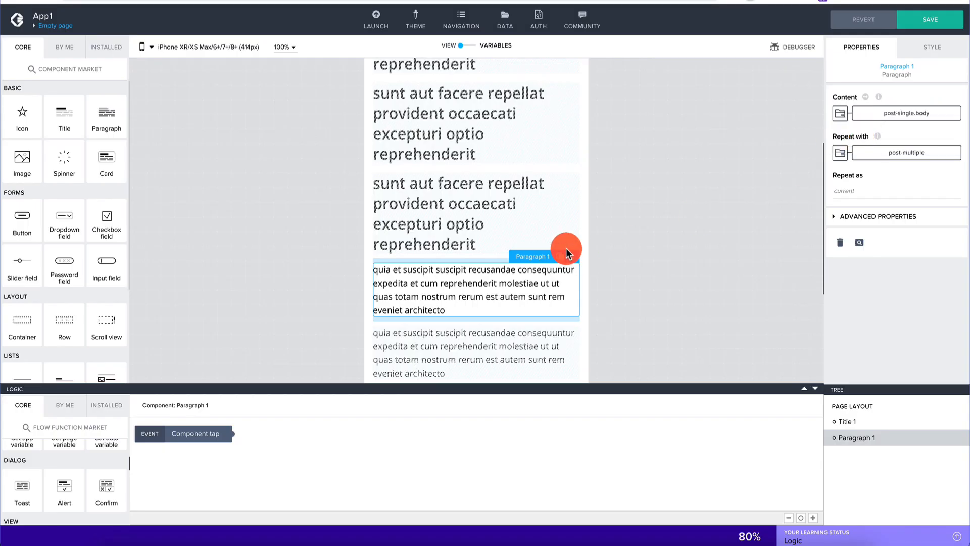
scroll(567, 253, down, 4)
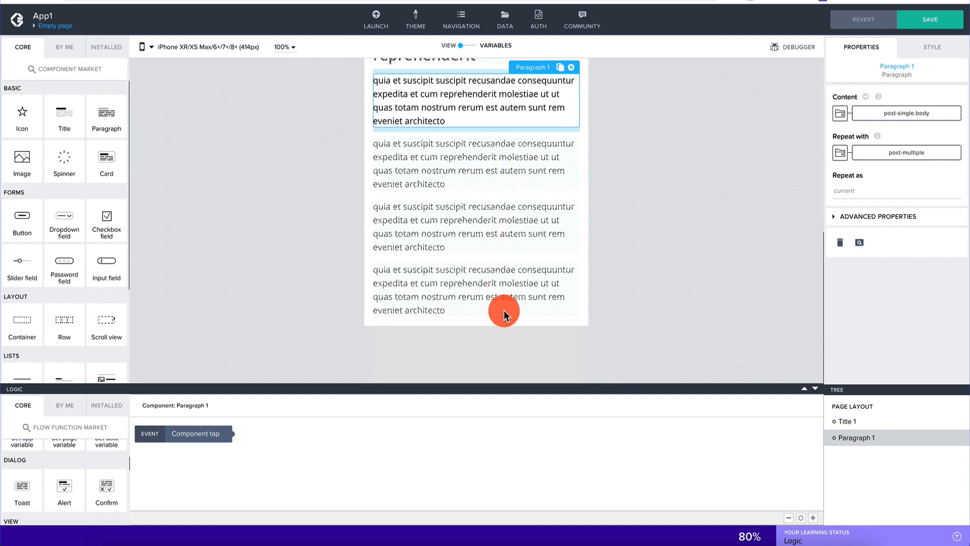
click(941, 27)
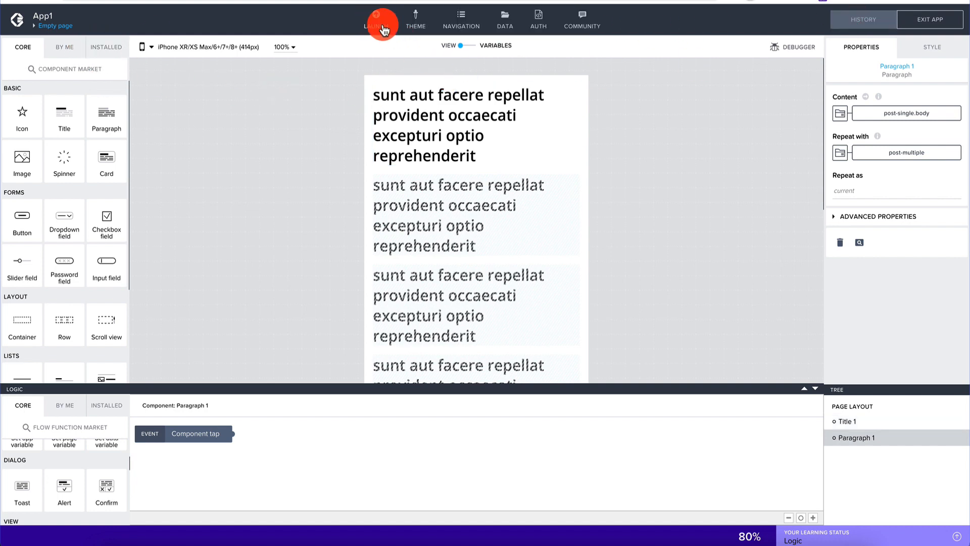
Open App1 in the web app preview portal.
click(383, 31)
click(190, 109)
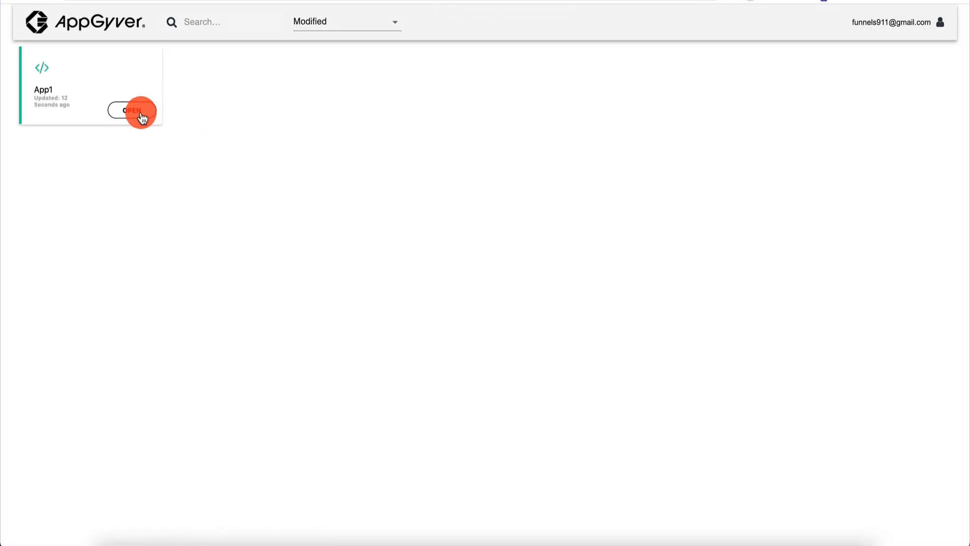
click(138, 114)
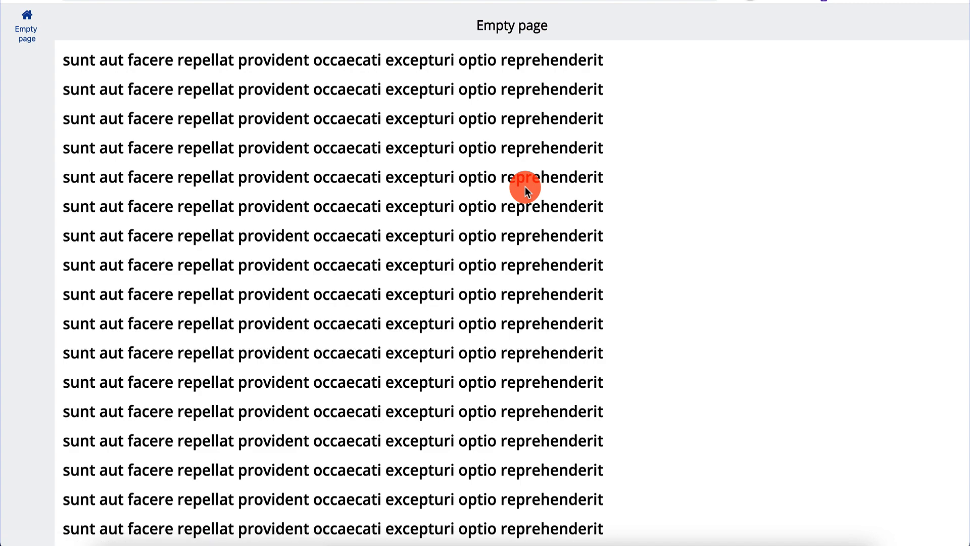
Examine the repeated titles and paragraphs throughout the previewed page, and return to the app builder.
scroll(525, 186, down, 1)
scroll(525, 186, down, 10)
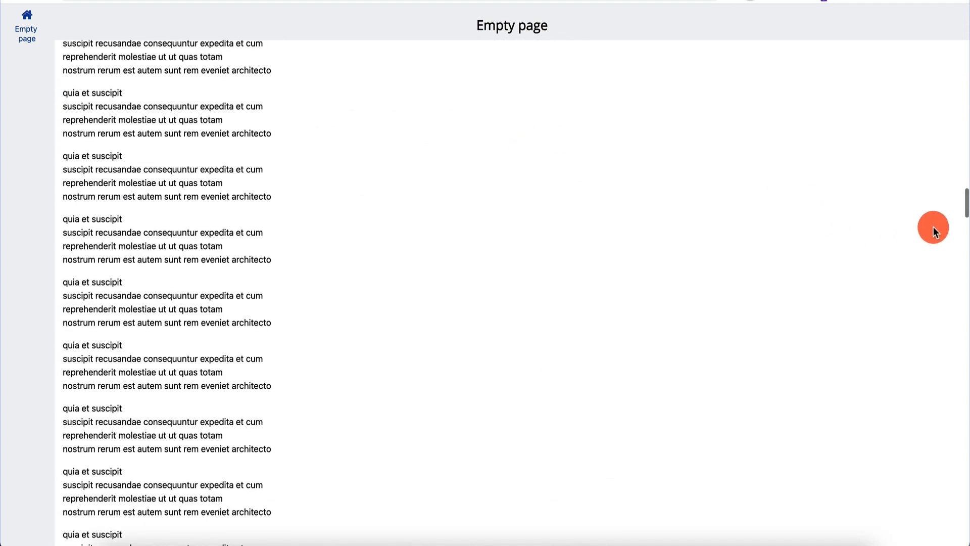
scroll(946, 210, down, 10)
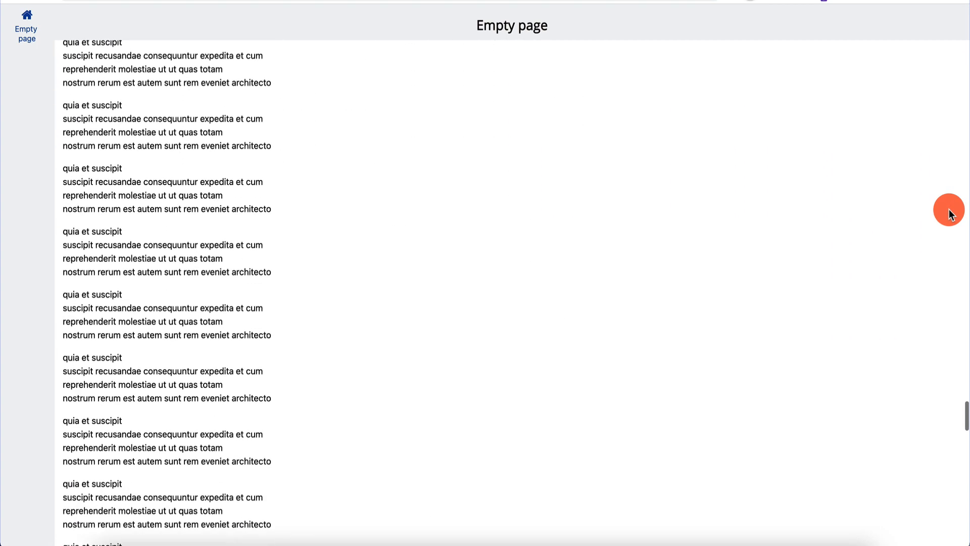
scroll(948, 210, down, 15)
scroll(949, 209, up, 20)
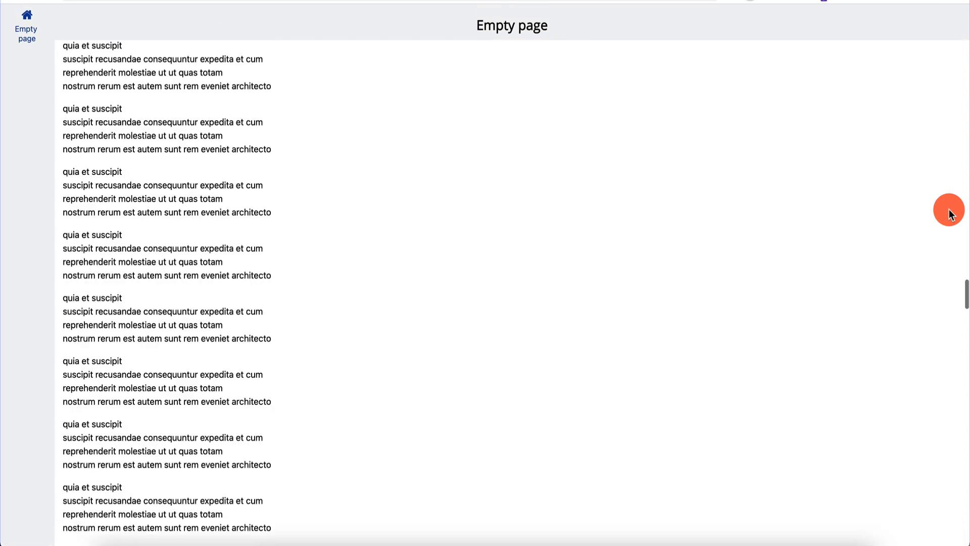
scroll(948, 210, up, 15)
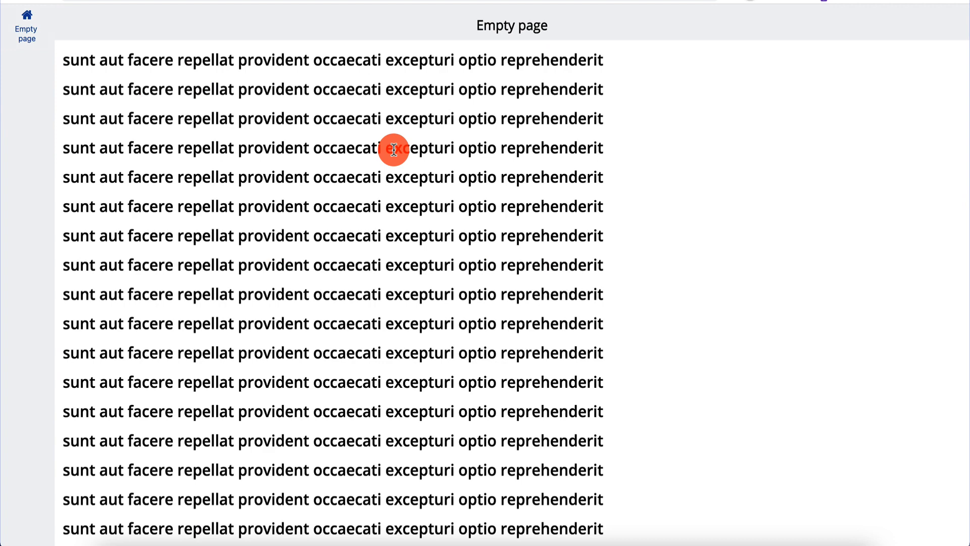
scroll(353, 165, down, 10)
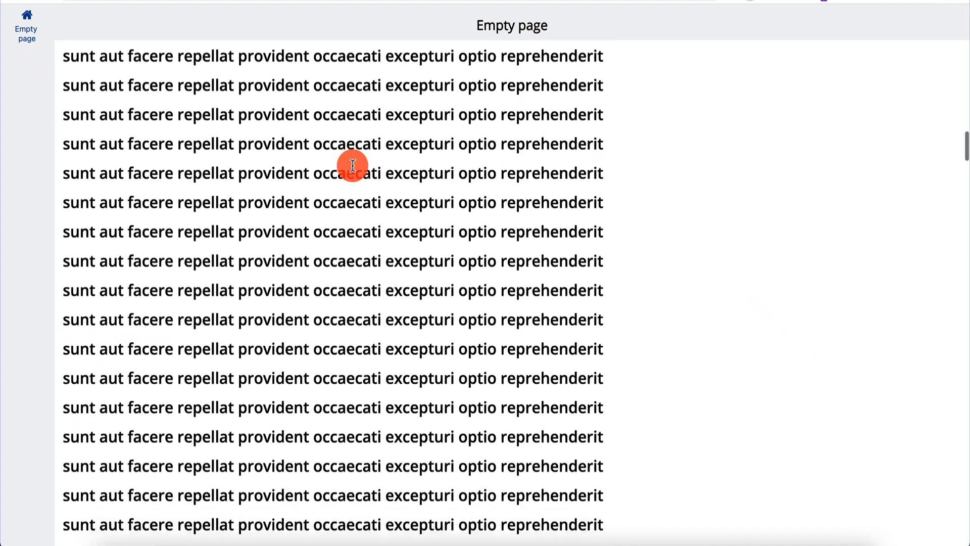
scroll(353, 166, up, 3)
scroll(352, 164, up, 10)
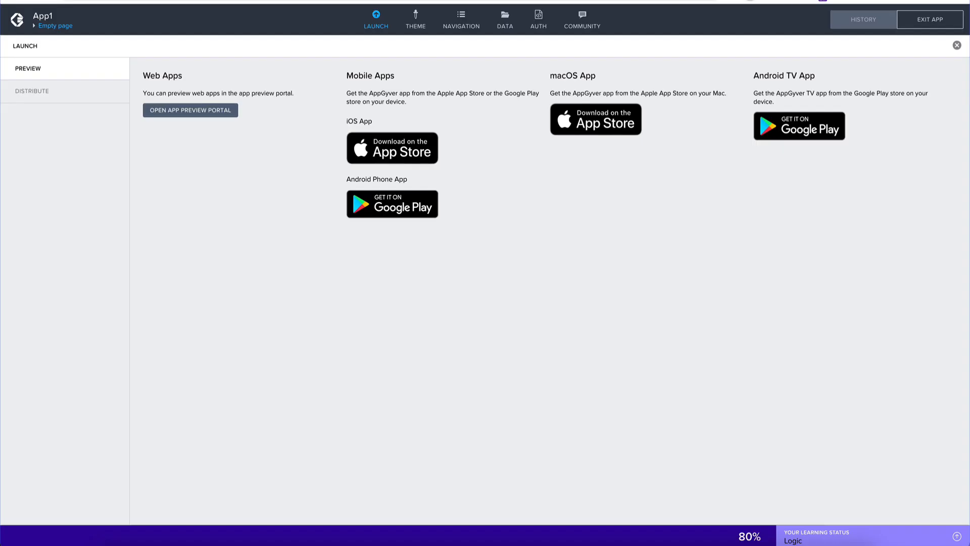
click(239, 269)
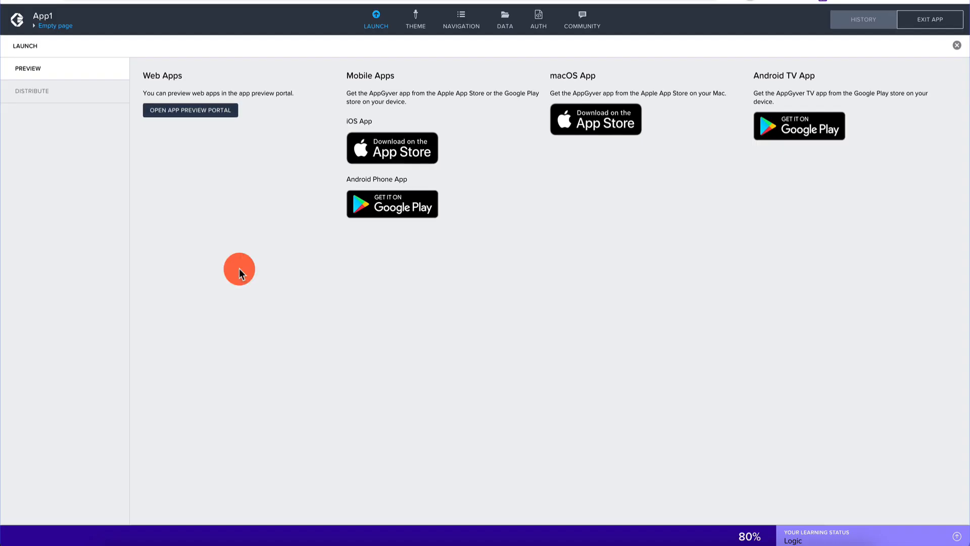